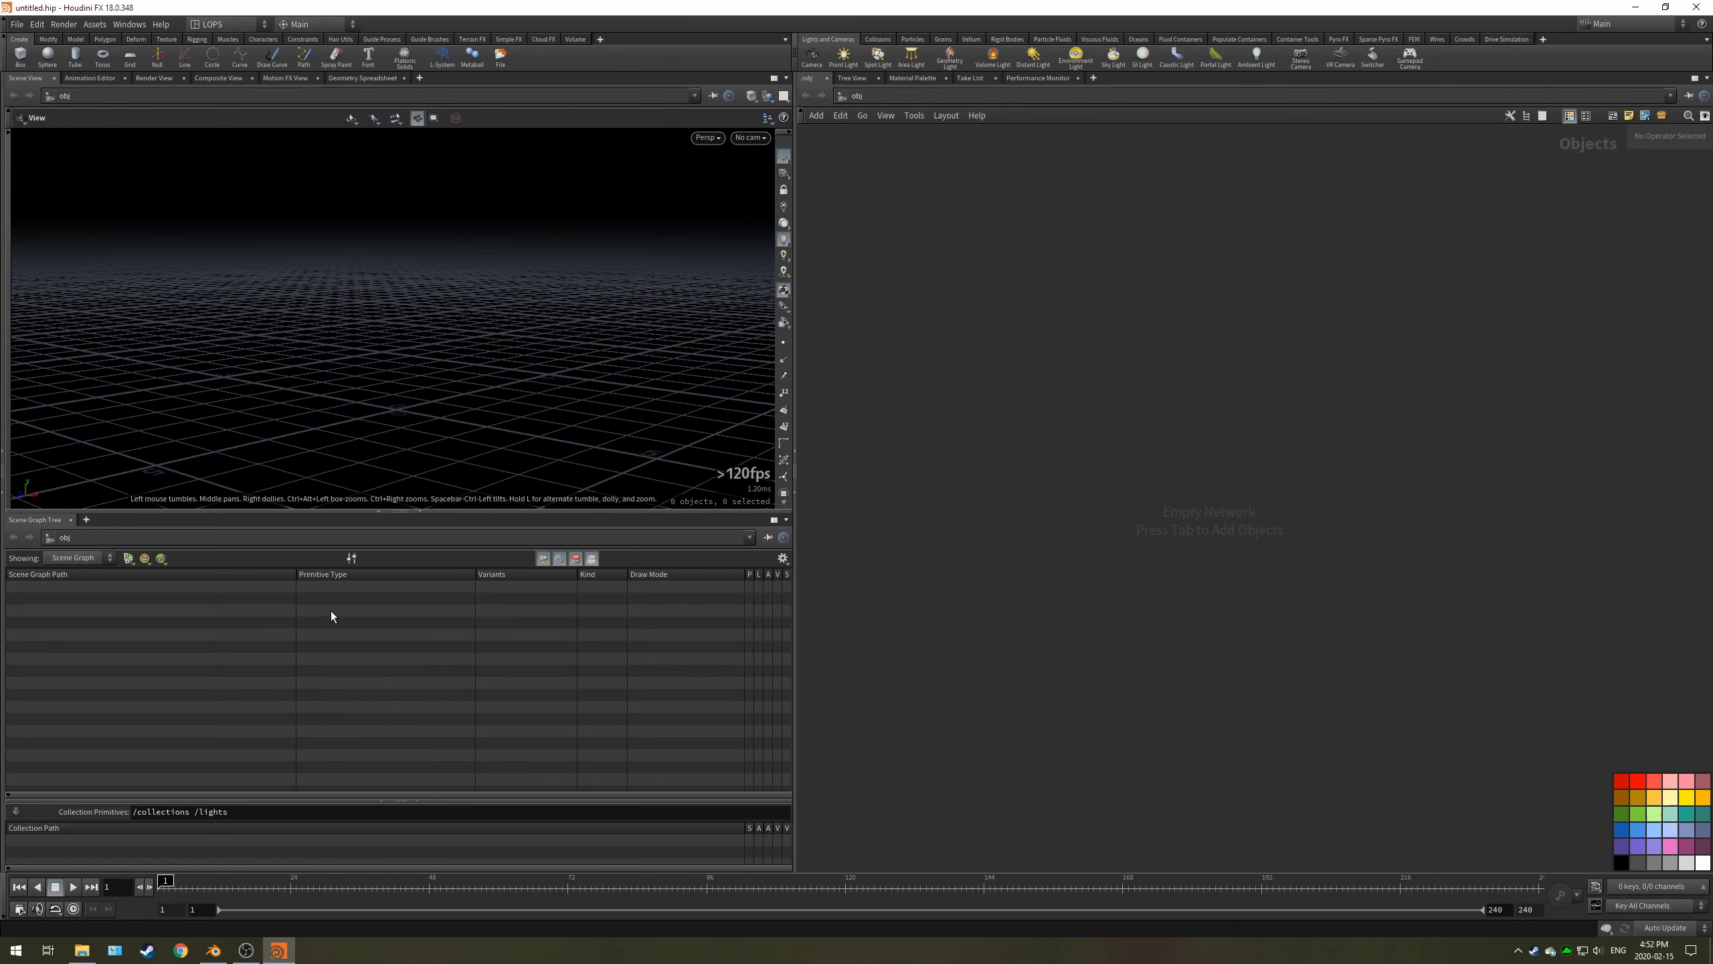
pyautogui.press('Tab')
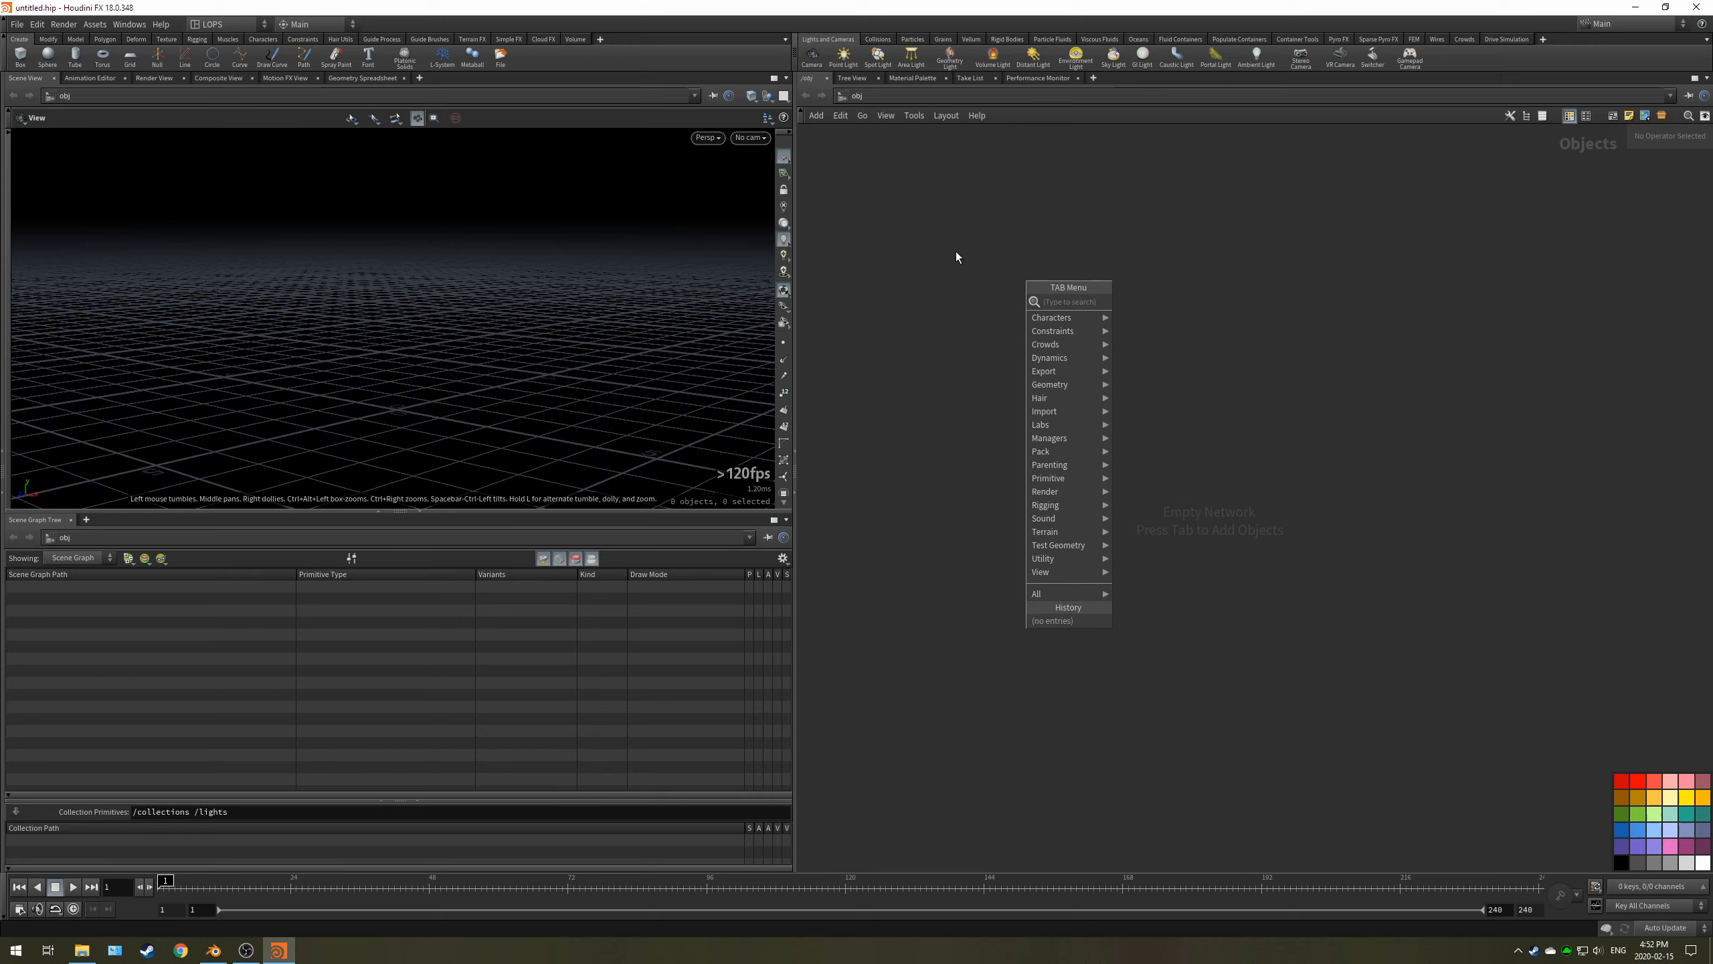
pyautogui.write('file')
pyautogui.click(1138, 302)
pyautogui.click(999, 326)
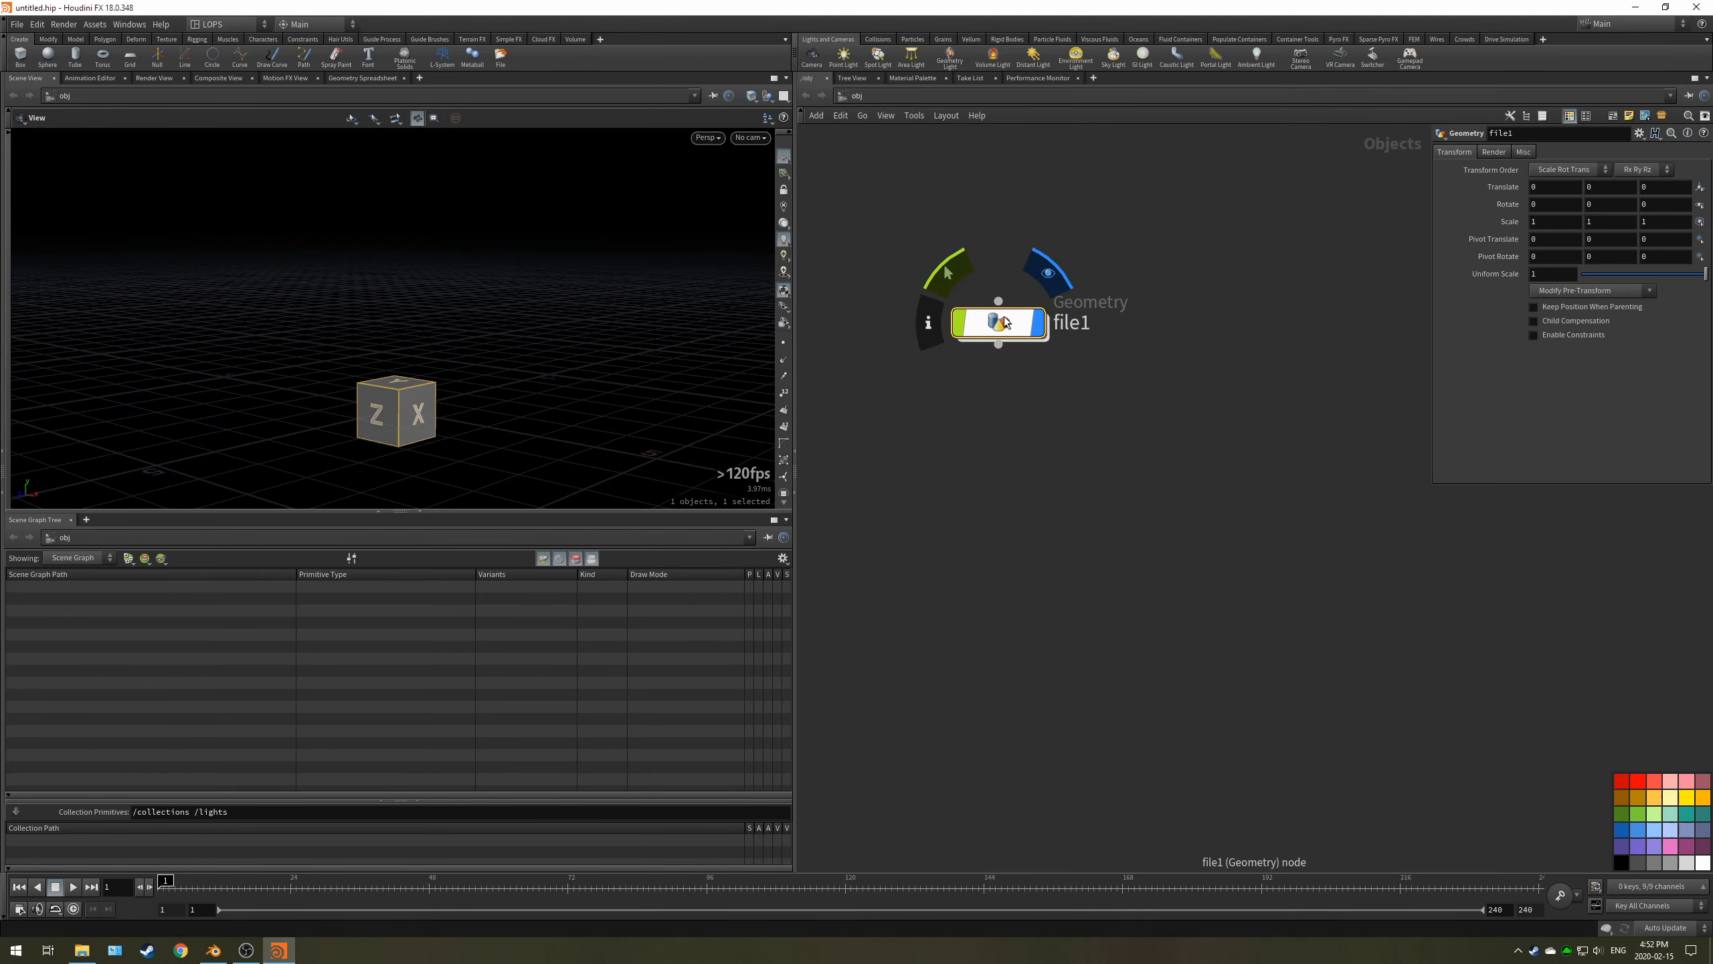
pyautogui.press('Delete')
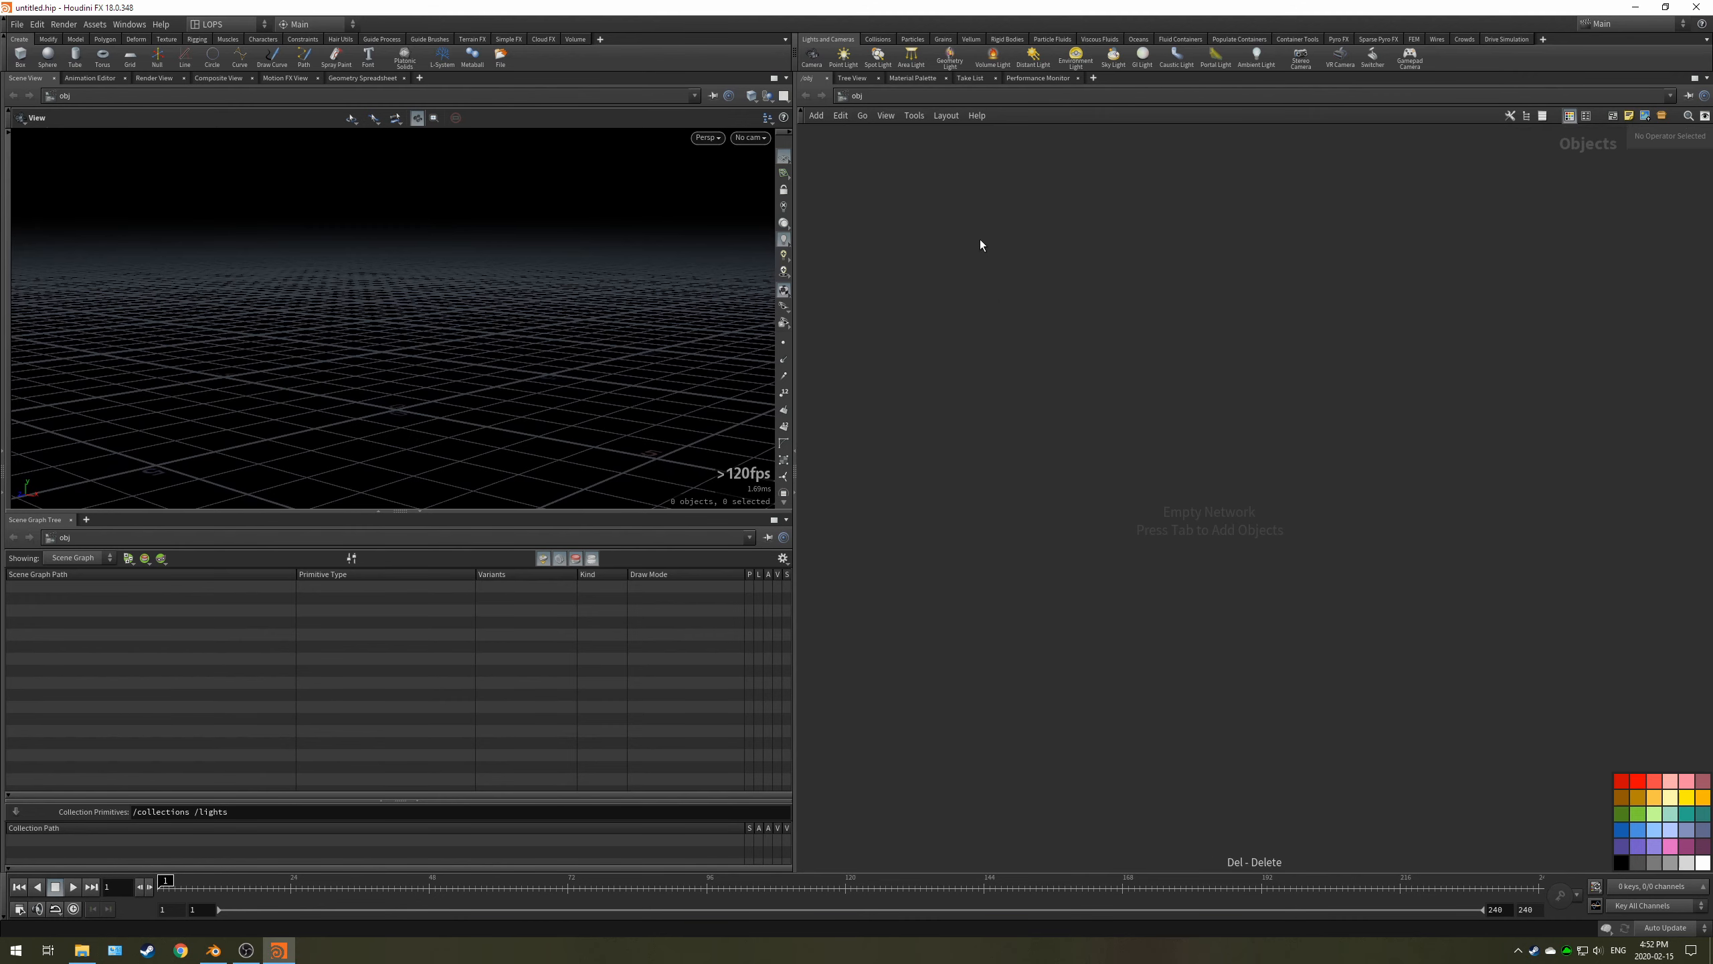
# - Switch the network to the stage context and add a File (Sublayer) node
pyautogui.click(842, 95)
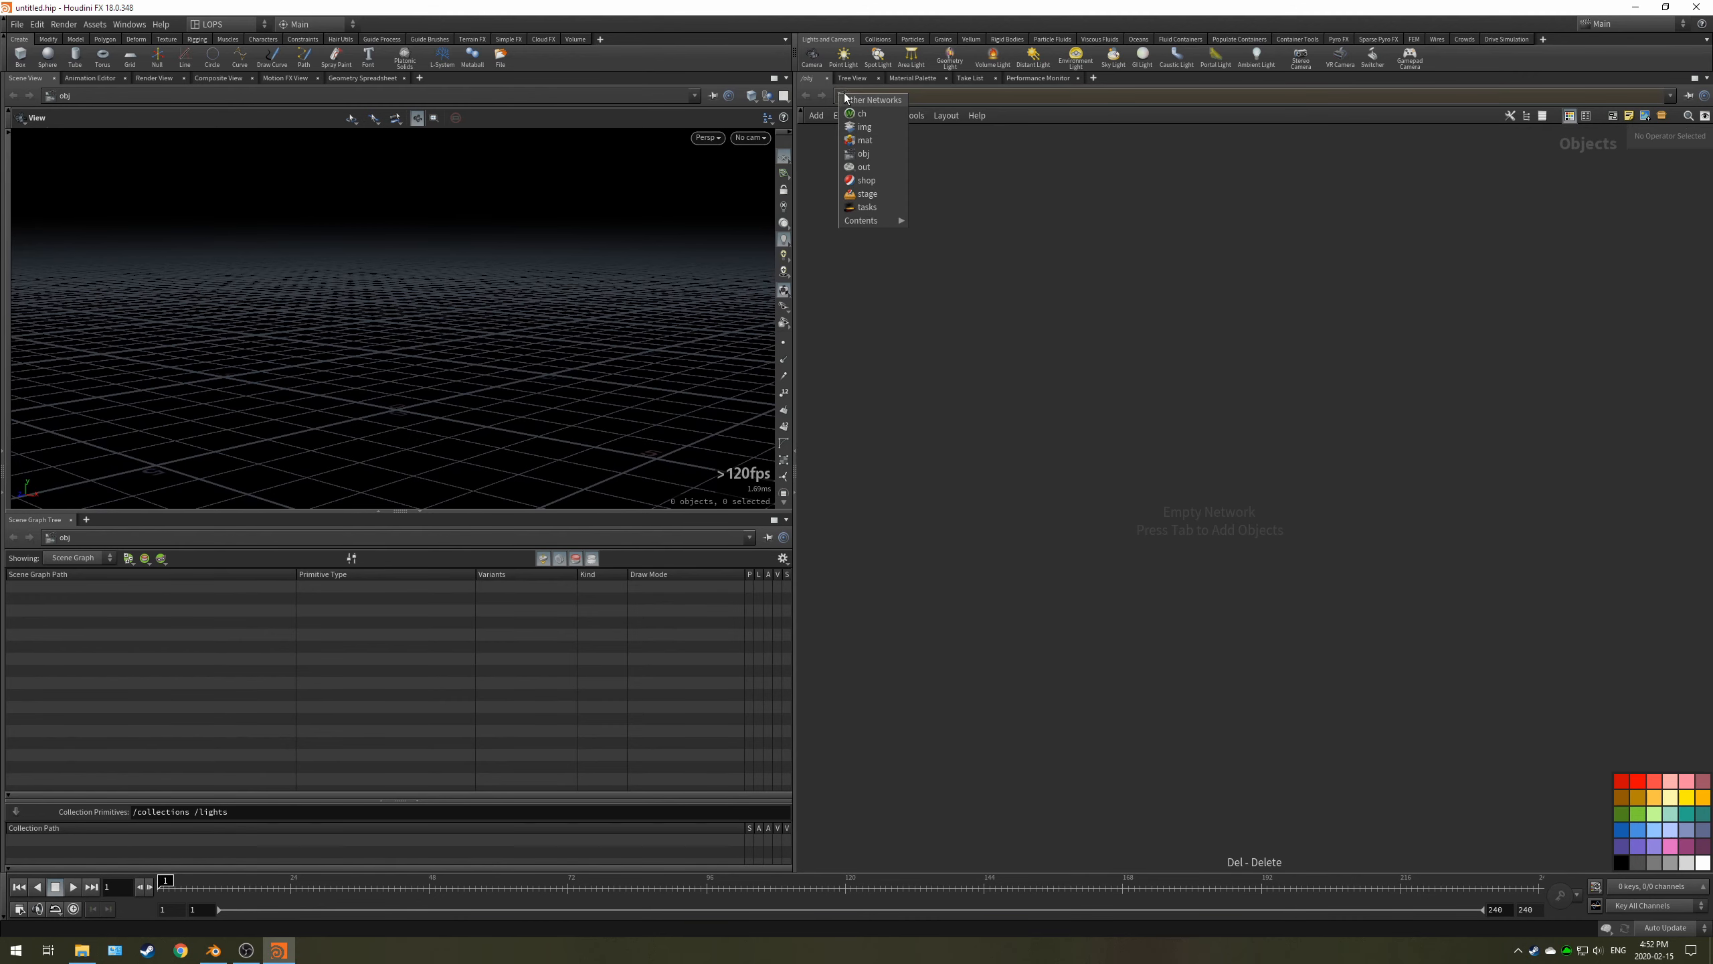
pyautogui.click(865, 196)
pyautogui.press('Tab')
pyautogui.write('fi')
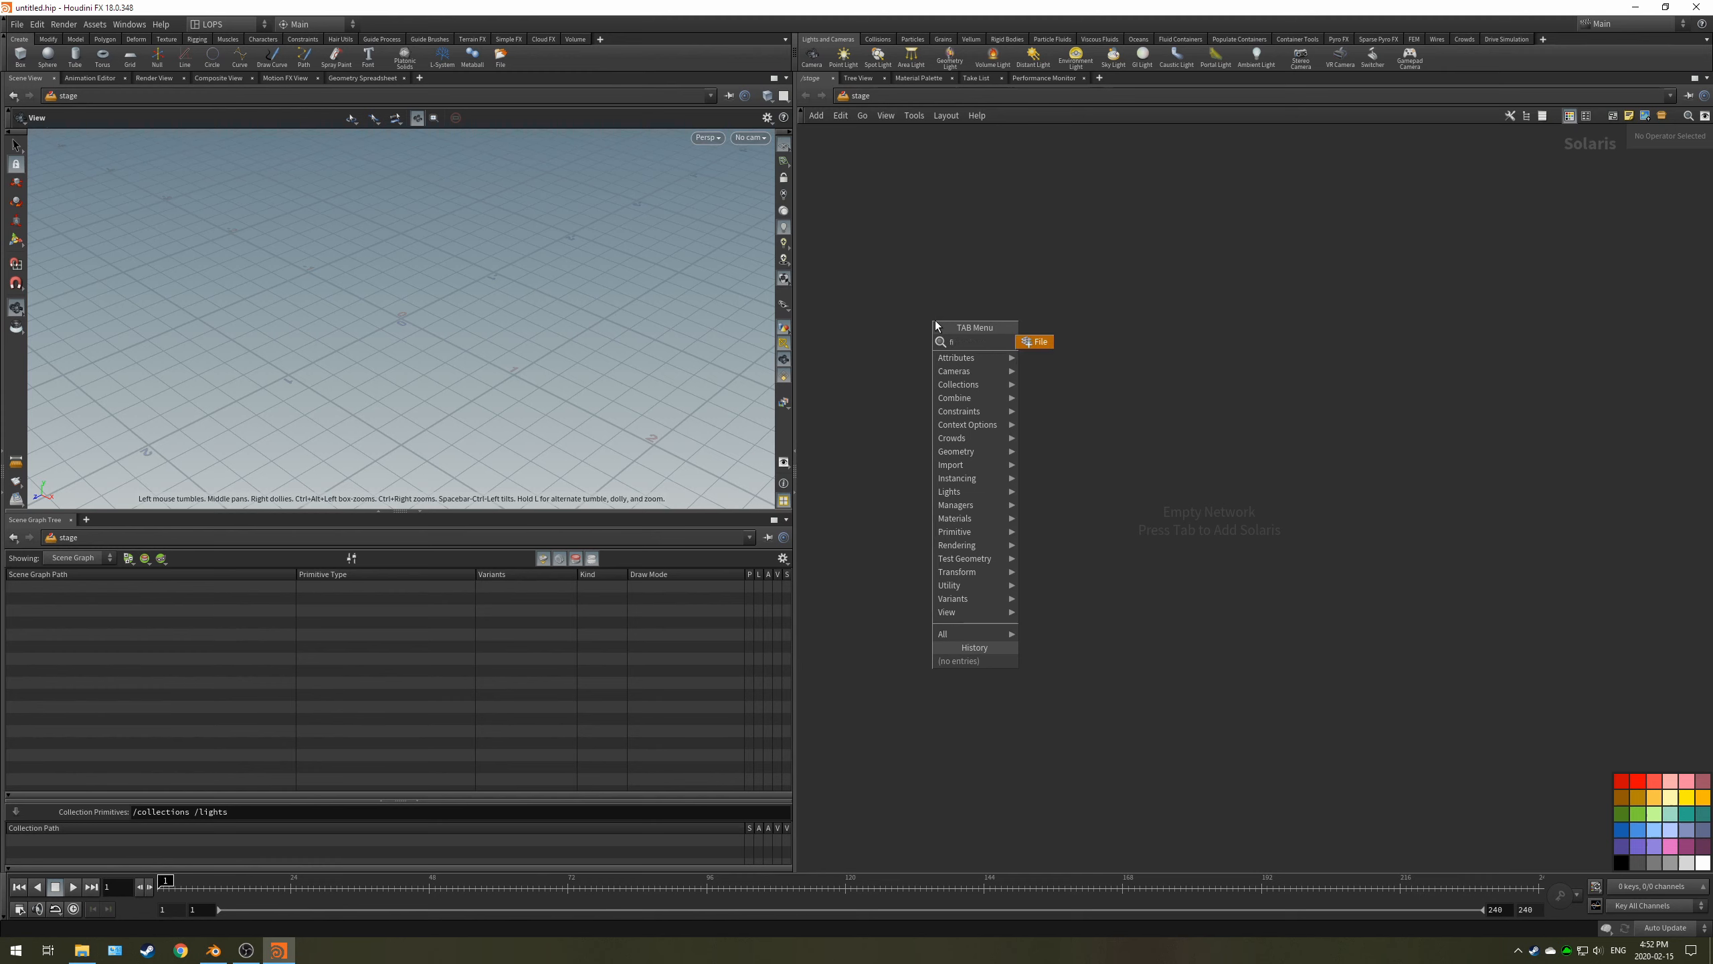
pyautogui.click(1037, 342)
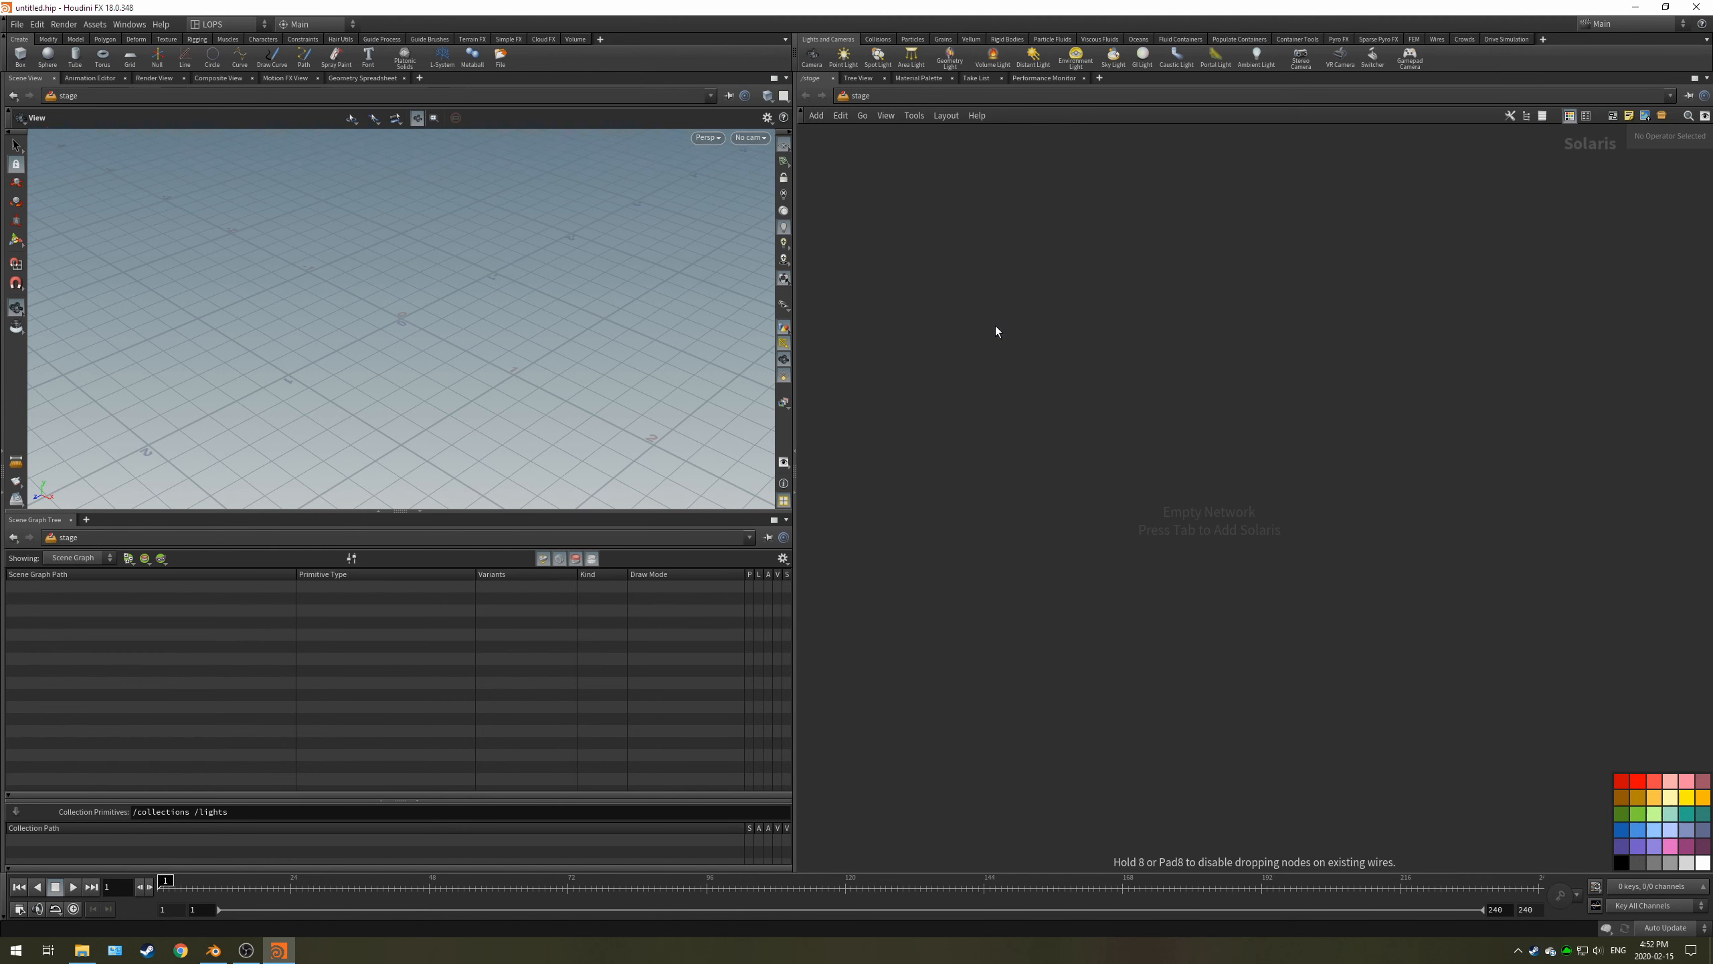
pyautogui.click(996, 325)
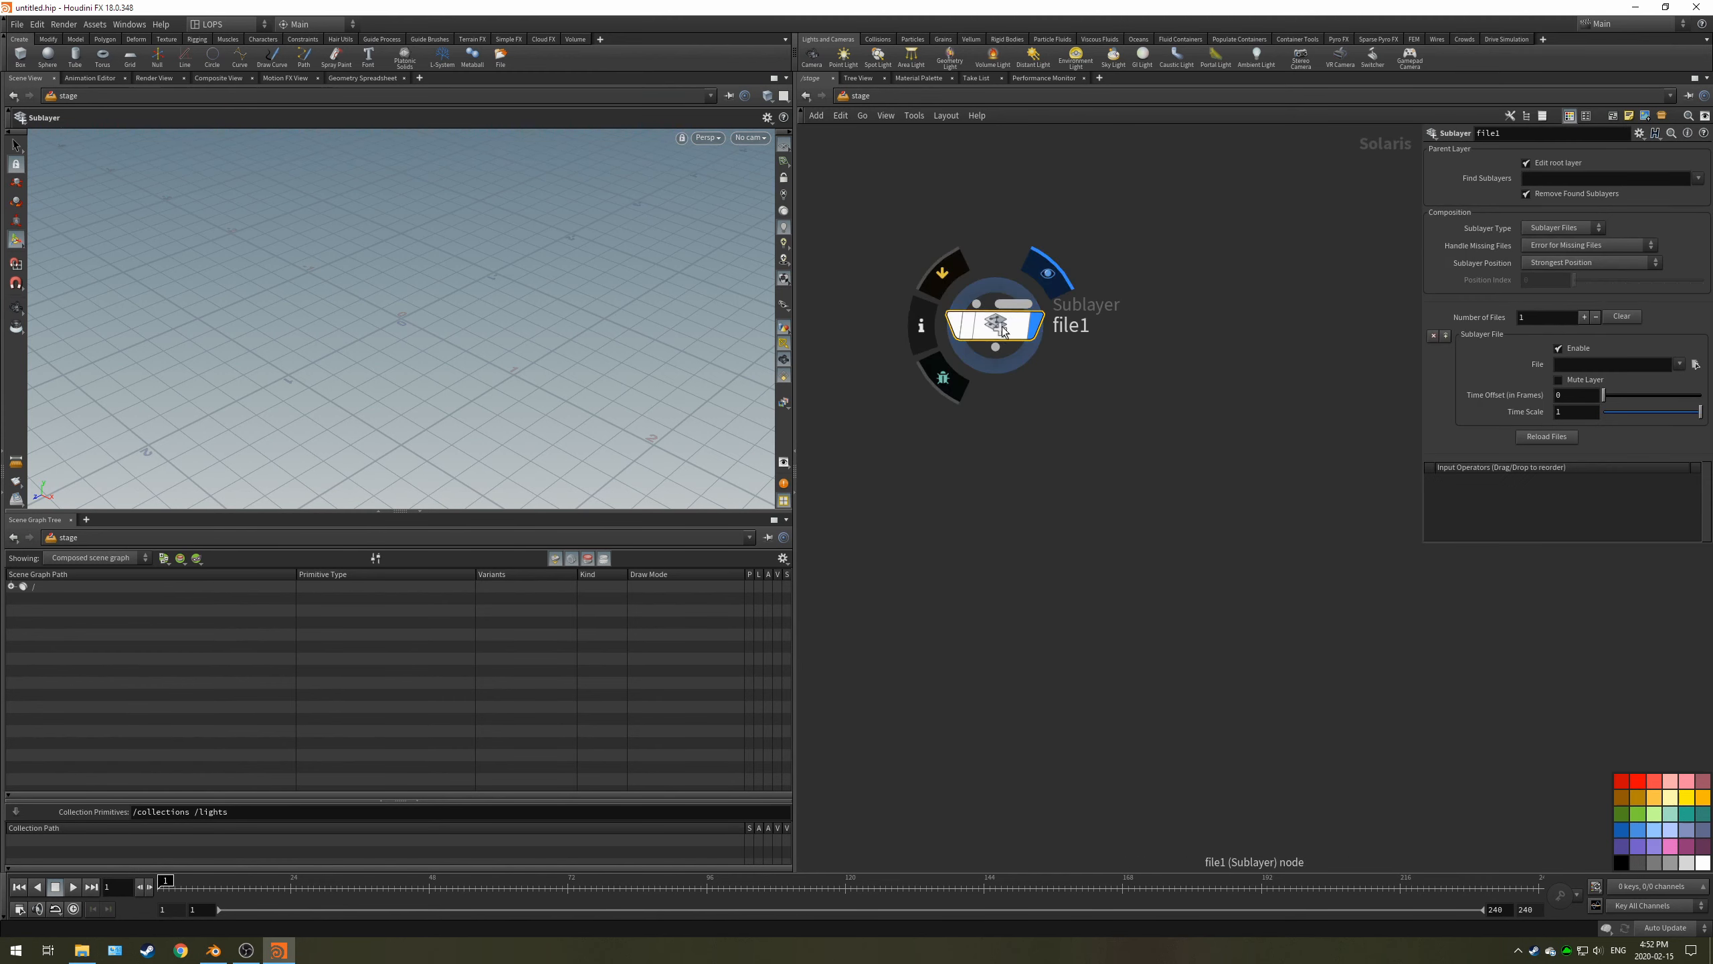
# - Load Military Radio Hard Surface.usdc from the Military Radio project's USD folder into the file1 sublayer node
pyautogui.click(1696, 364)
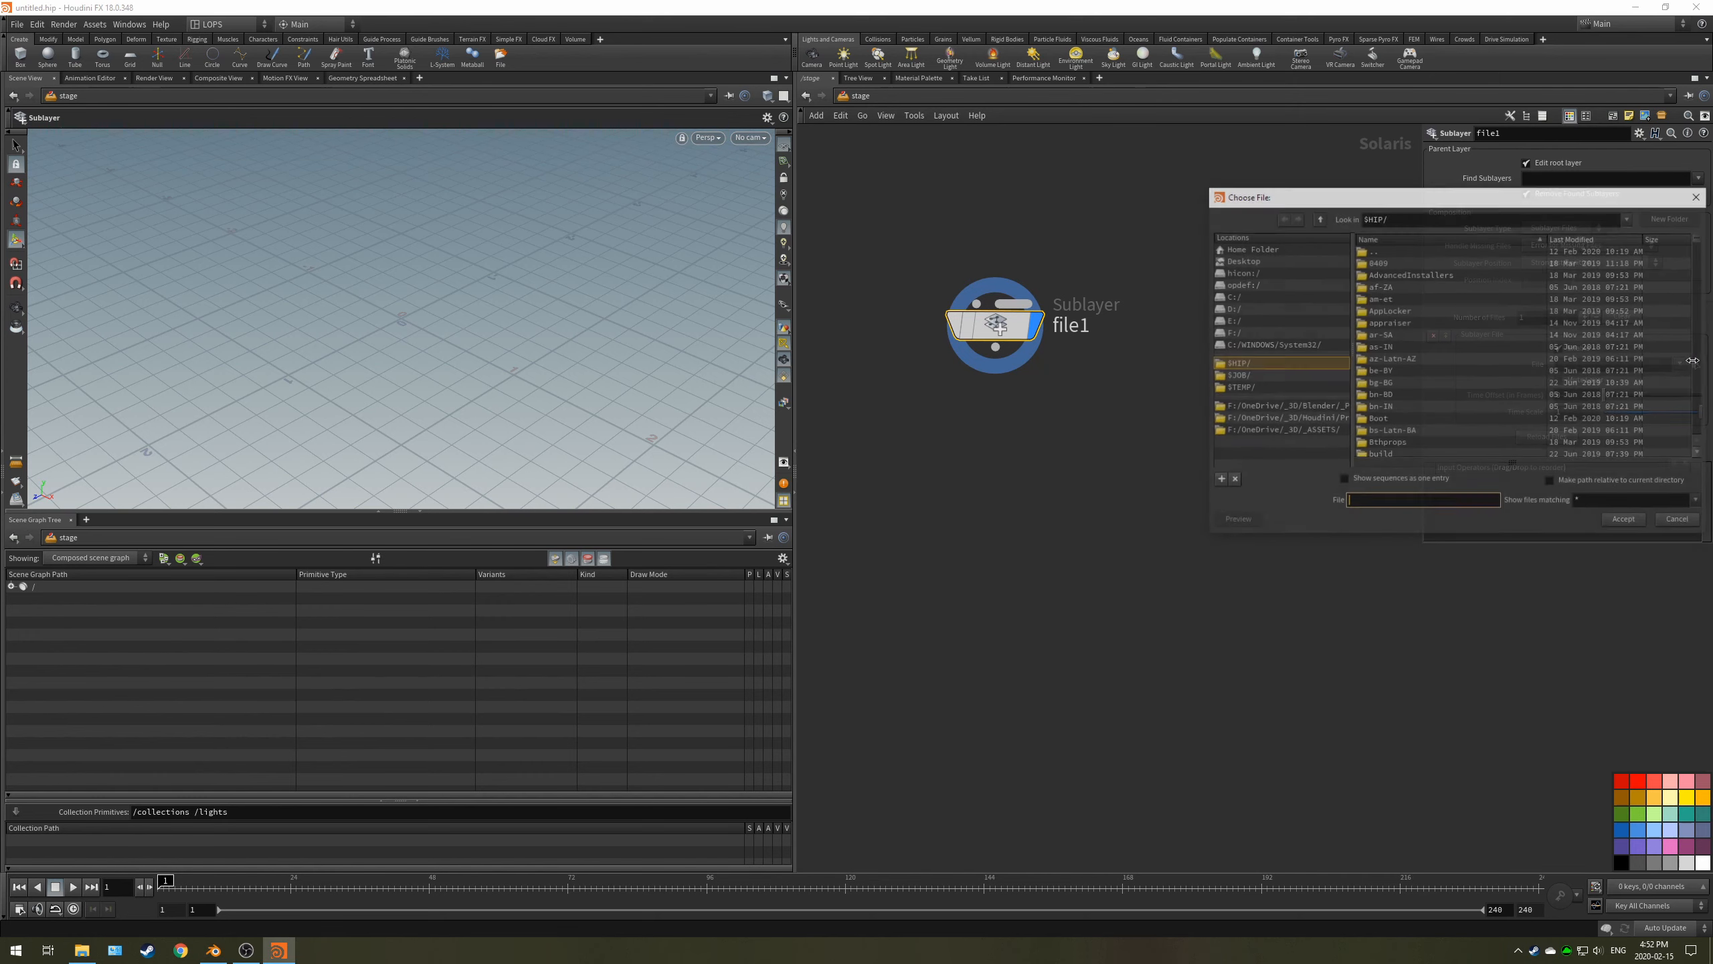
pyautogui.click(1305, 407)
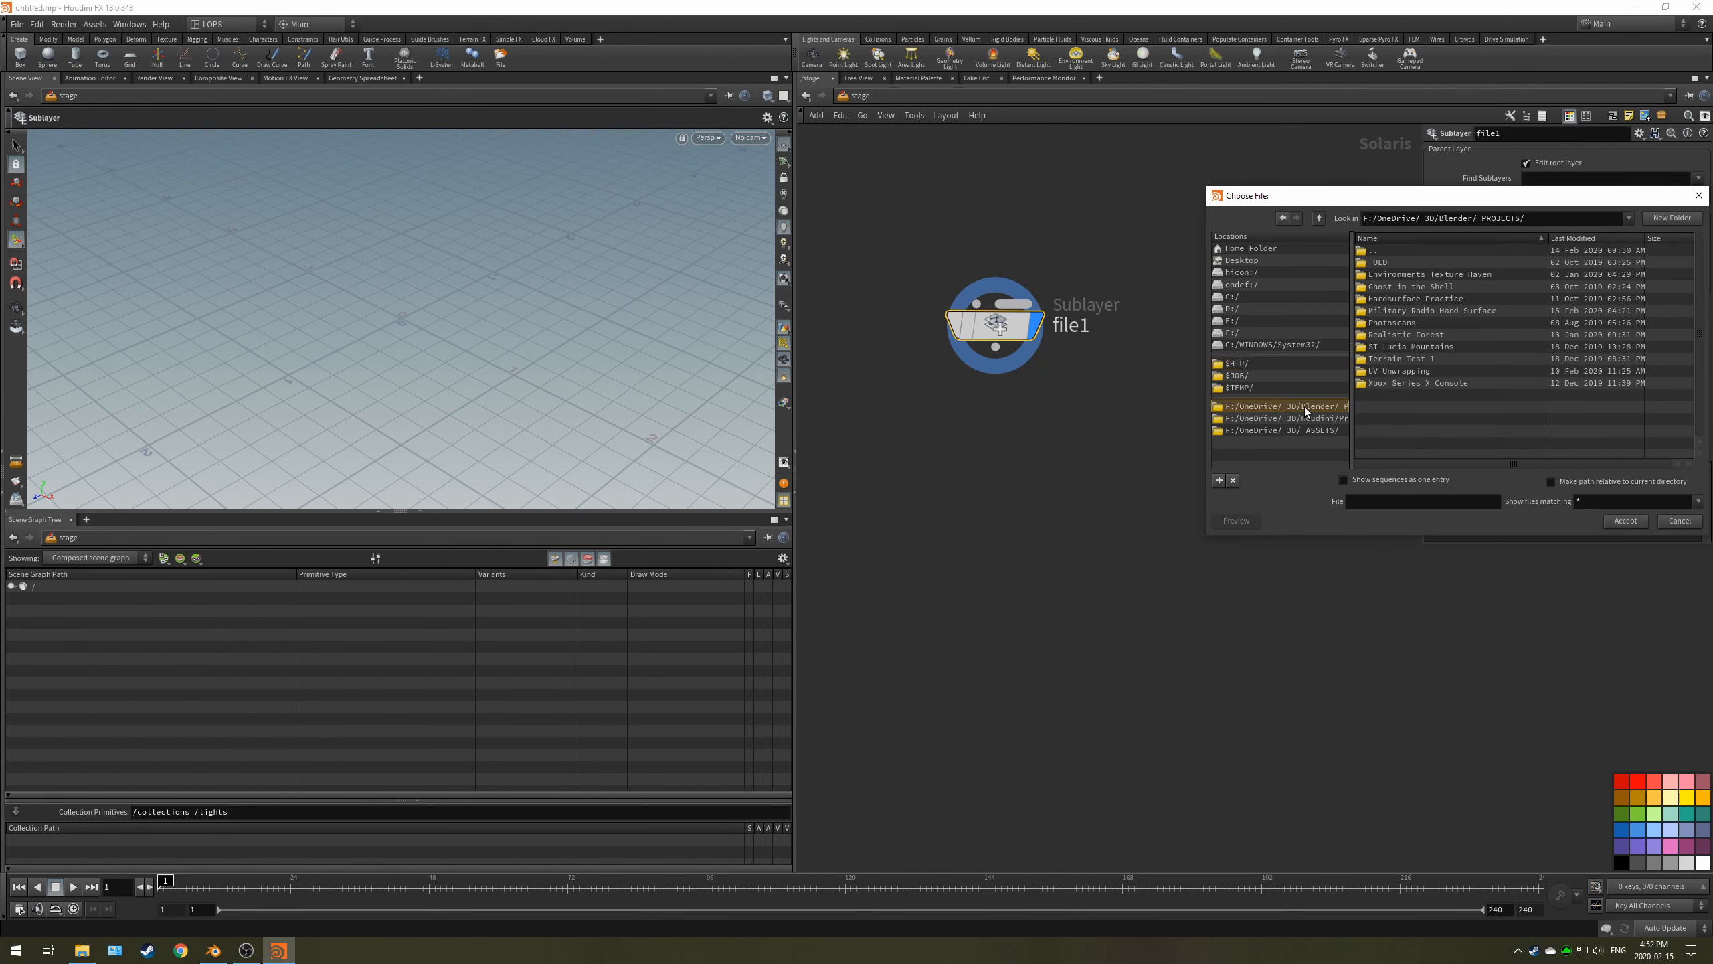
pyautogui.doubleClick(1411, 309)
pyautogui.doubleClick(1380, 274)
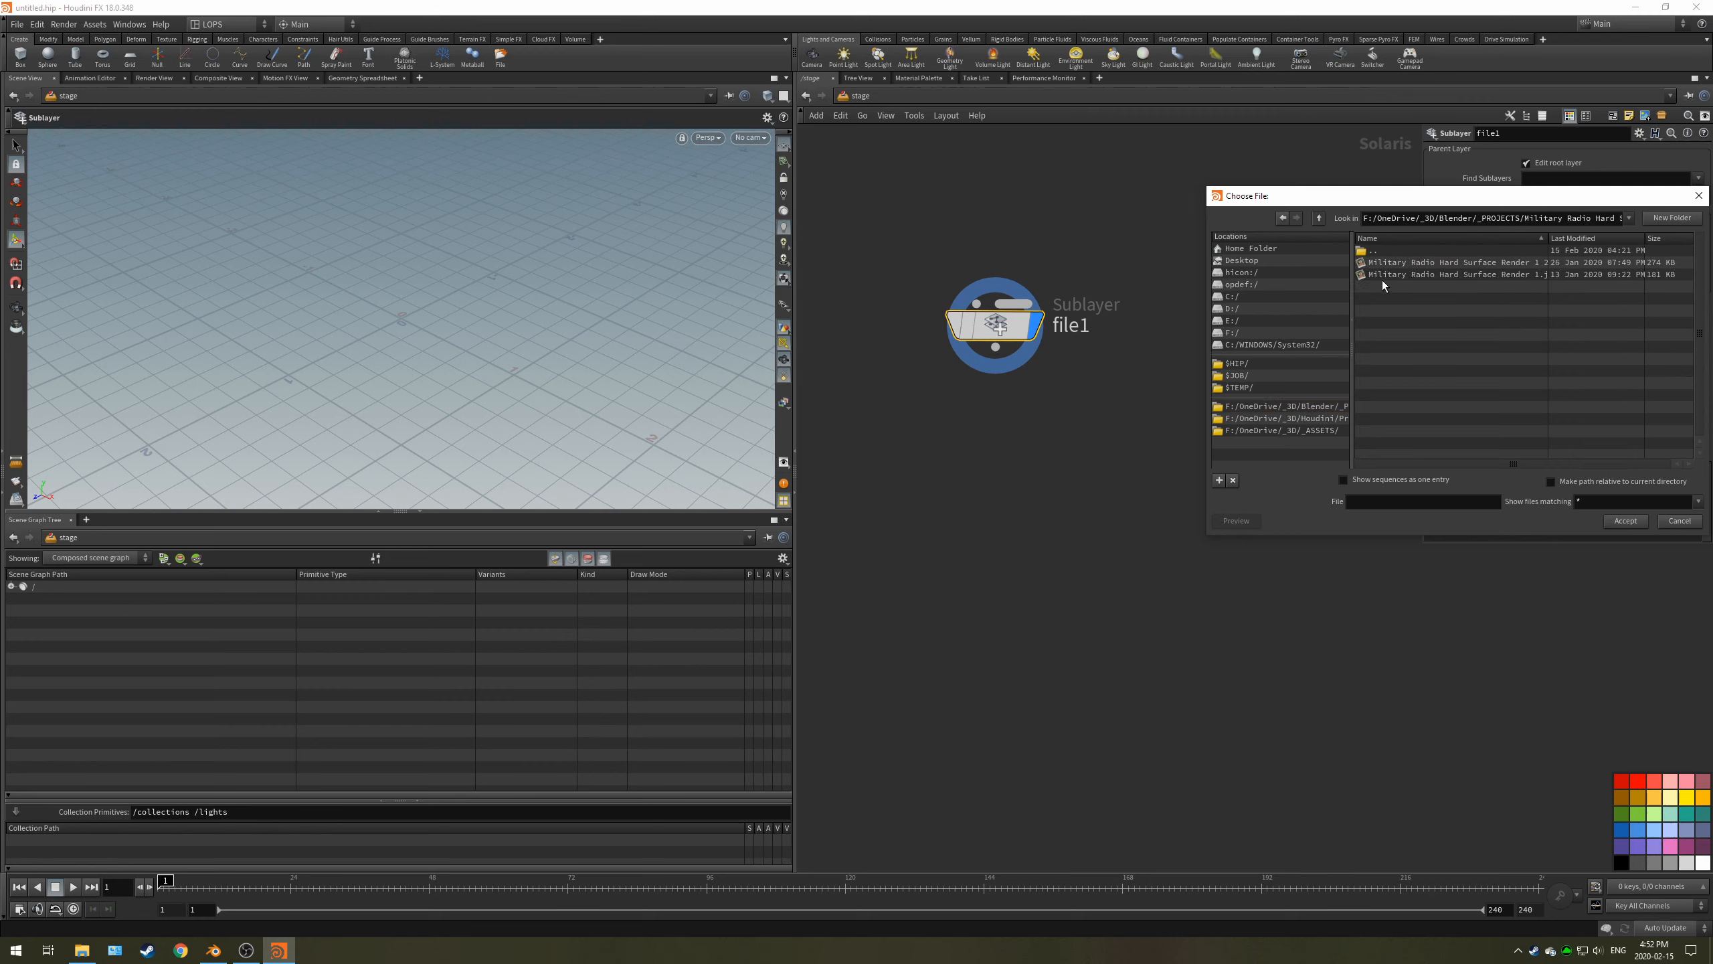
pyautogui.click(1320, 218)
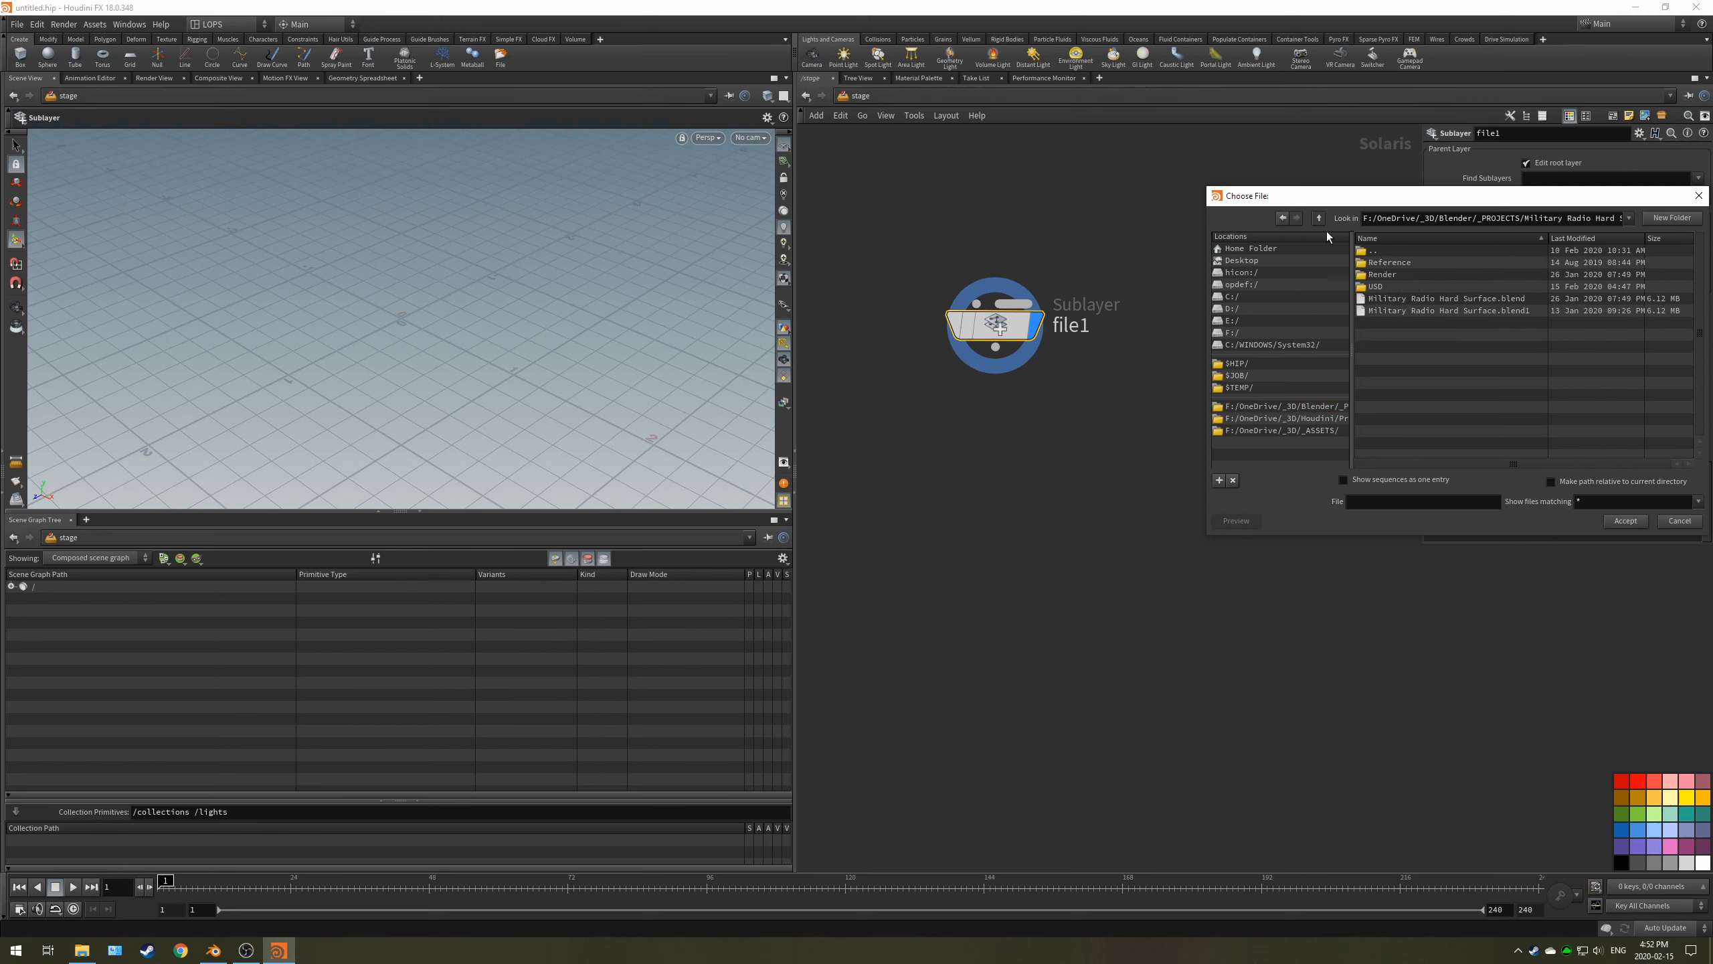
pyautogui.doubleClick(1380, 287)
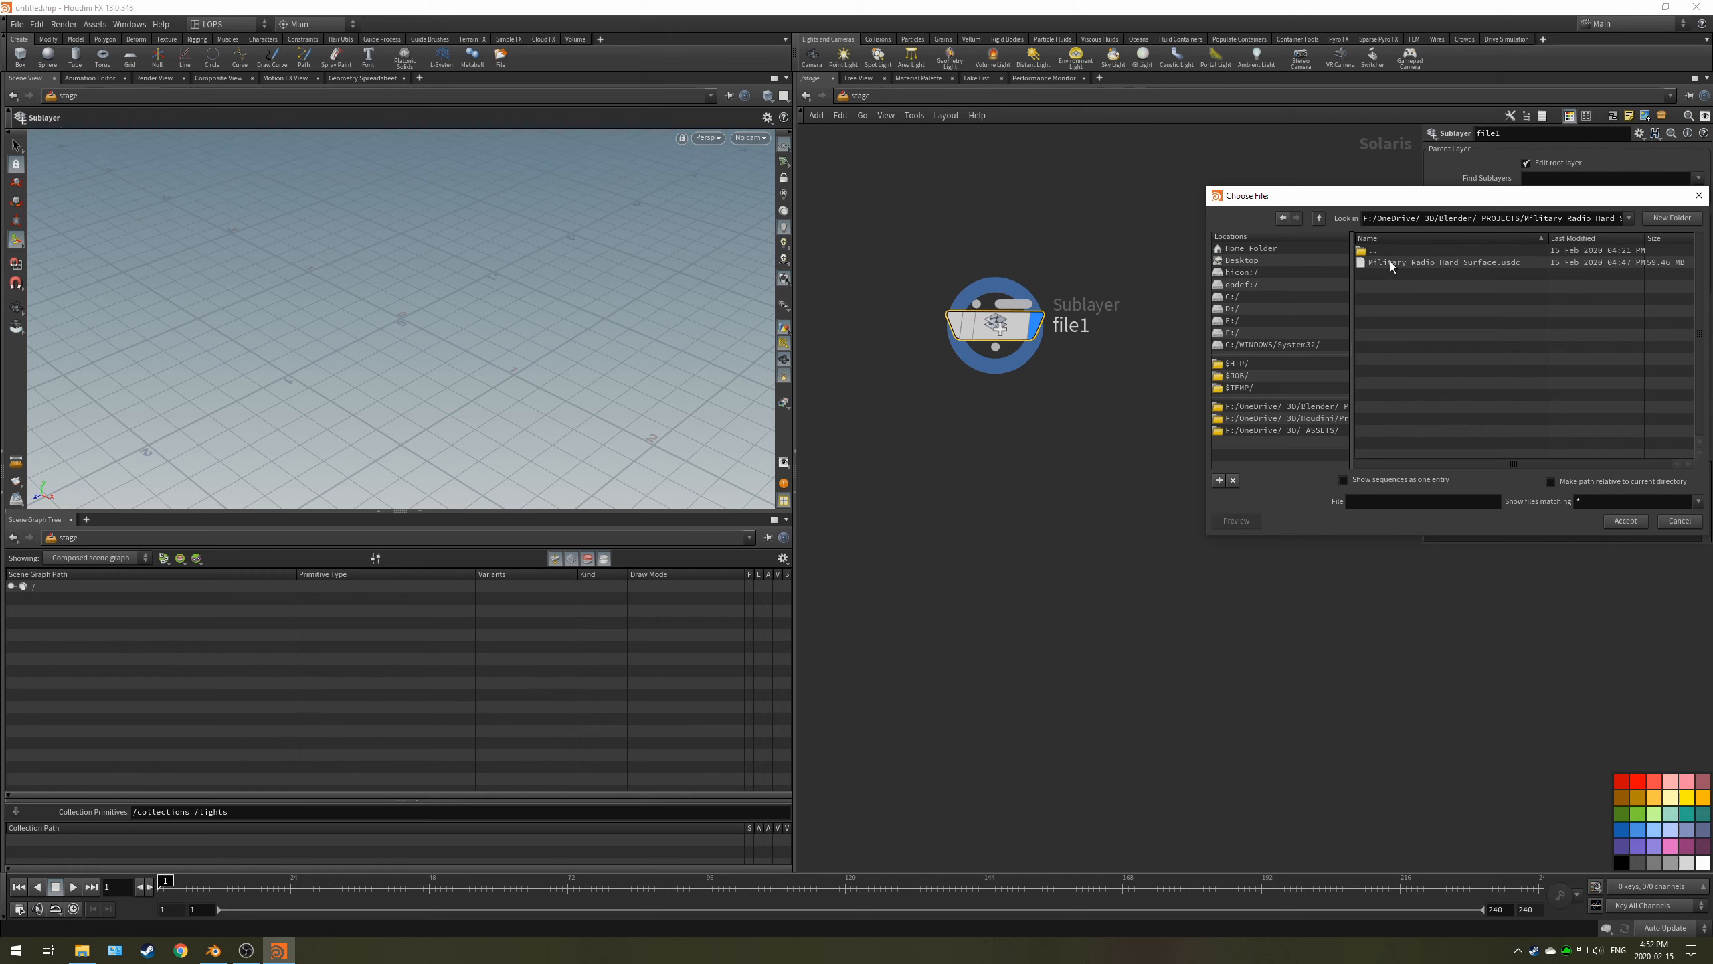
pyautogui.doubleClick(1390, 262)
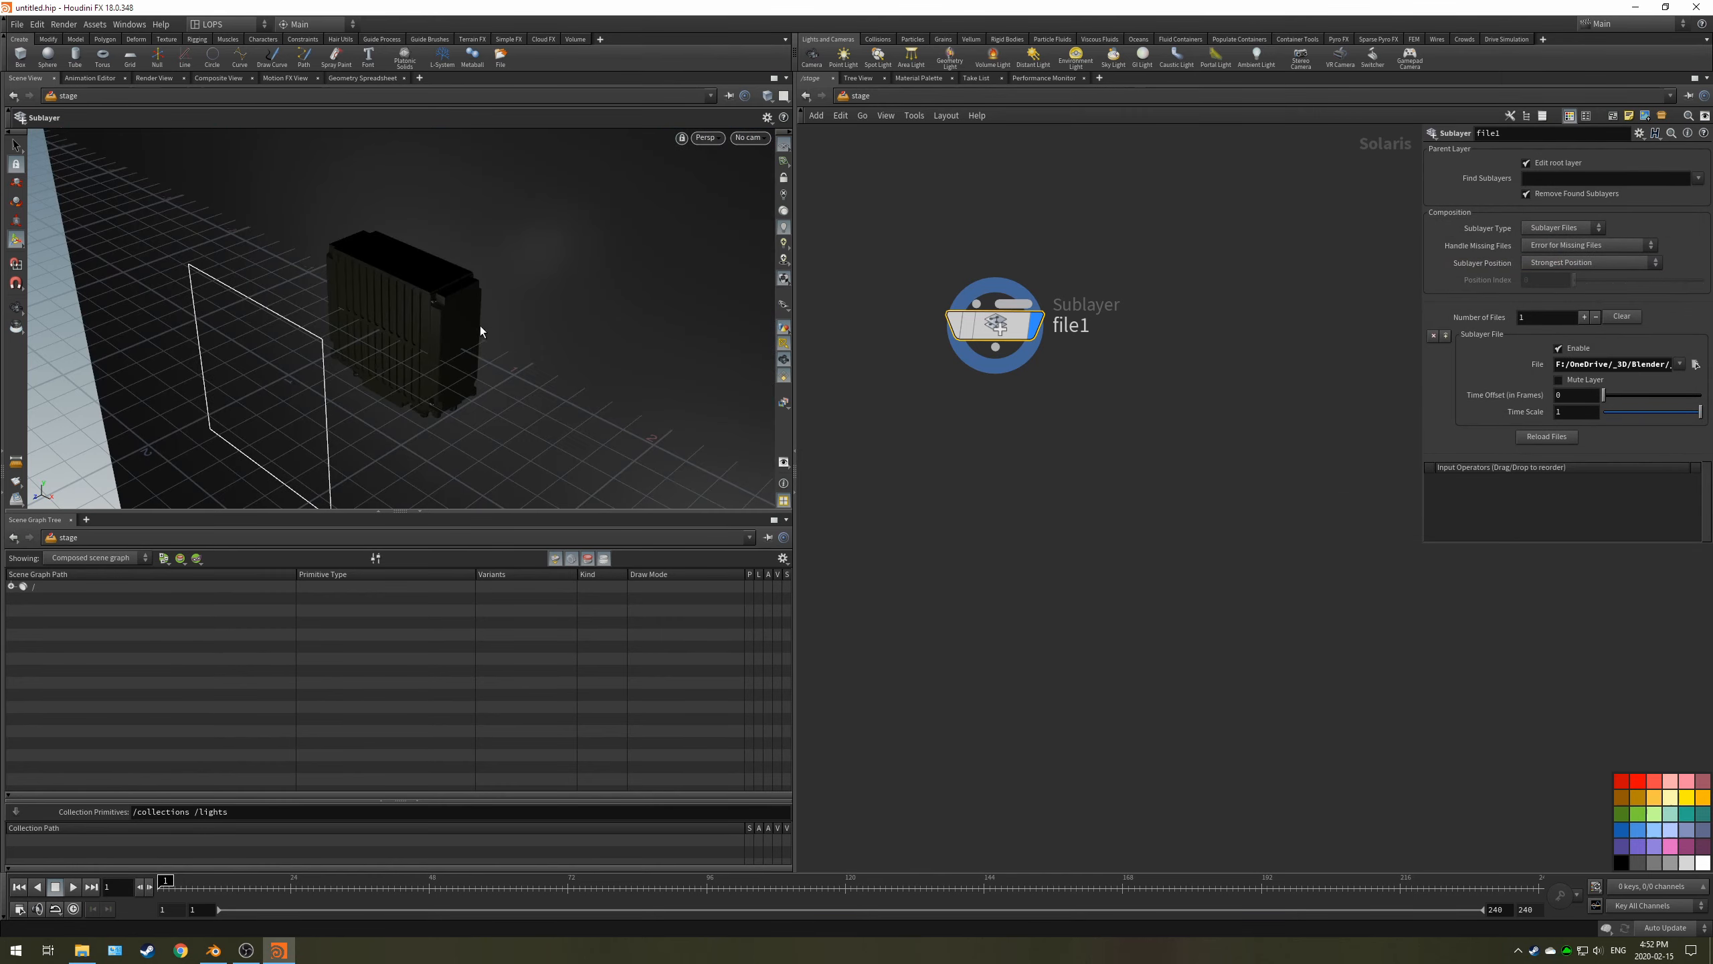
# - Inspect the imported radio model and look through the imported /Camera/Camera in the viewport
pyautogui.press('Escape')
pyautogui.moveTo(481, 331); pyautogui.dragTo(528, 366)
pyautogui.keyDown('alt'); pyautogui.scroll(-5, 527, 330); pyautogui.keyUp('alt')
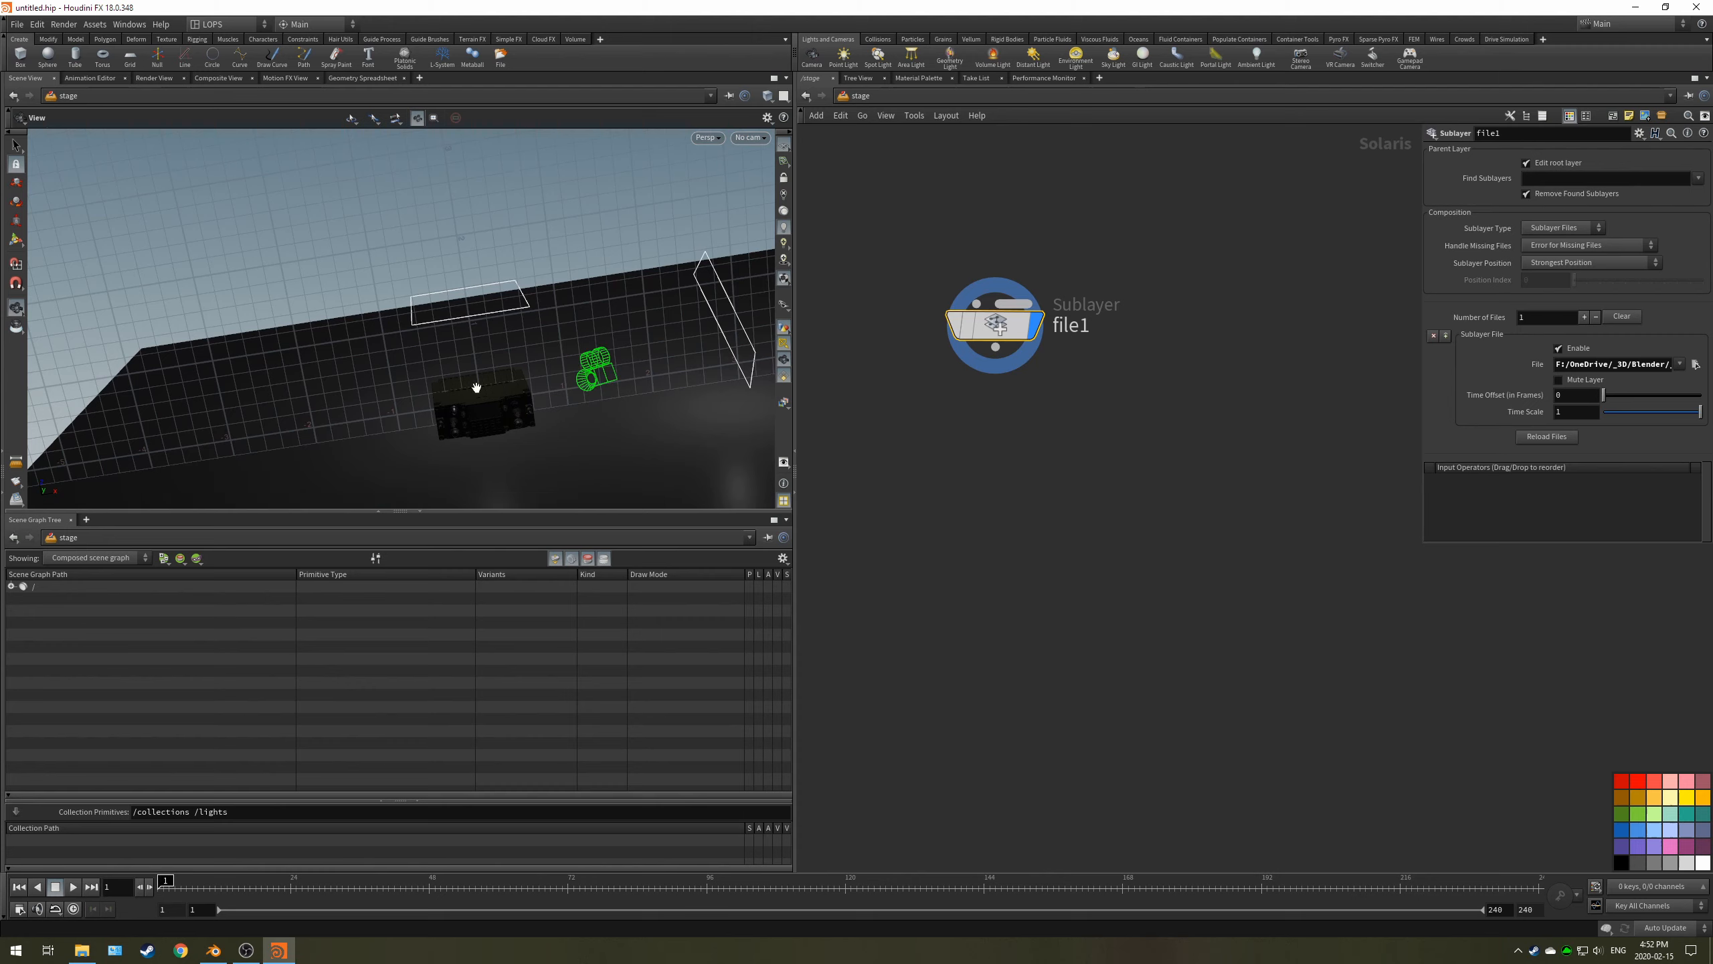
pyautogui.scroll(10, 485, 405)
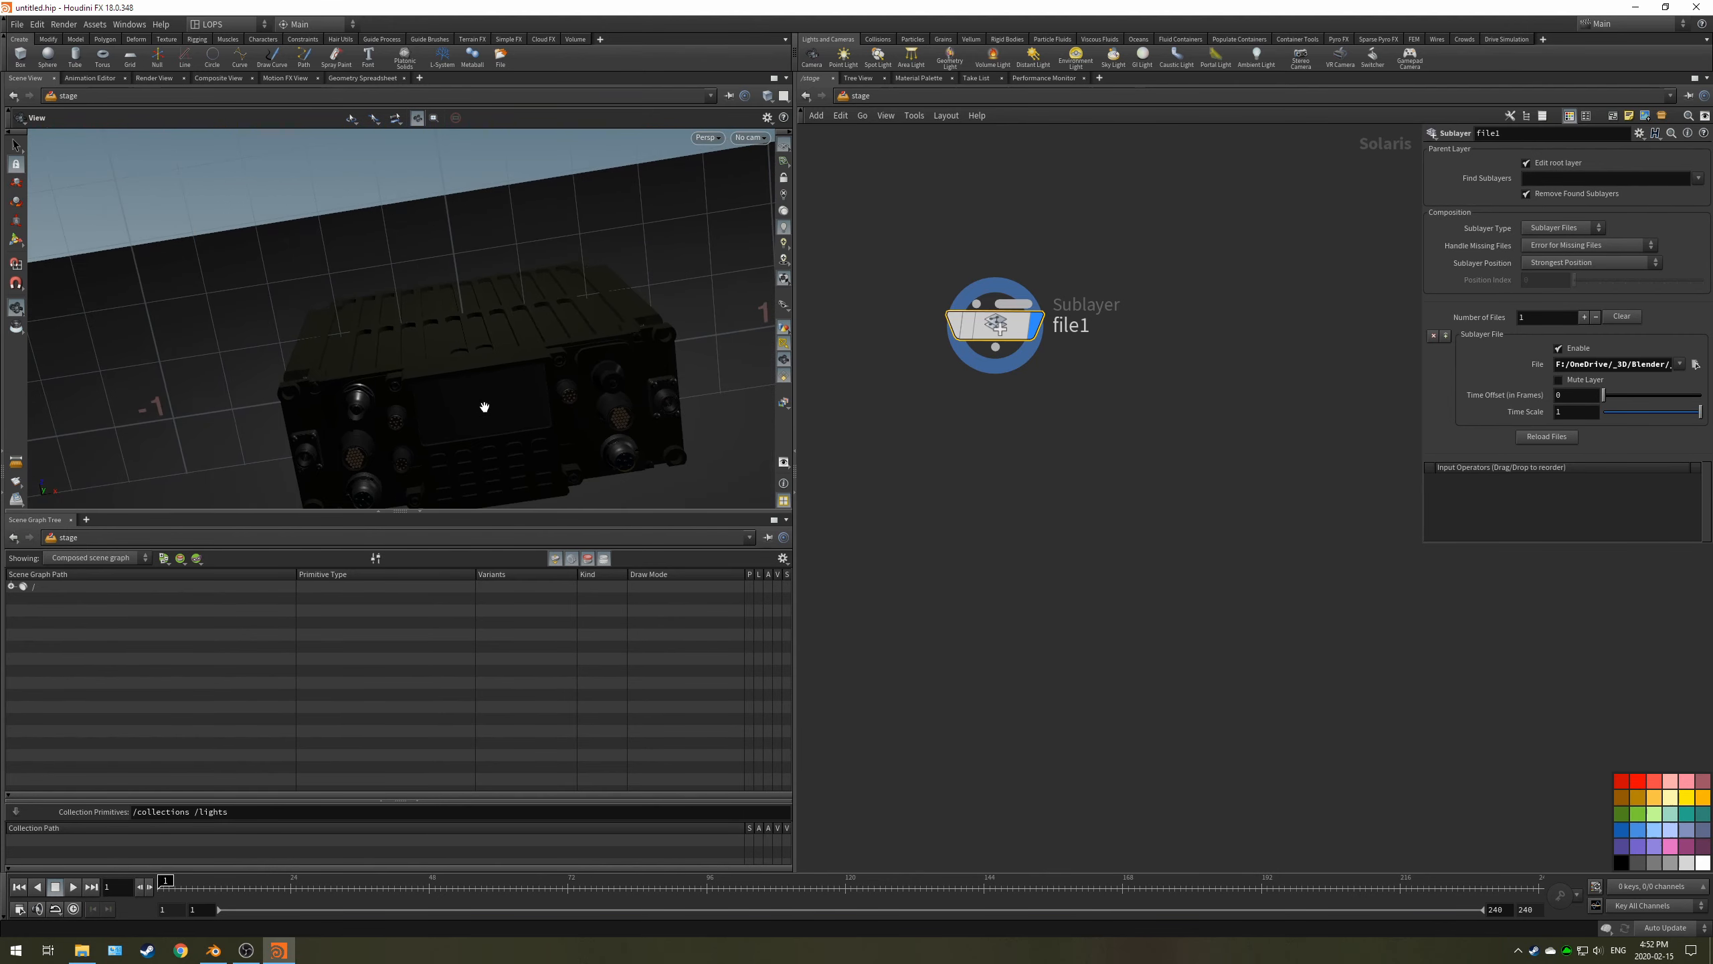
pyautogui.scroll(-8, 484, 407)
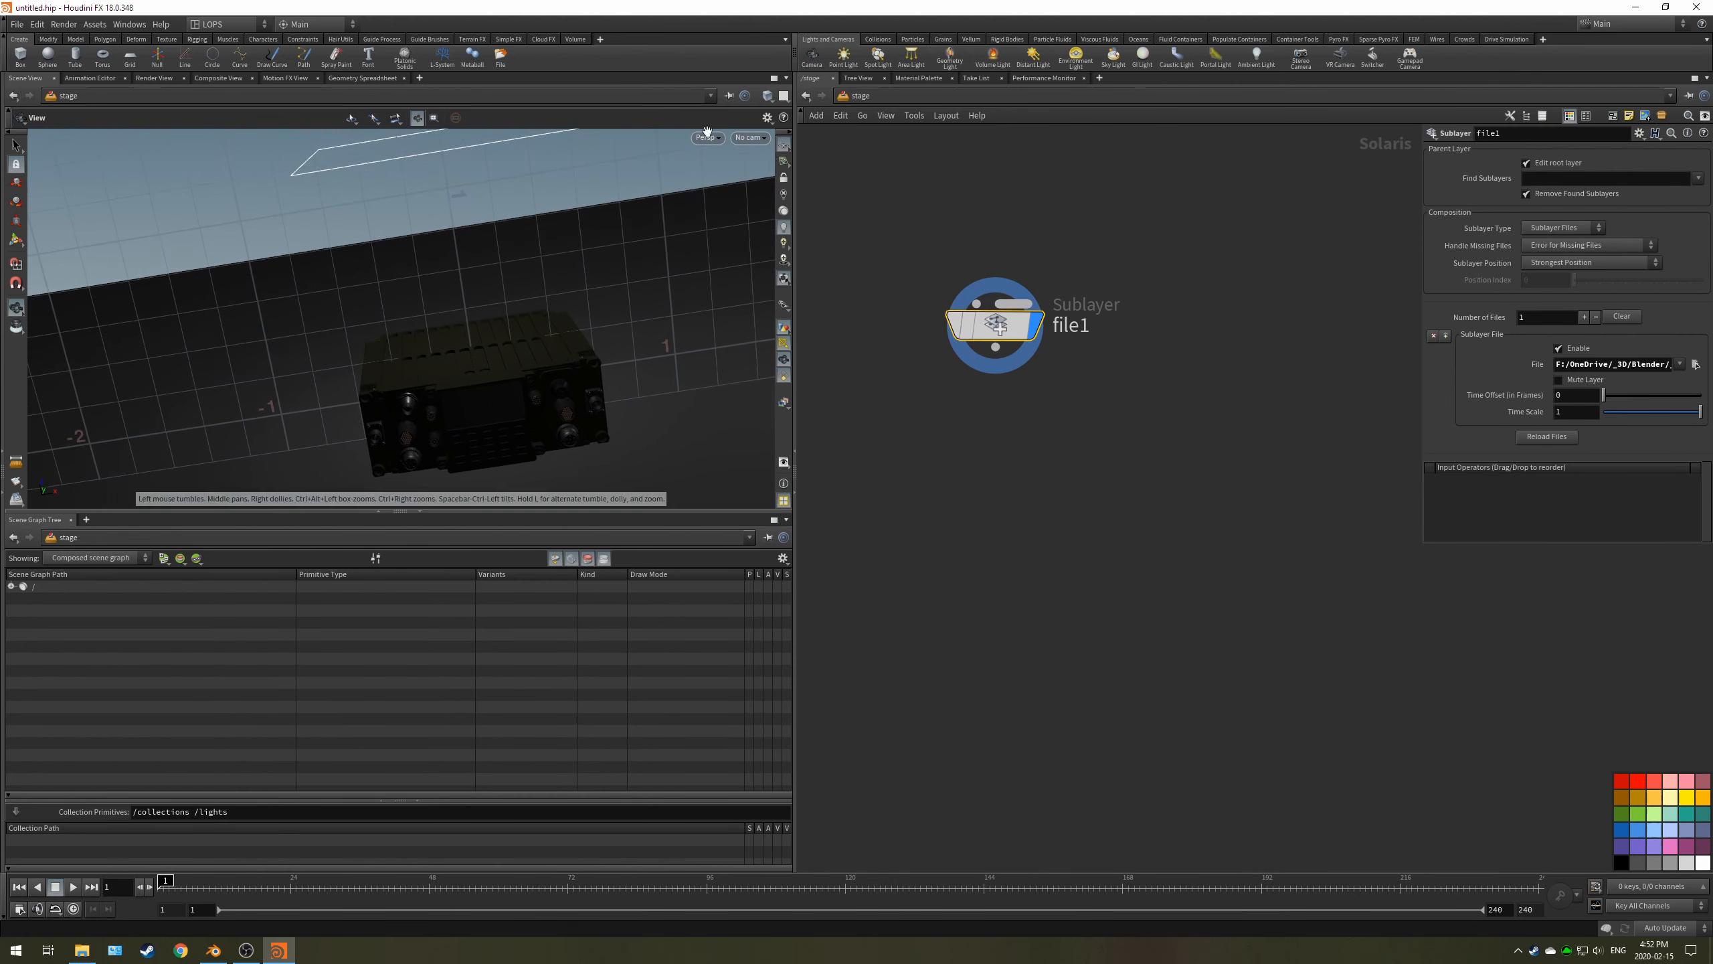
pyautogui.click(749, 137)
pyautogui.click(763, 155)
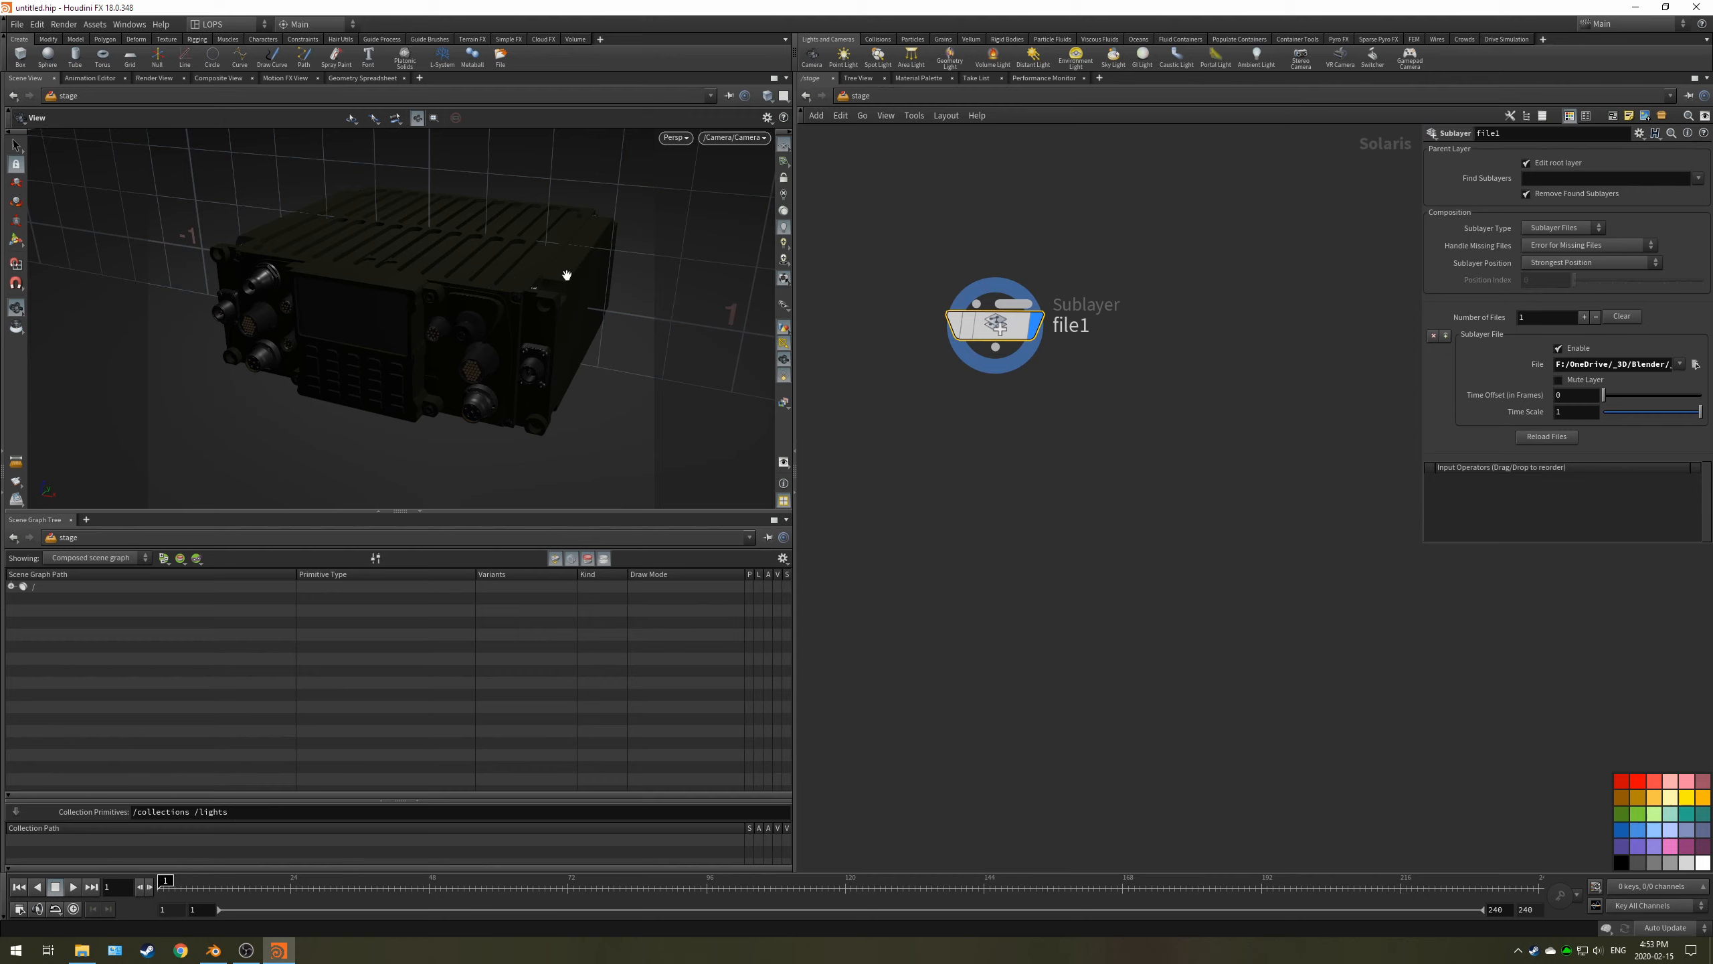
# - Add a Dome Light node below file1, wired to its output
pyautogui.moveTo(992, 415); pyautogui.dragTo(1039, 453, button='middle')
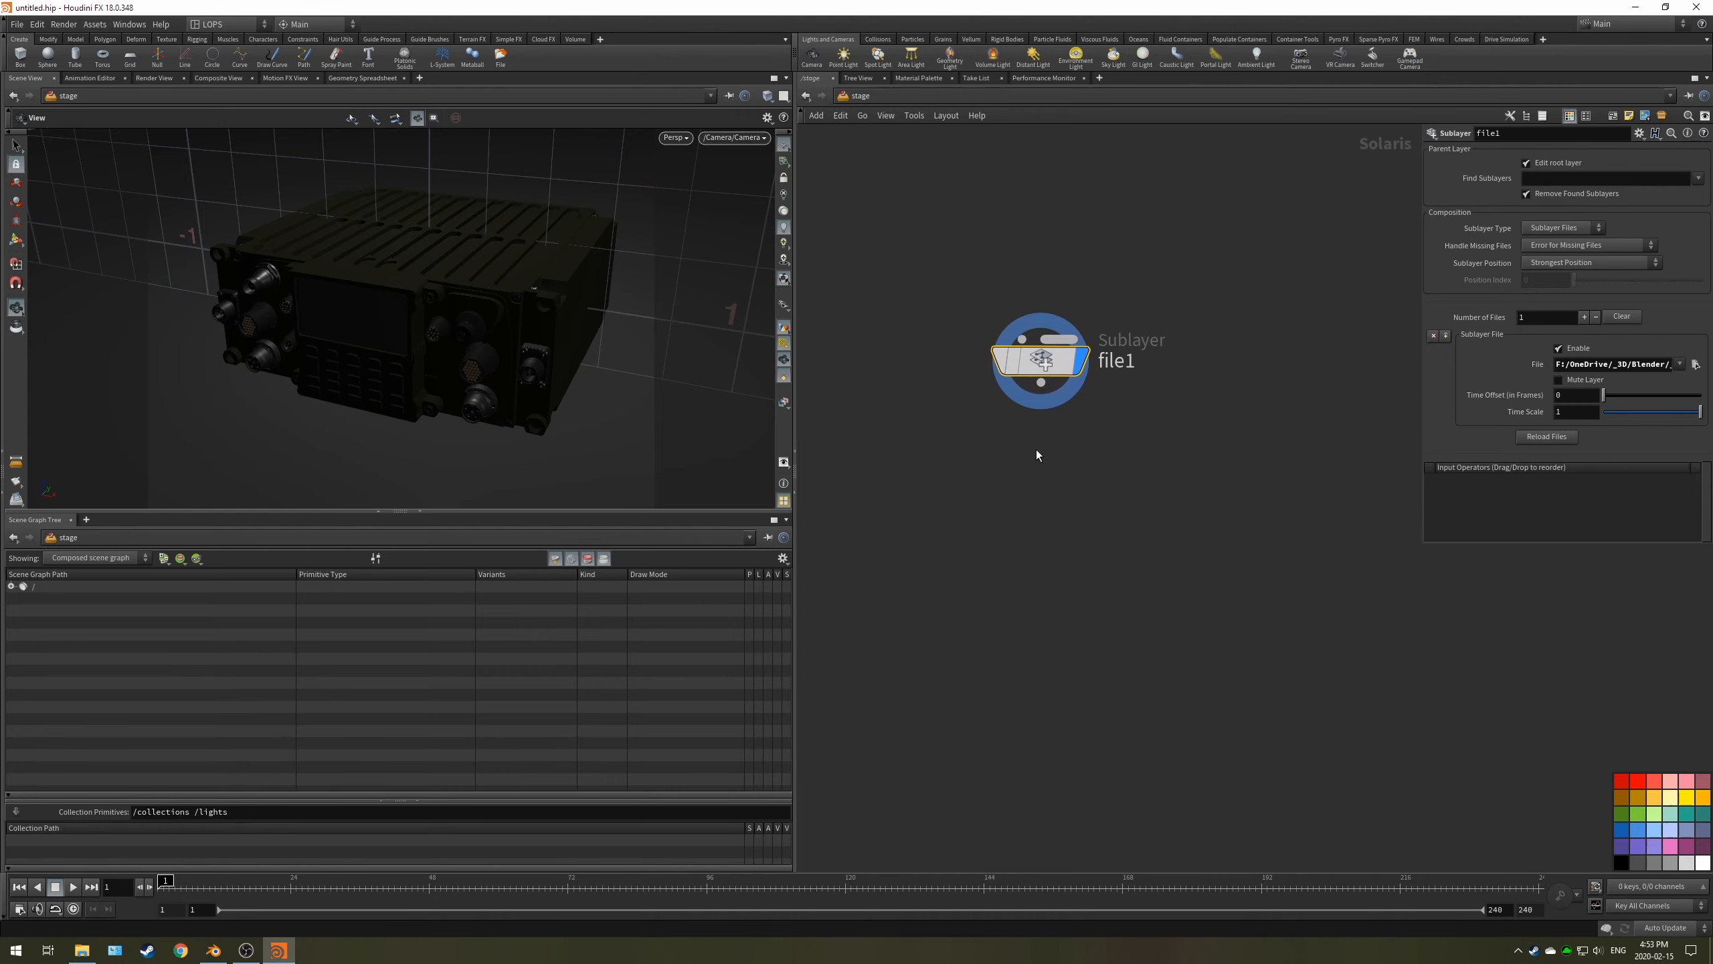
pyautogui.press('Tab')
pyautogui.write('dome')
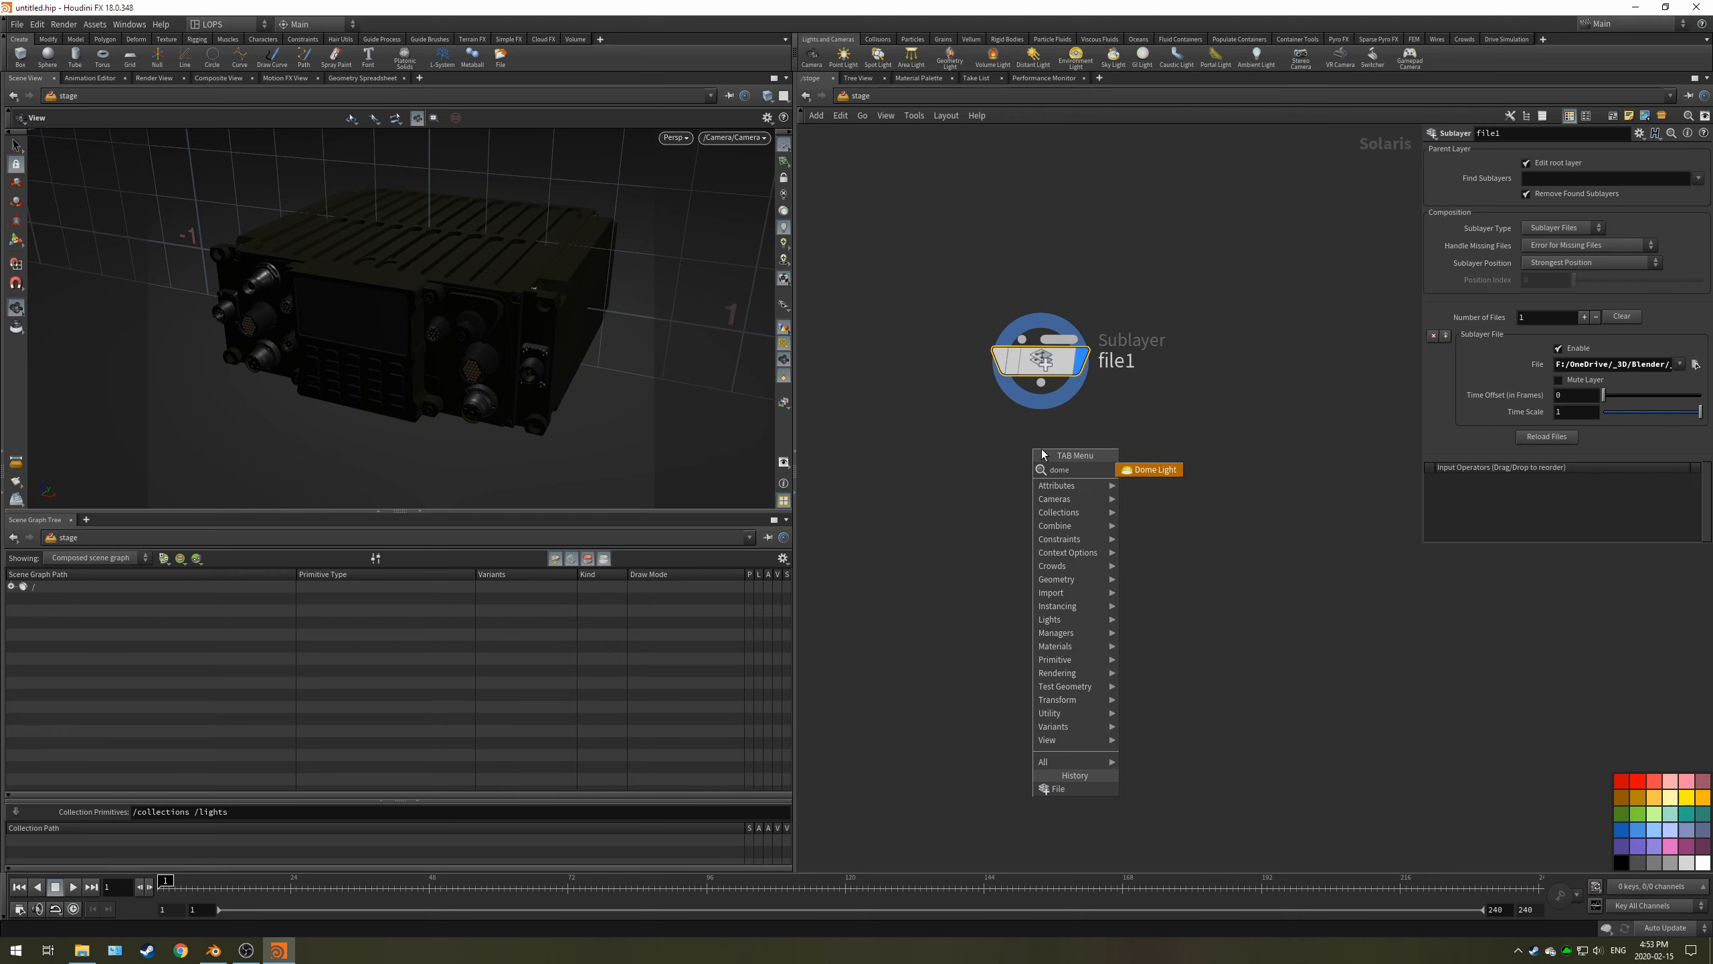
pyautogui.press('Return')
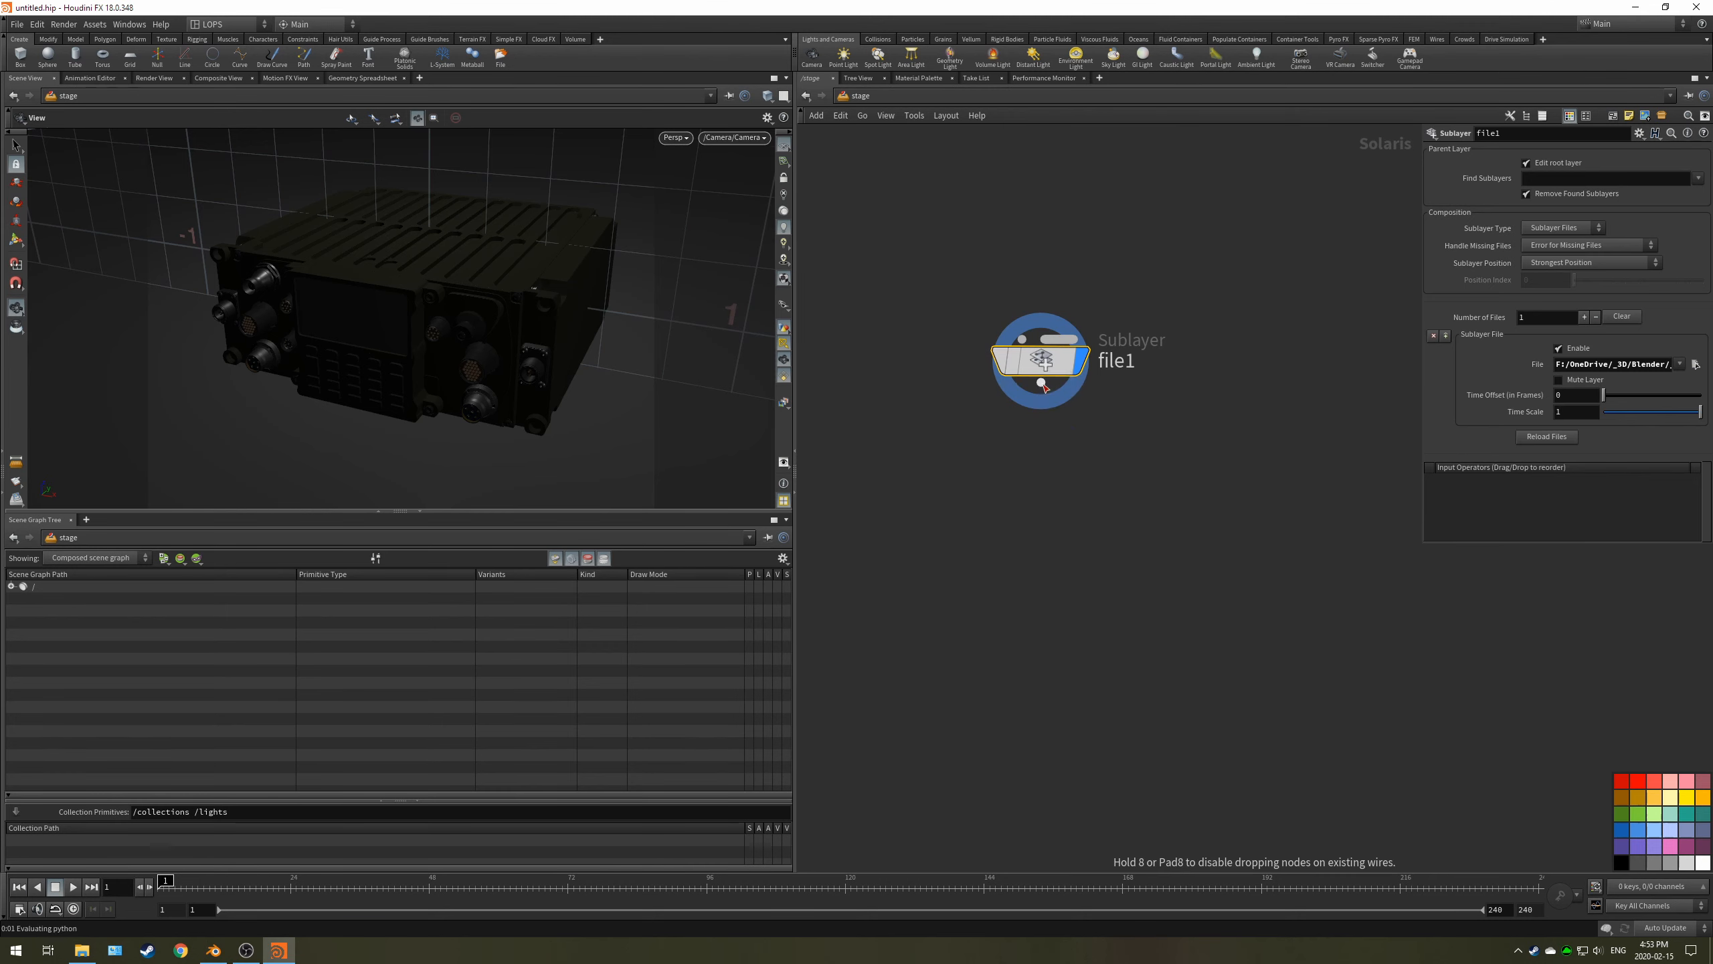
pyautogui.click(1055, 393)
pyautogui.click(1086, 413)
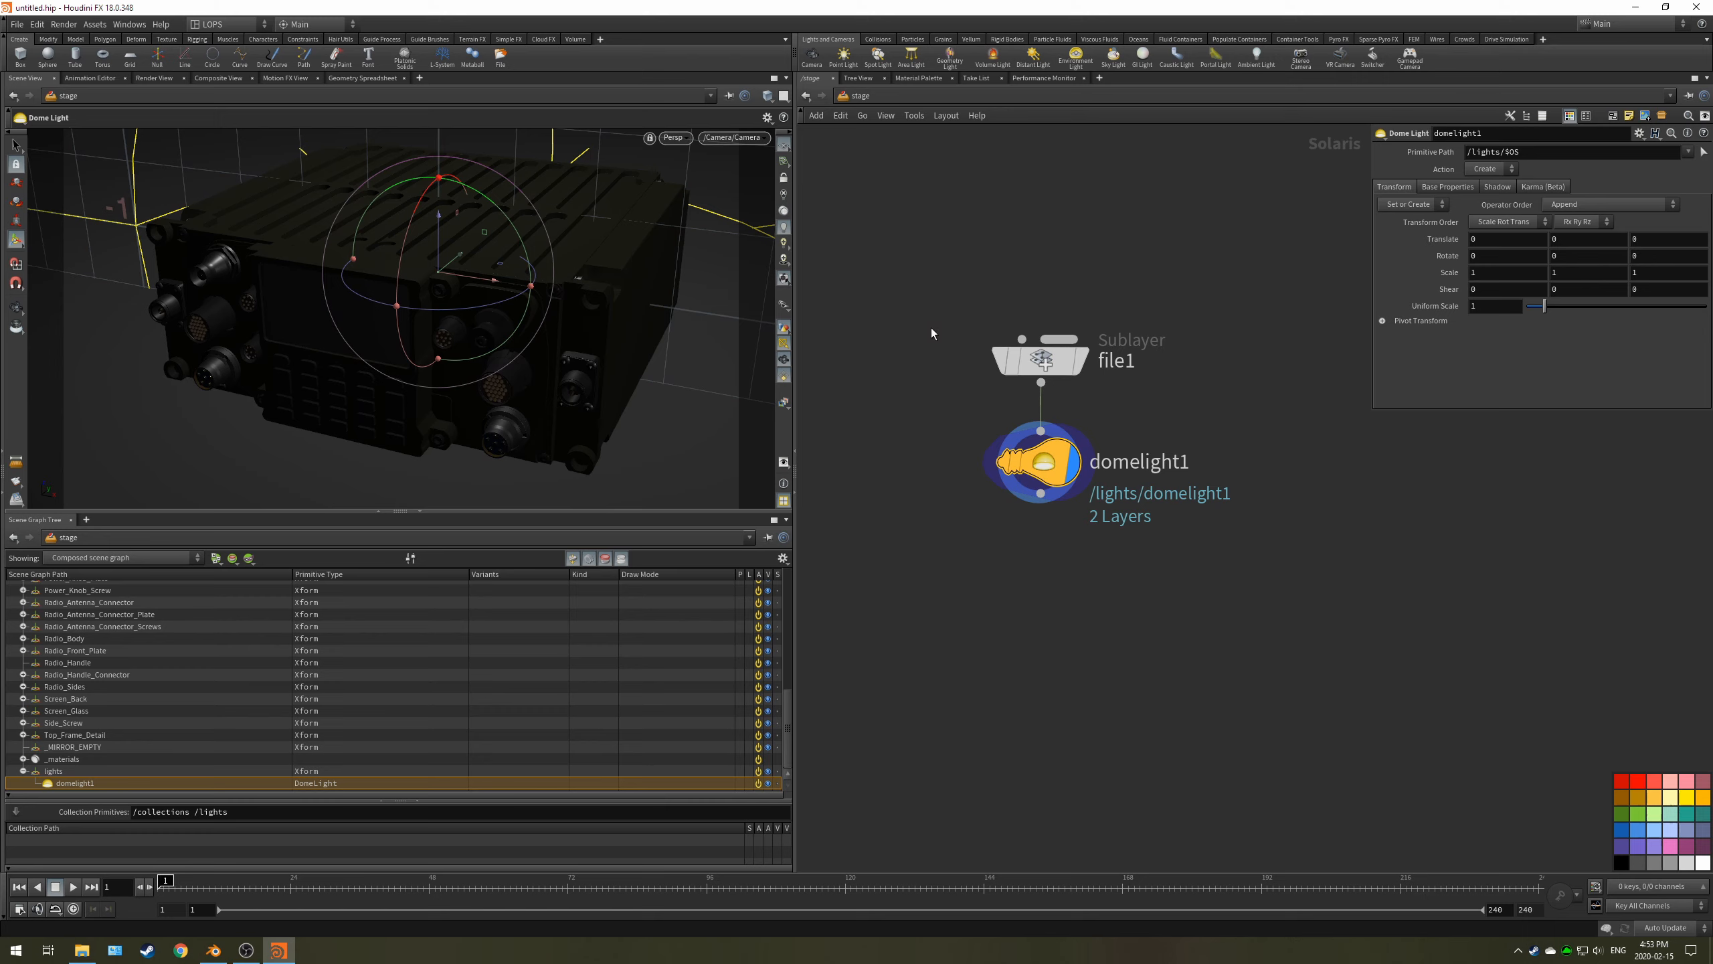
# - Assign the studio_small HDR image from the _ASSETS/_HDRI/Studio folder as the dome light's texture
pyautogui.click(1441, 190)
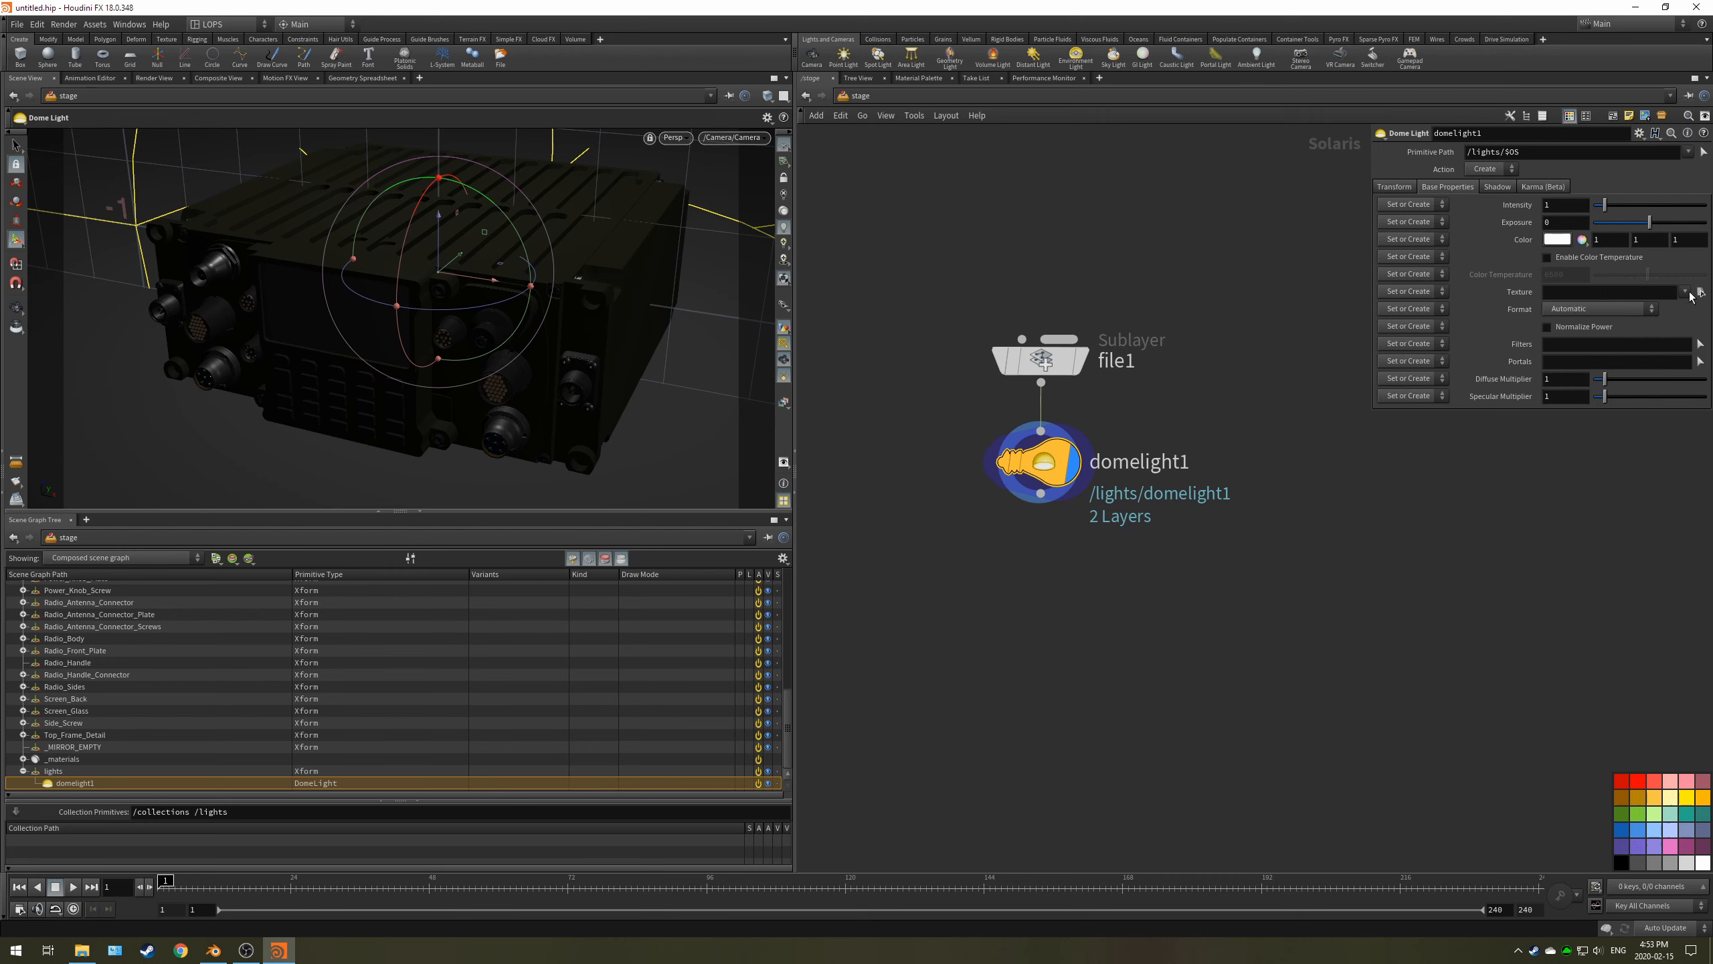
pyautogui.click(1701, 293)
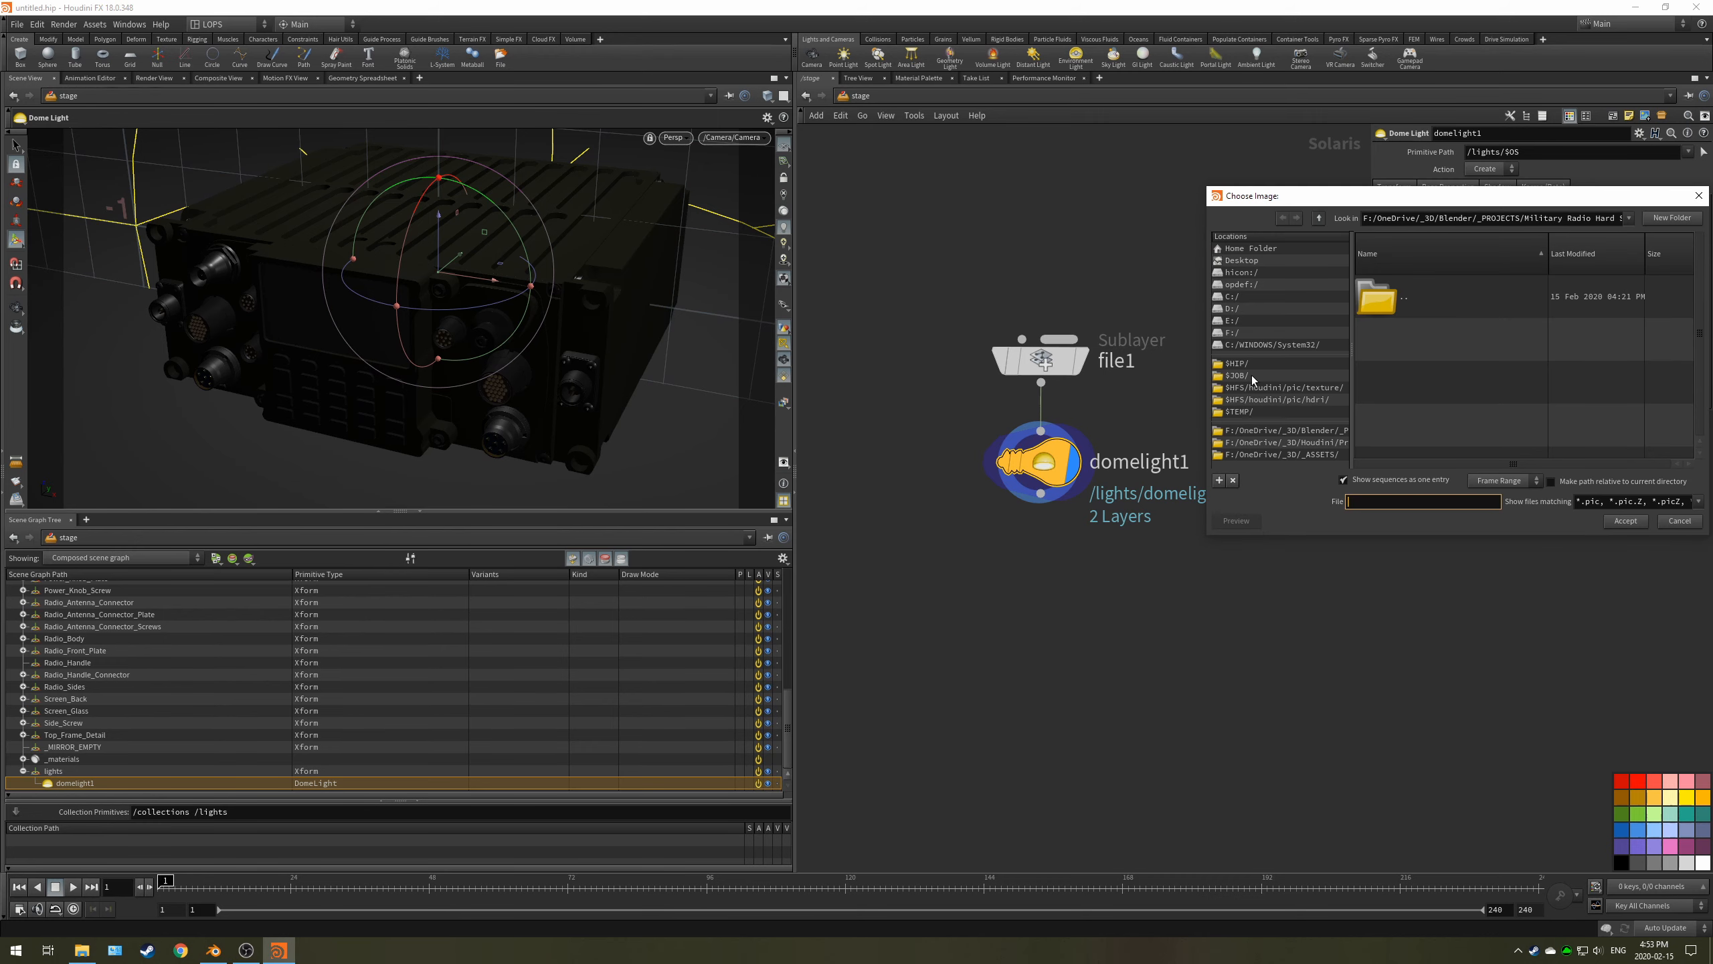
pyautogui.click(1287, 457)
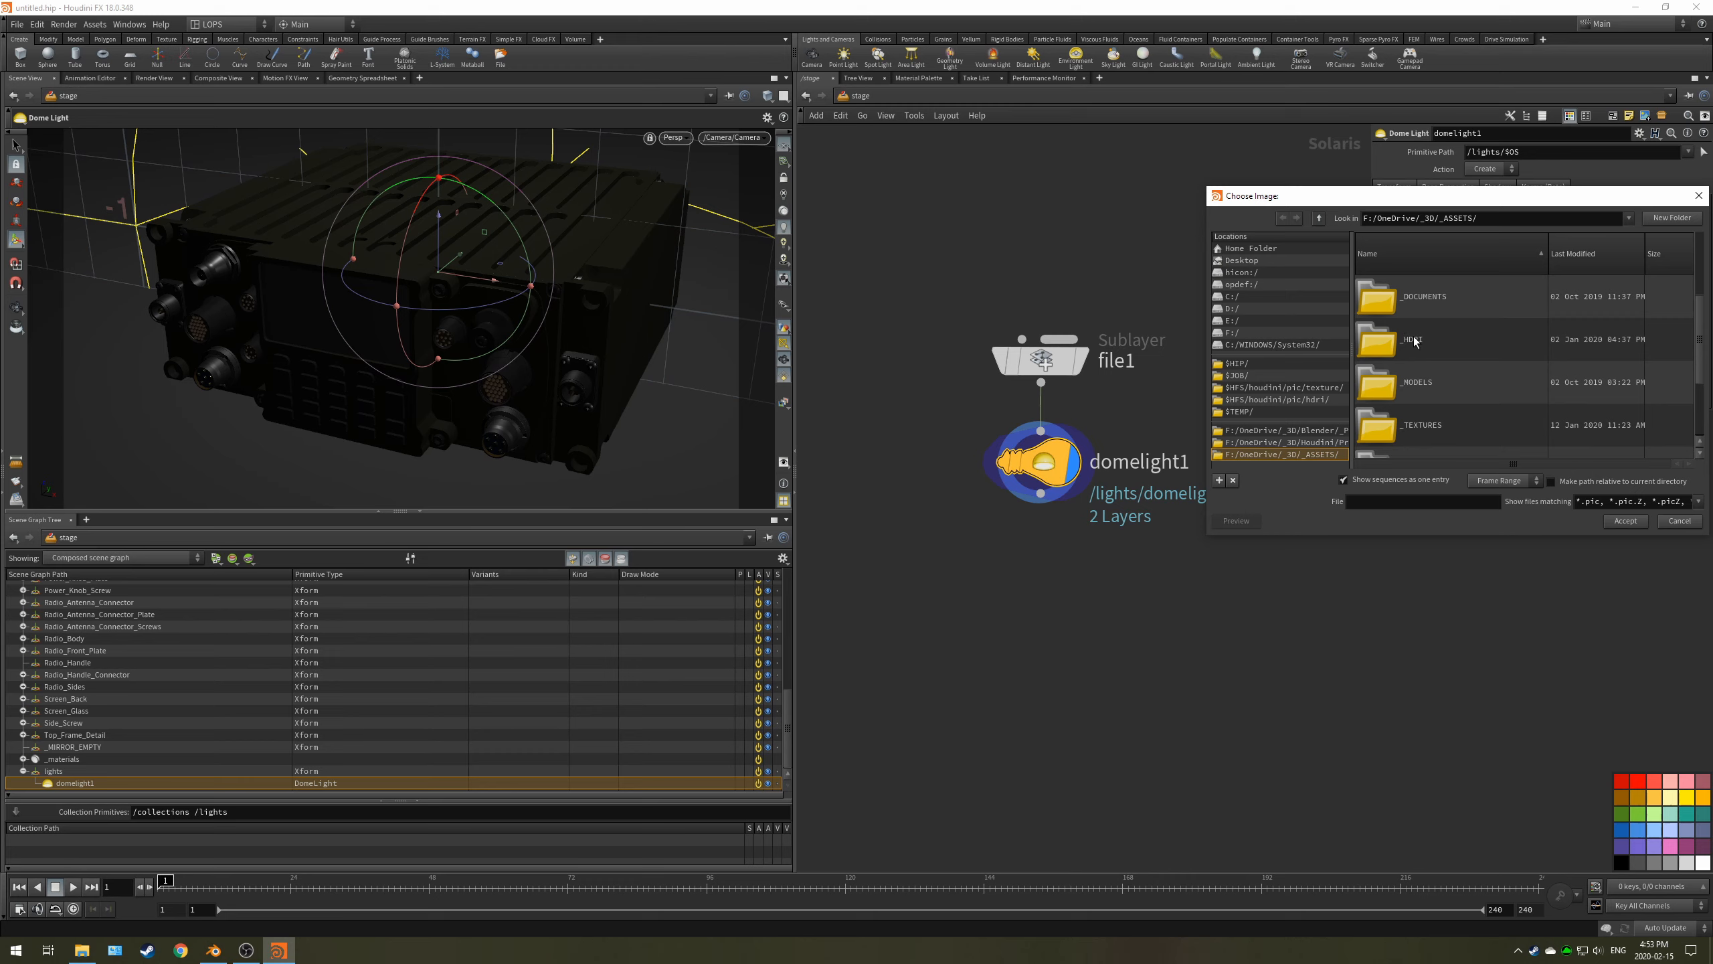
pyautogui.doubleClick(1406, 339)
pyautogui.doubleClick(1418, 425)
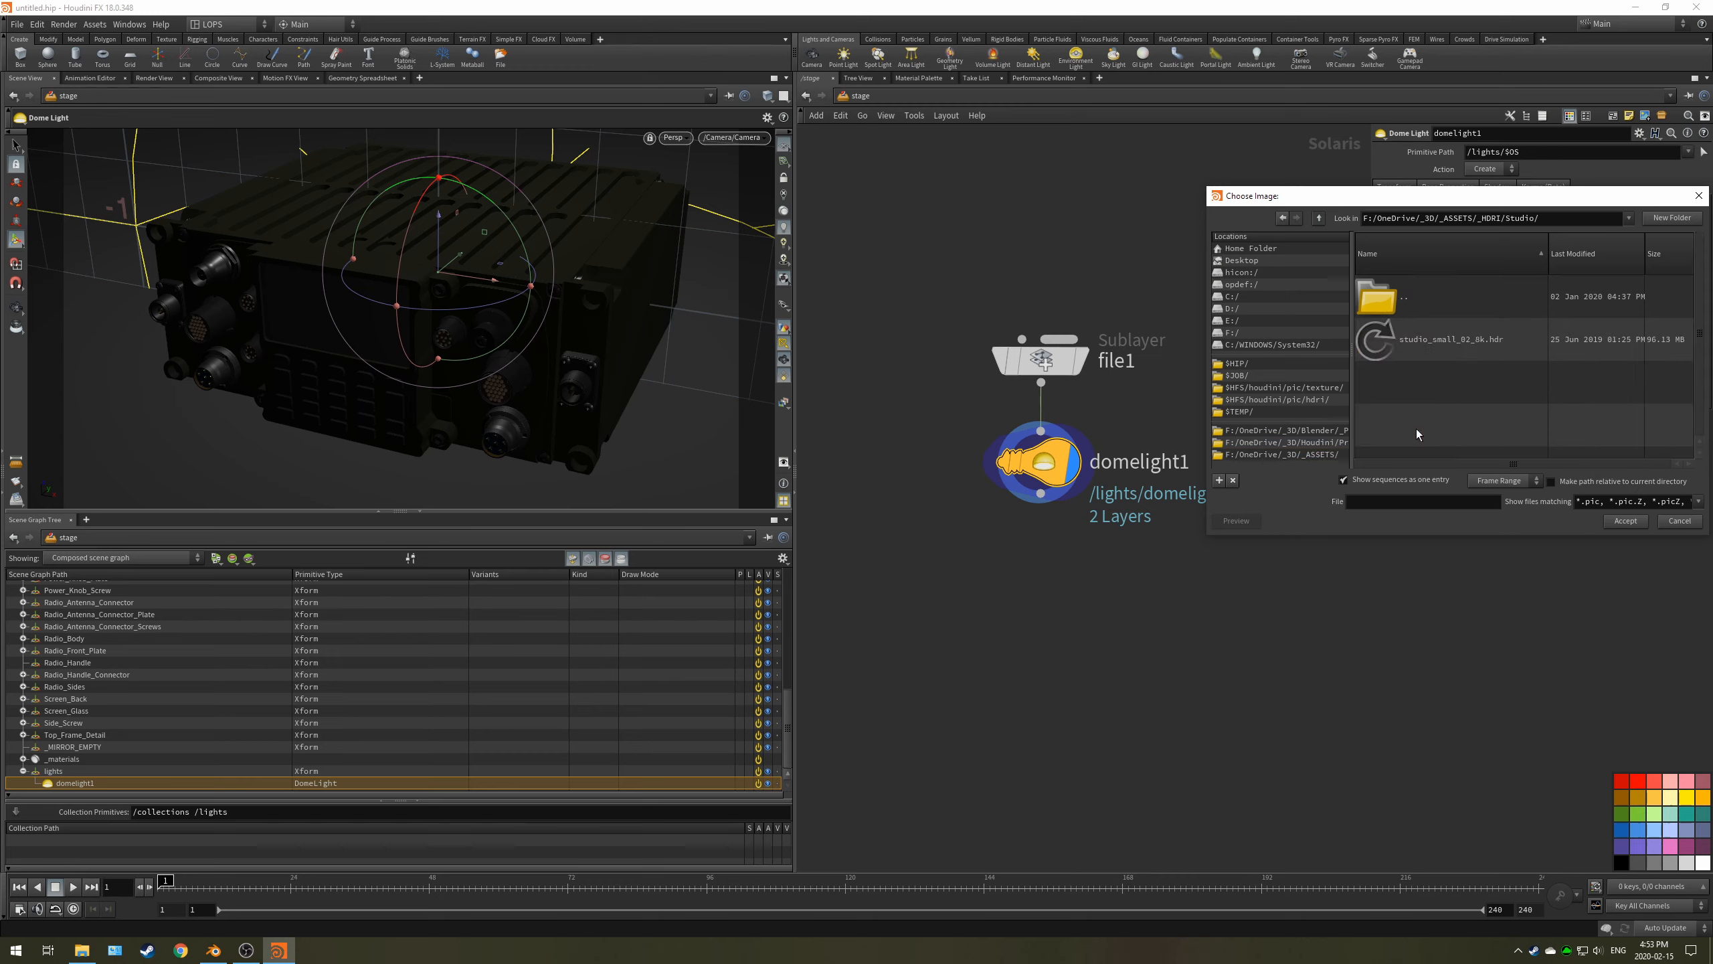
pyautogui.click(1431, 347)
pyautogui.doubleClick(1431, 347)
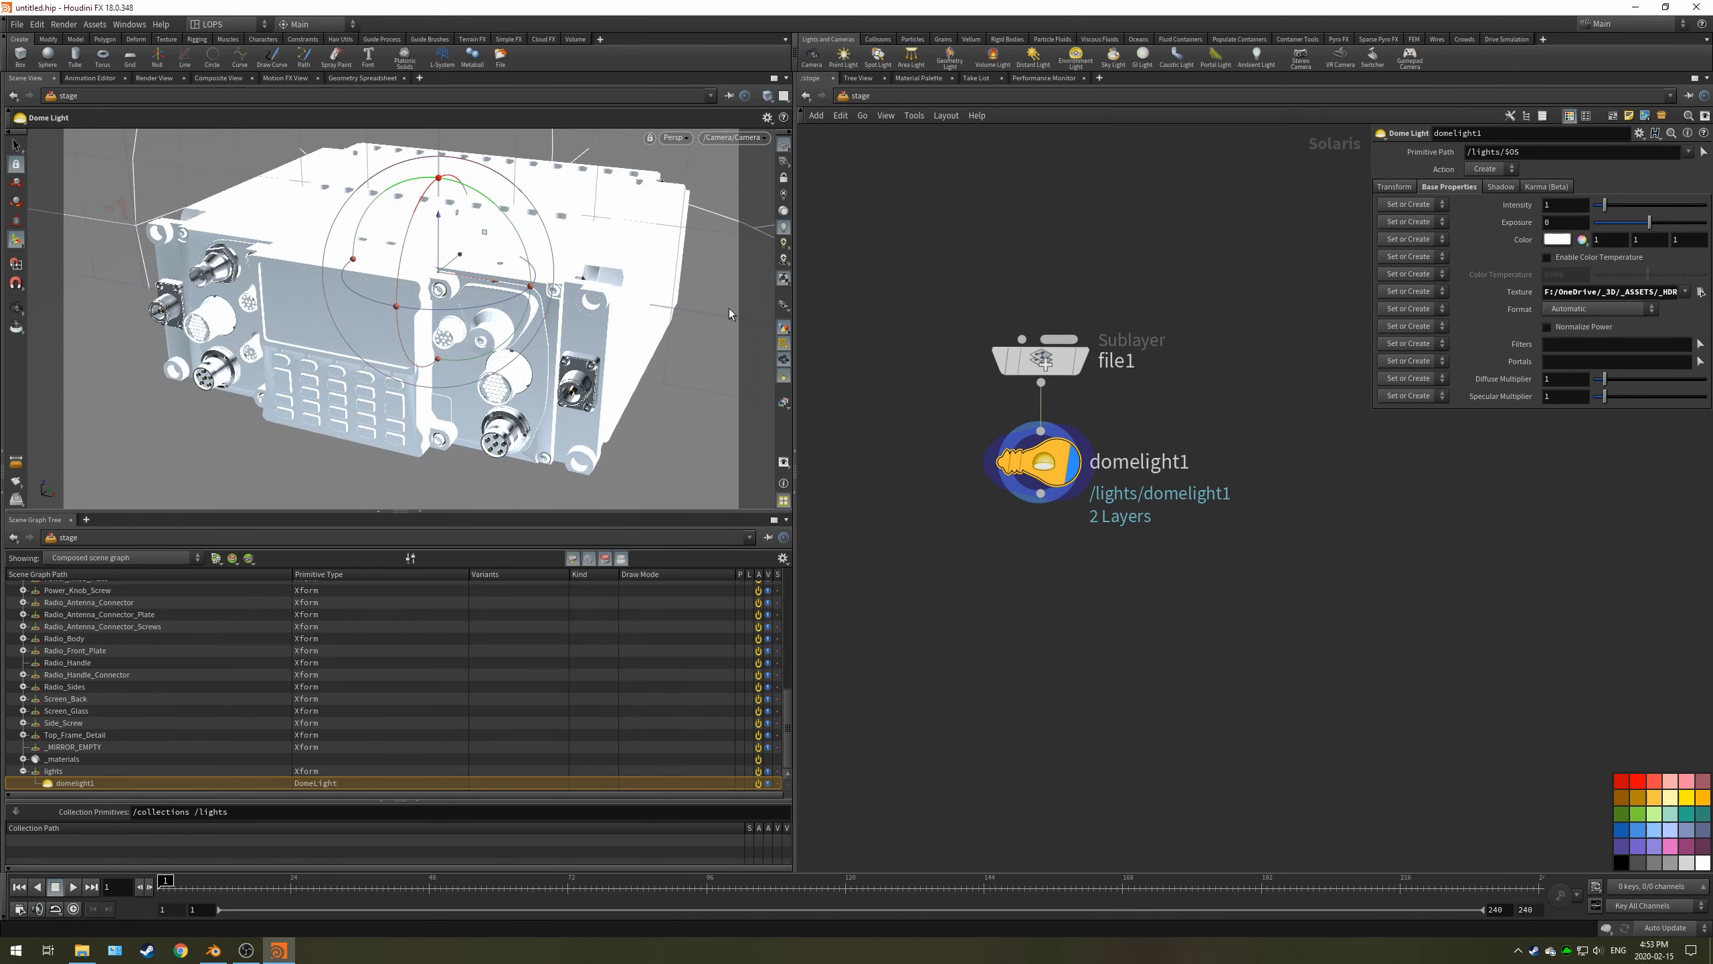
# - Try dome light intensities of .005 and .001
pyautogui.moveTo(1572, 205); pyautogui.dragTo(1484, 193)
pyautogui.write('.005')
pyautogui.press('Return')
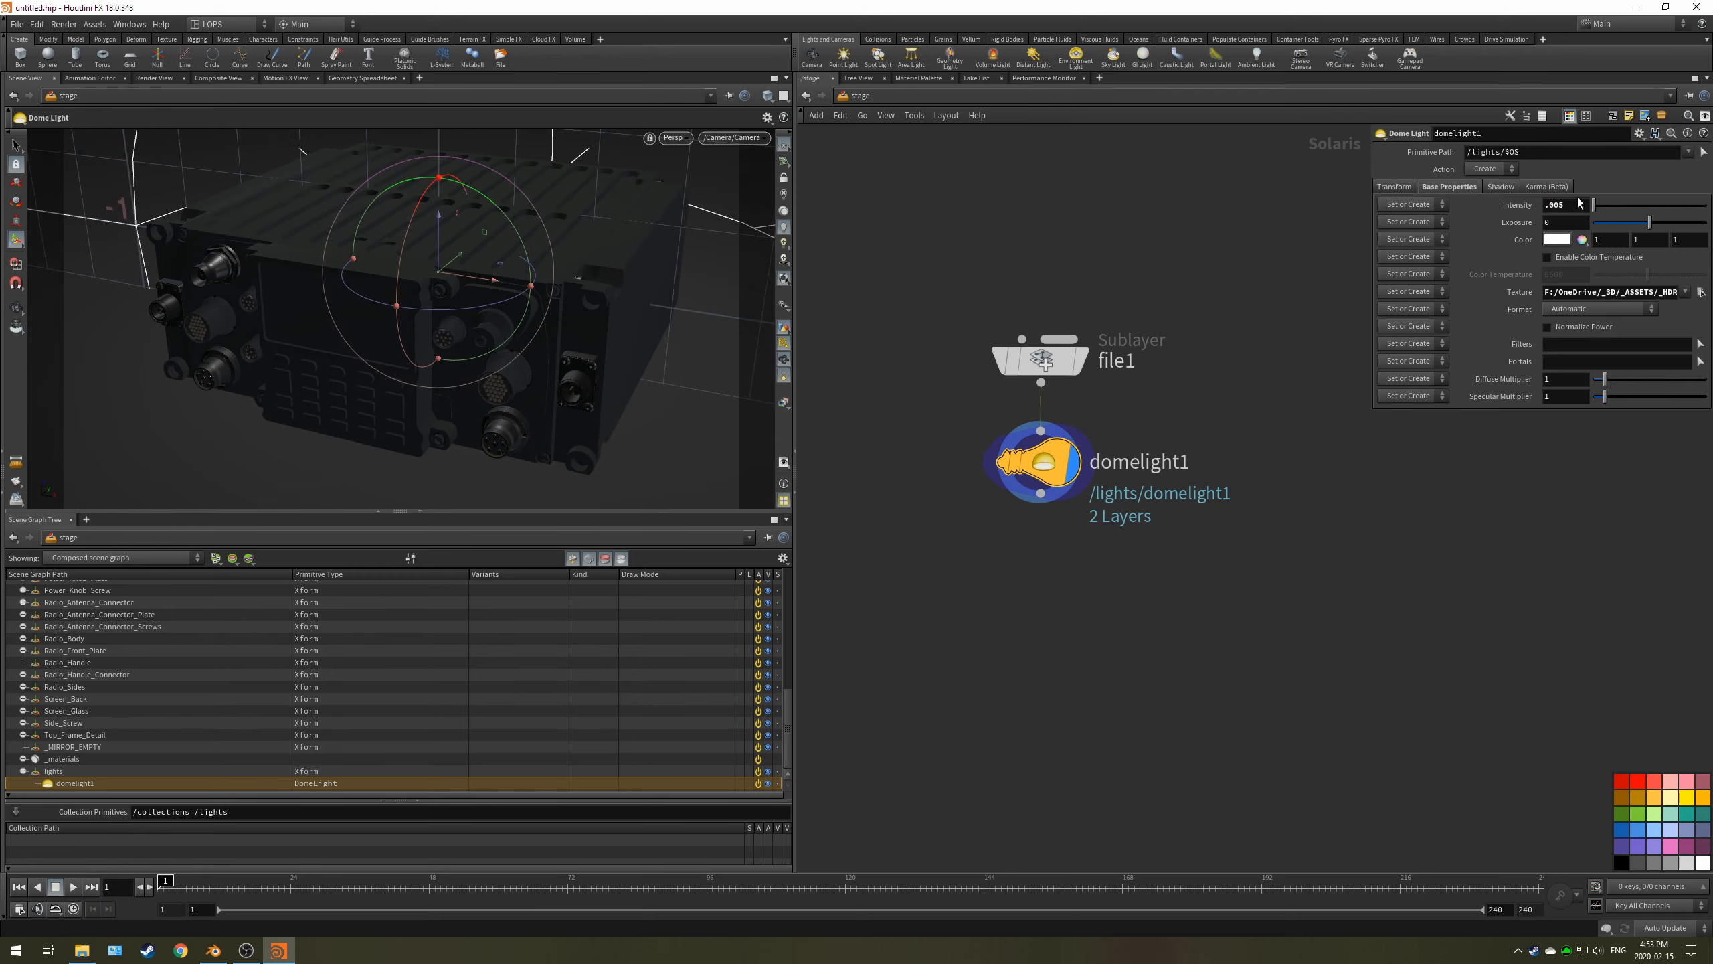
pyautogui.moveTo(1571, 207); pyautogui.dragTo(1507, 207)
pyautogui.write('.001')
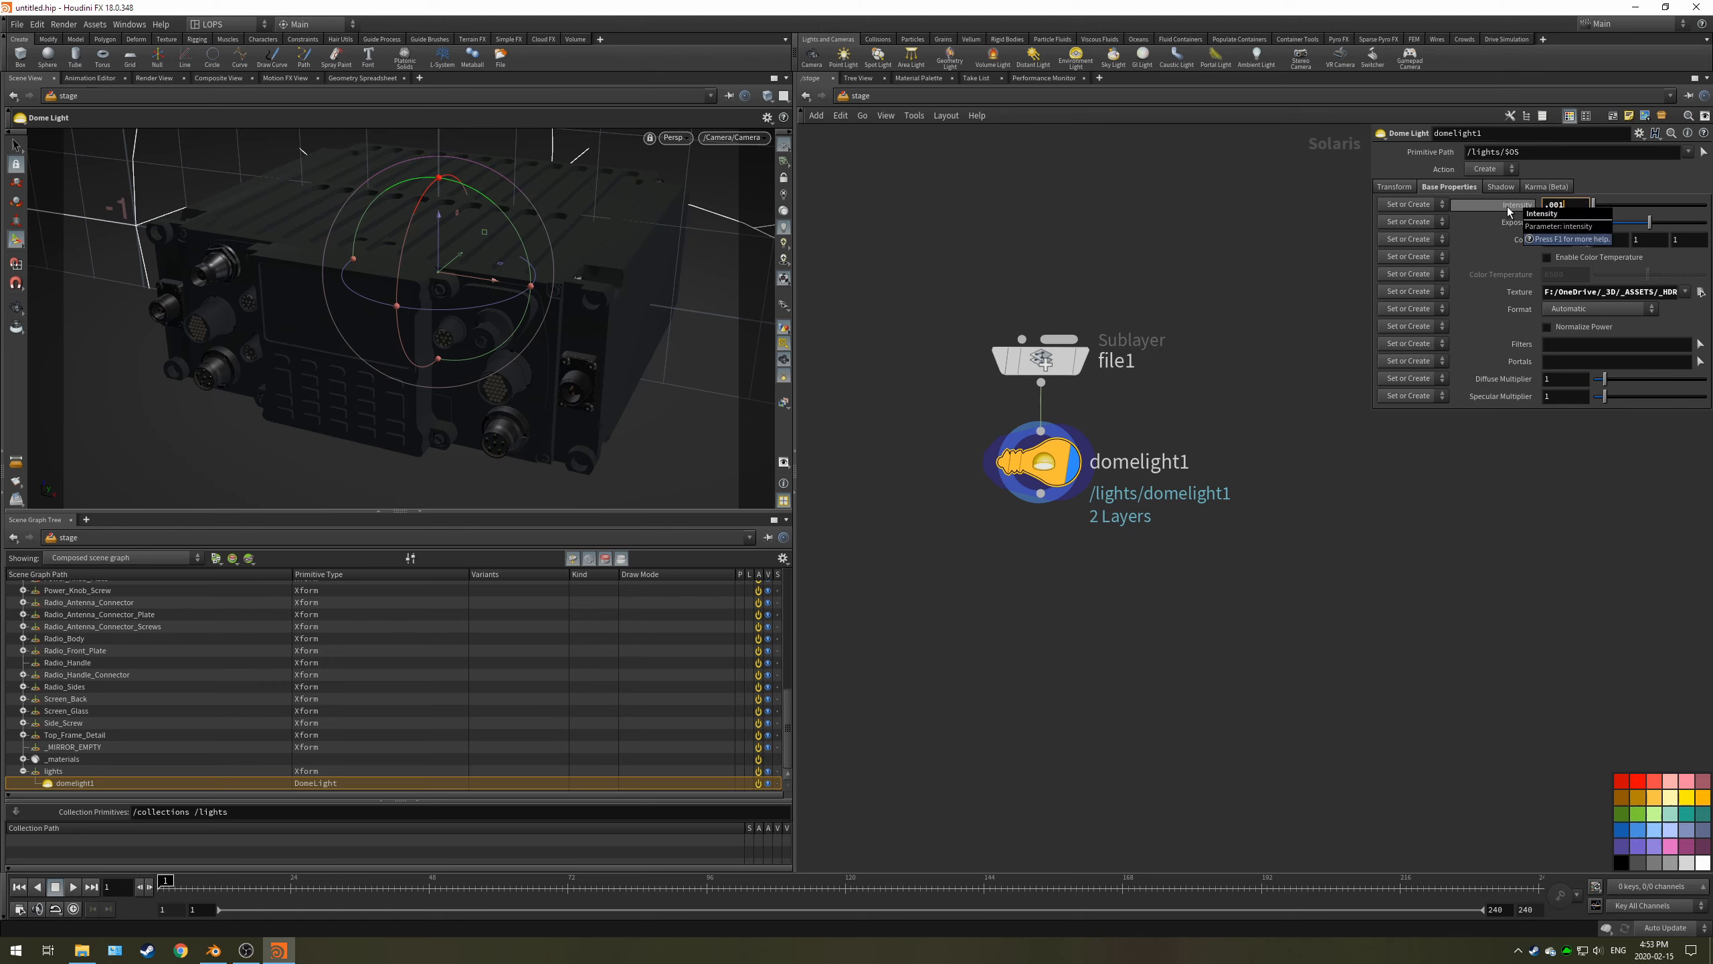
pyautogui.press('Return')
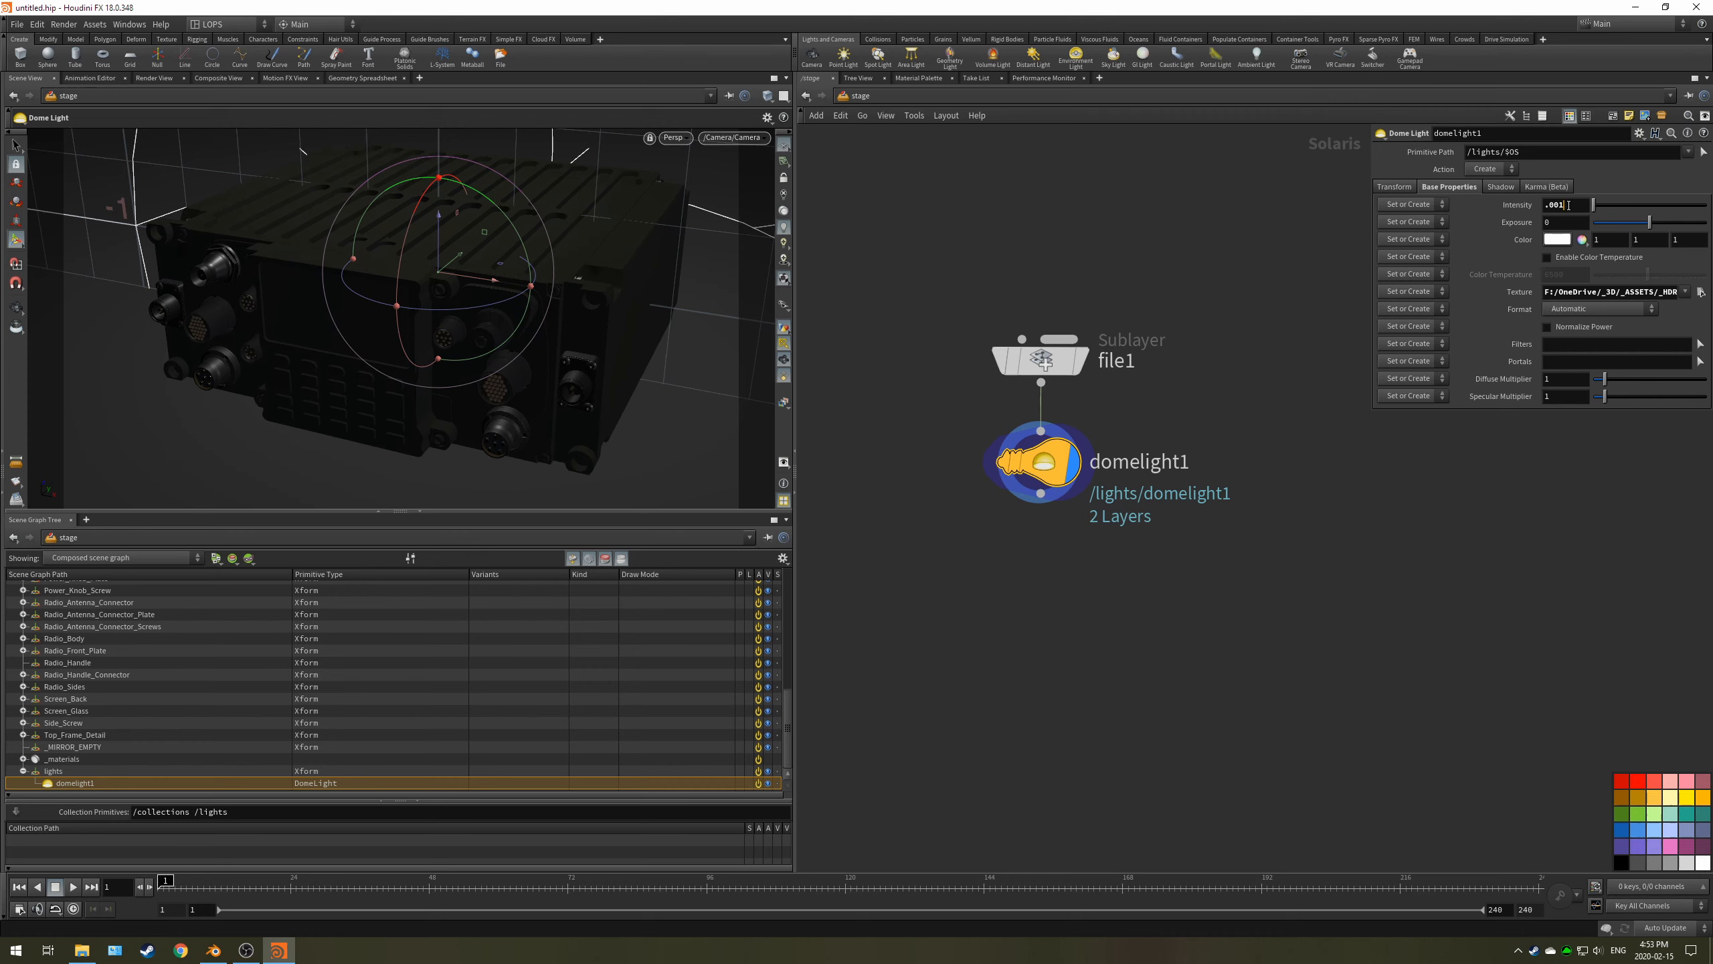
# - Set the dome light's intensity to .1
pyautogui.moveTo(1569, 205); pyautogui.dragTo(1447, 202)
pyautogui.write('.1')
pyautogui.press('Return')
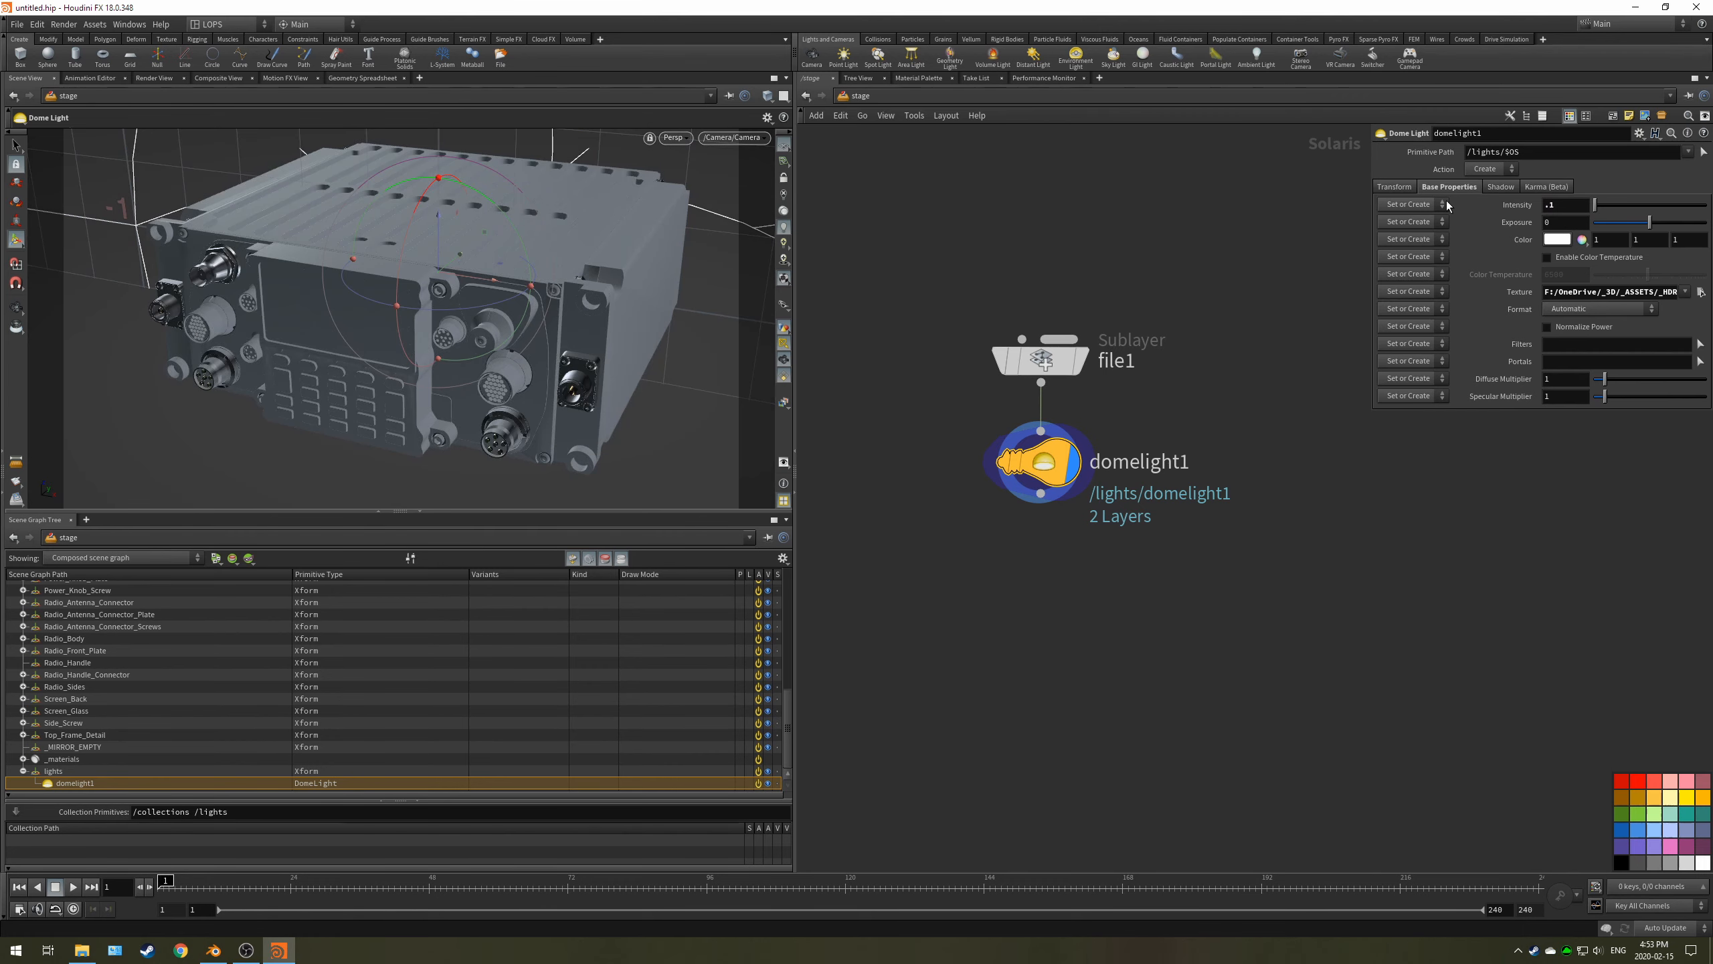
# - Render the viewport with Karma (Beta) and leave the dome light's handle mode for the plain view
pyautogui.click(668, 138)
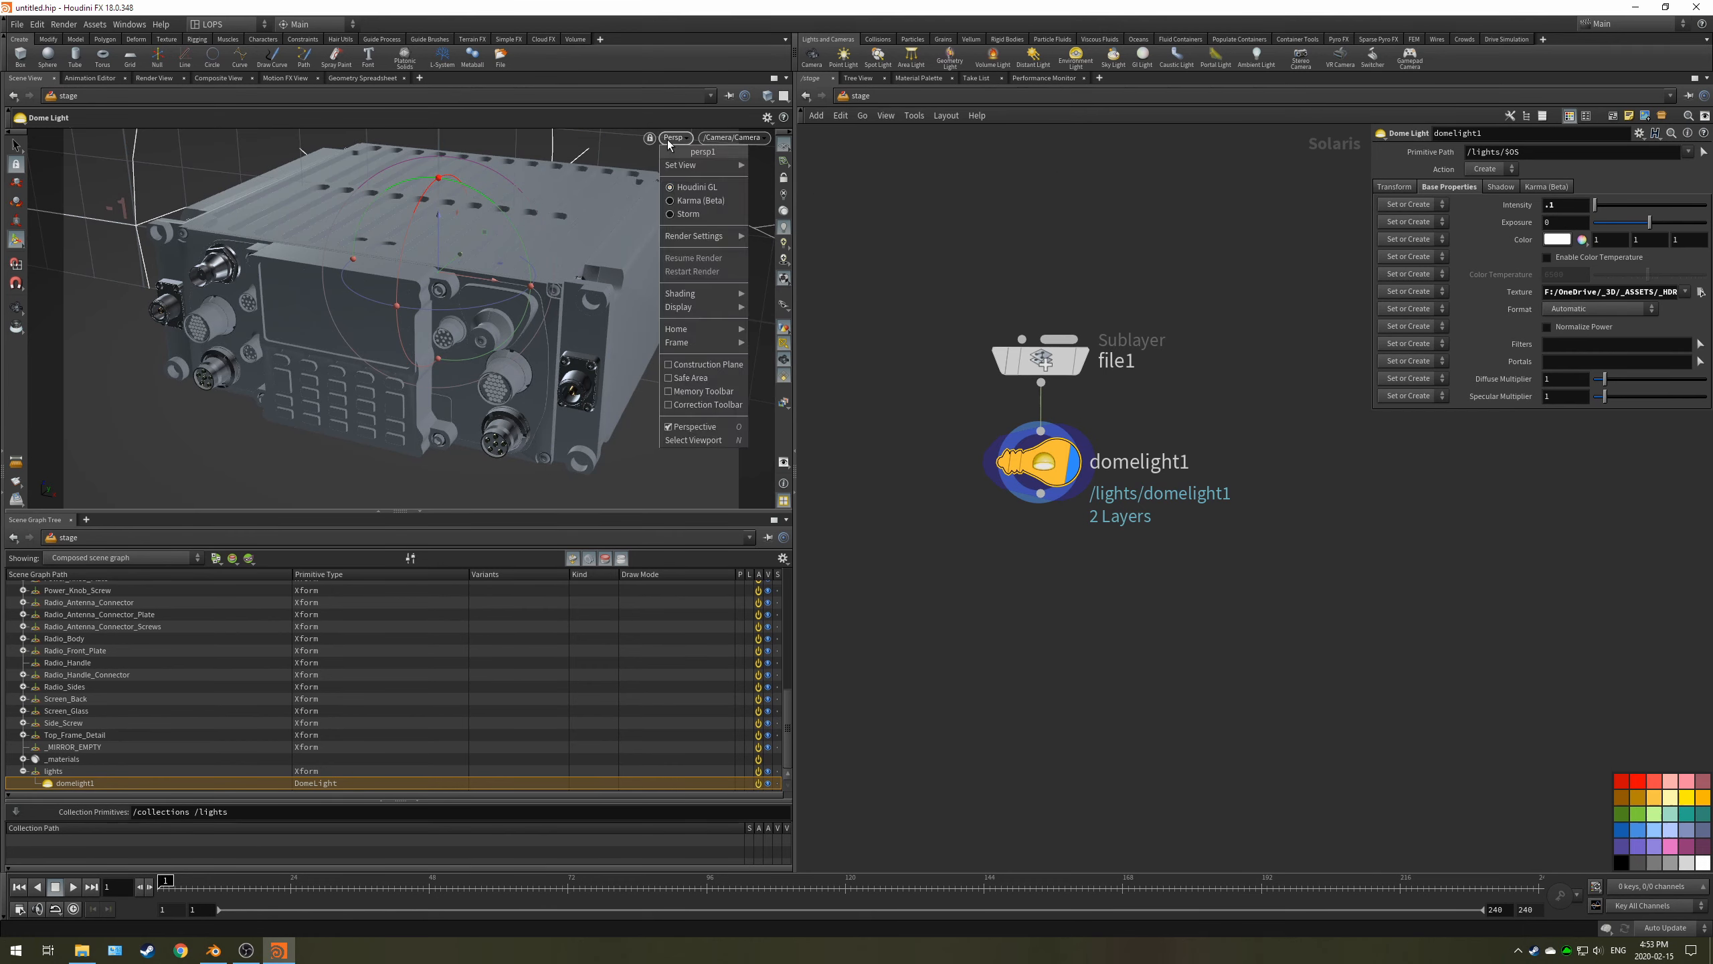
pyautogui.click(702, 194)
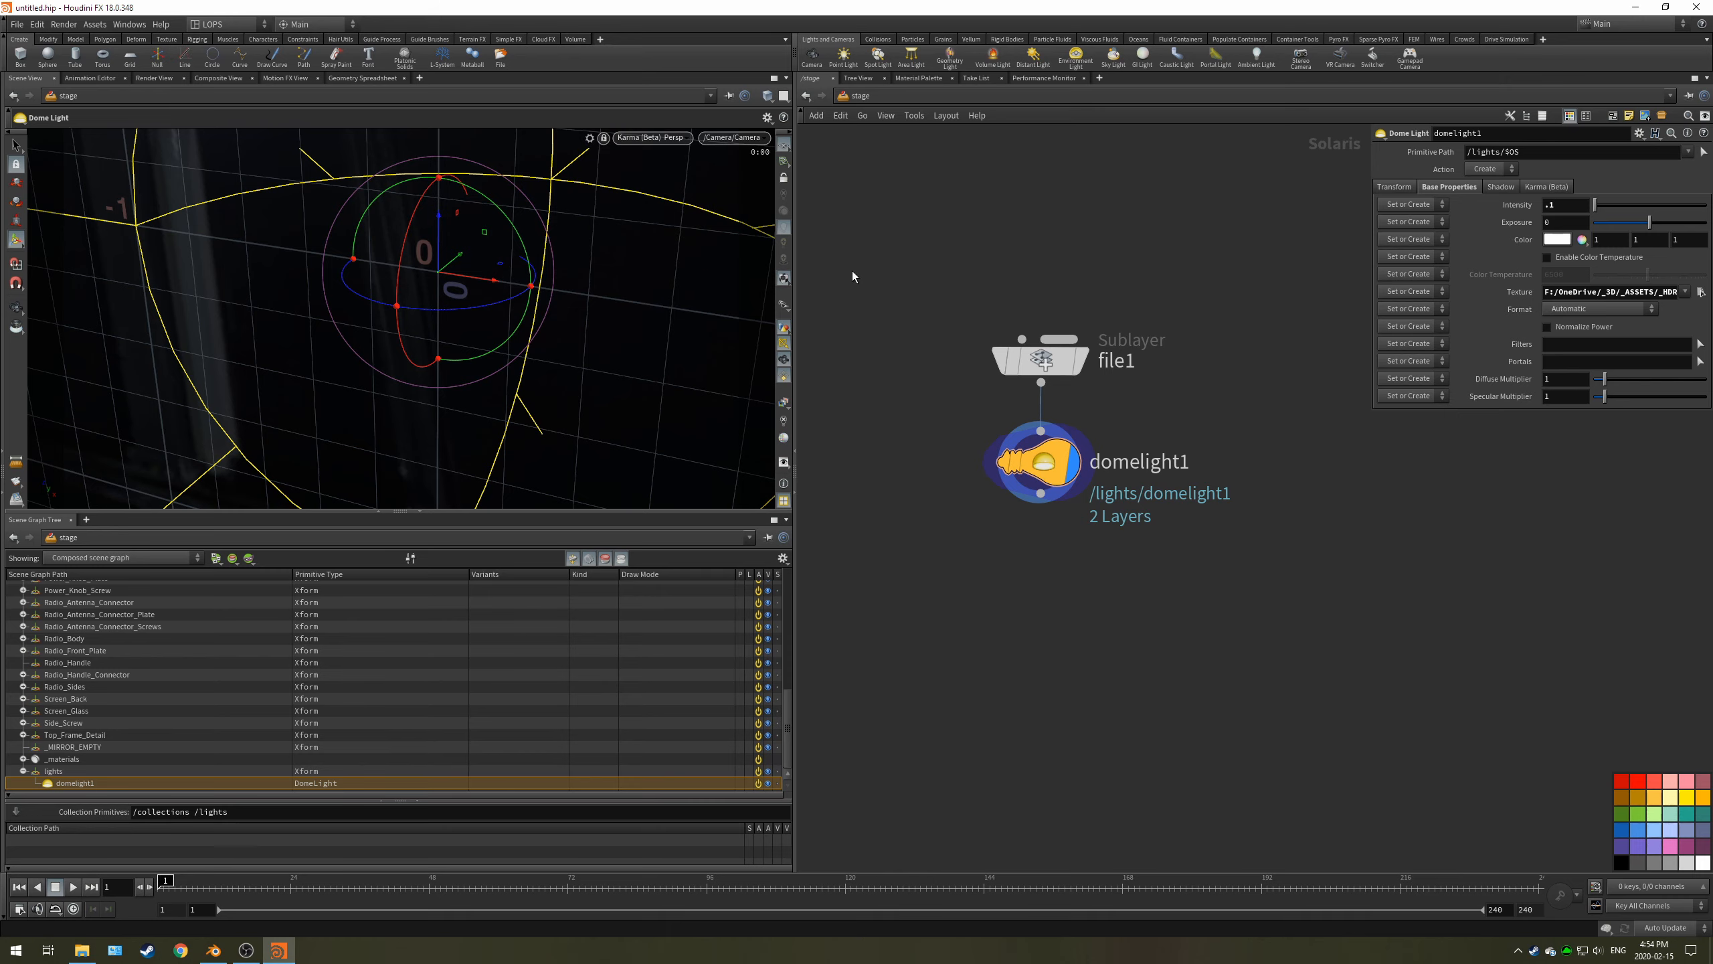
pyautogui.moveTo(969, 298); pyautogui.dragTo(969, 298)
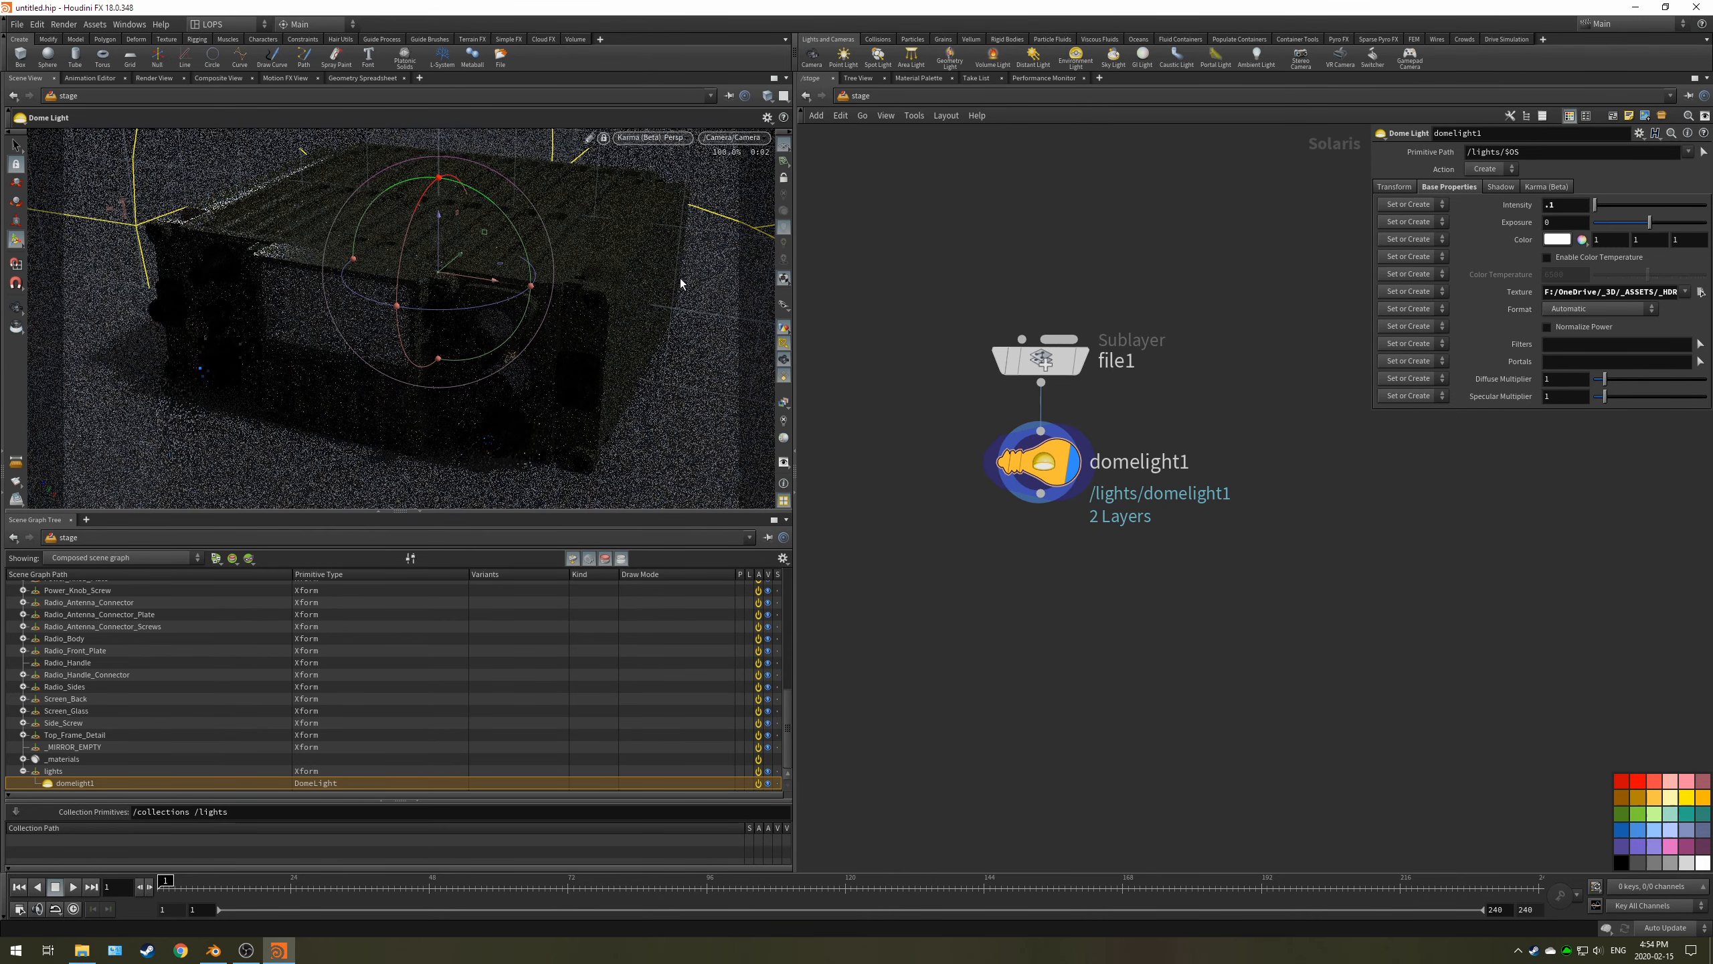
pyautogui.press('Escape')
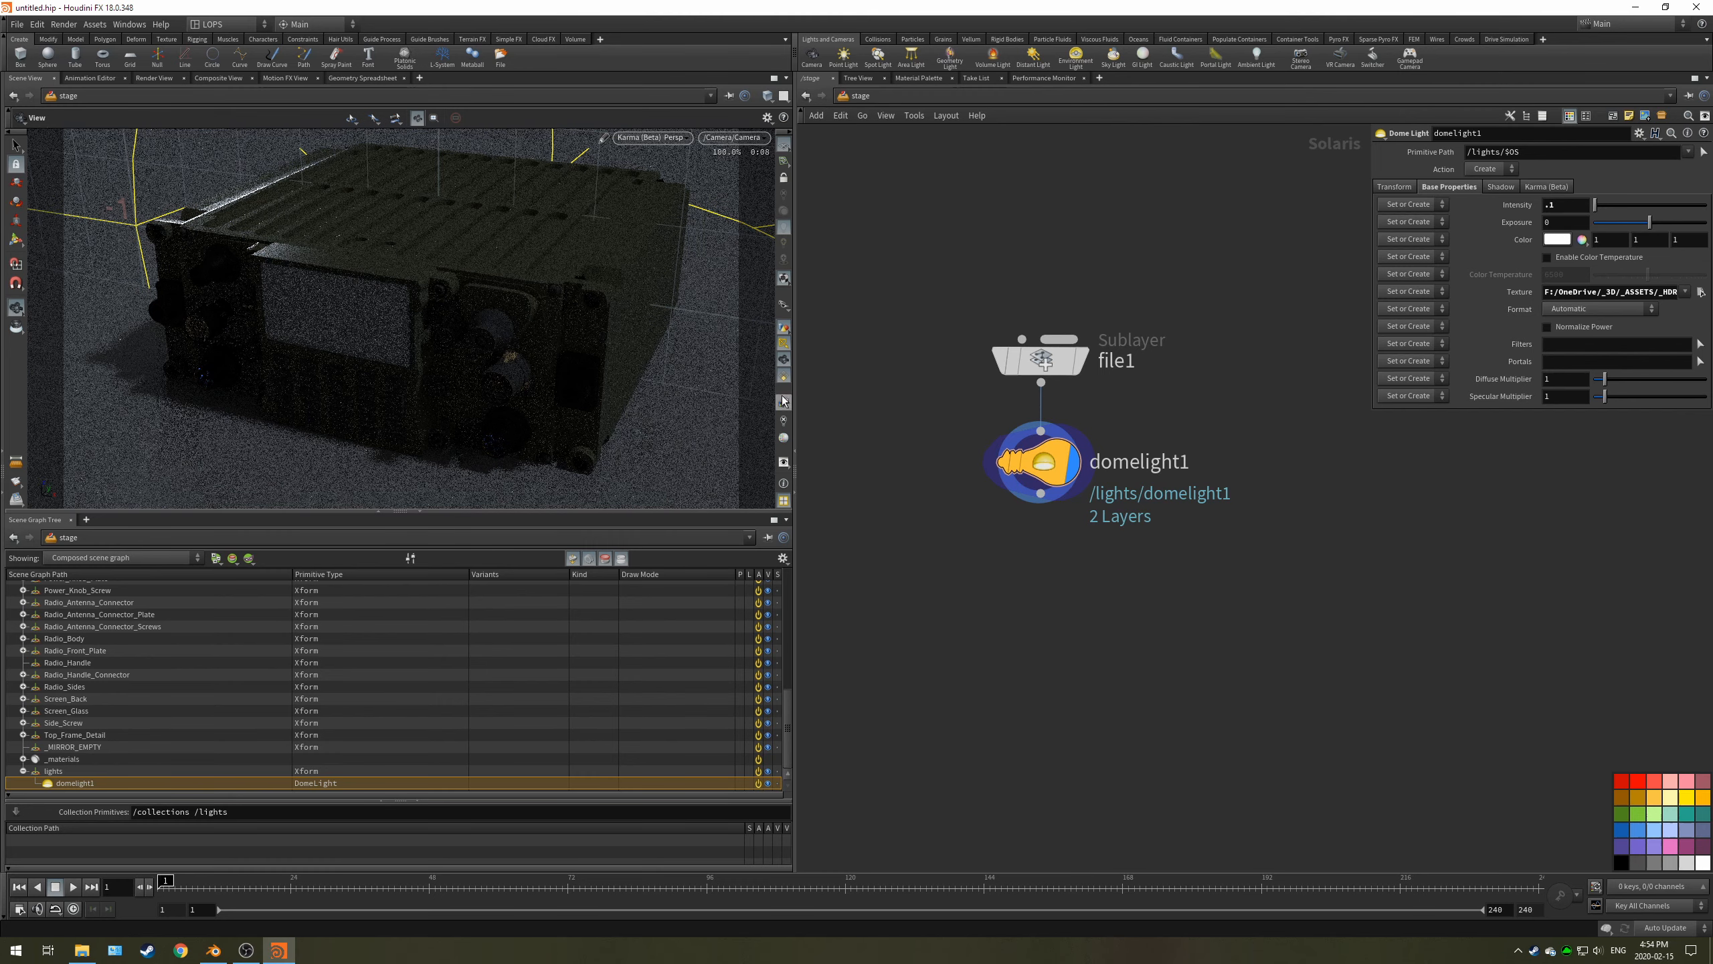
# - Switch the viewport renderer from Karma (Beta) to Houdini GL
pyautogui.click(653, 142)
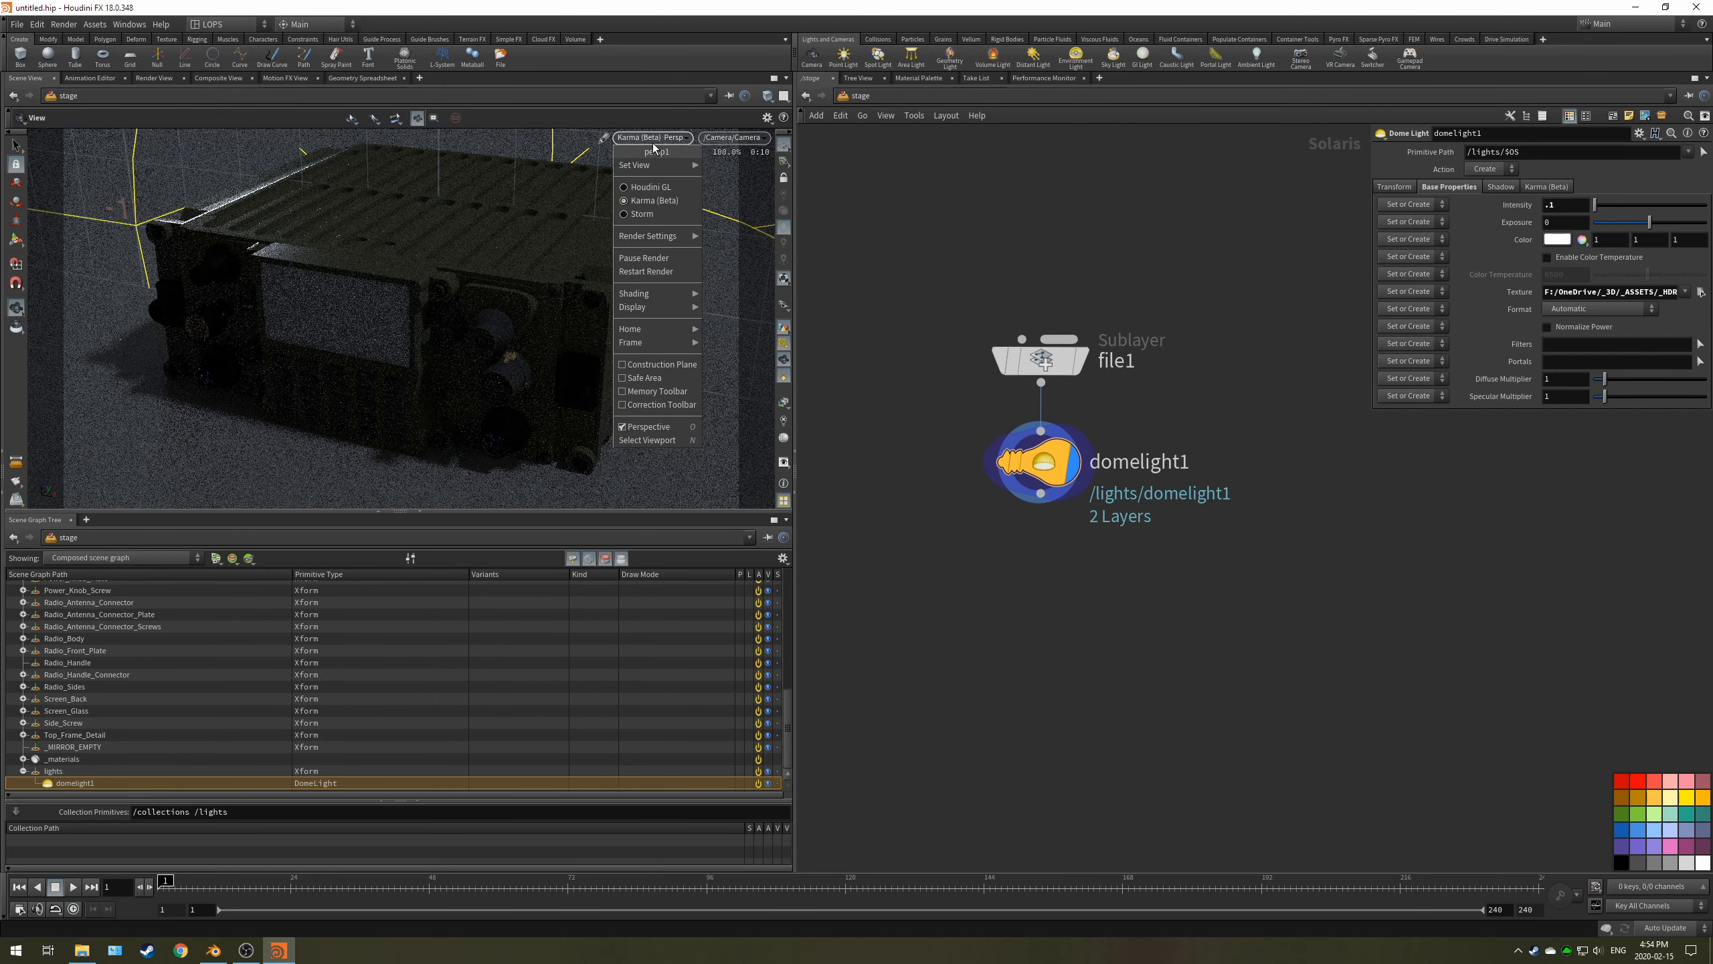
pyautogui.click(645, 187)
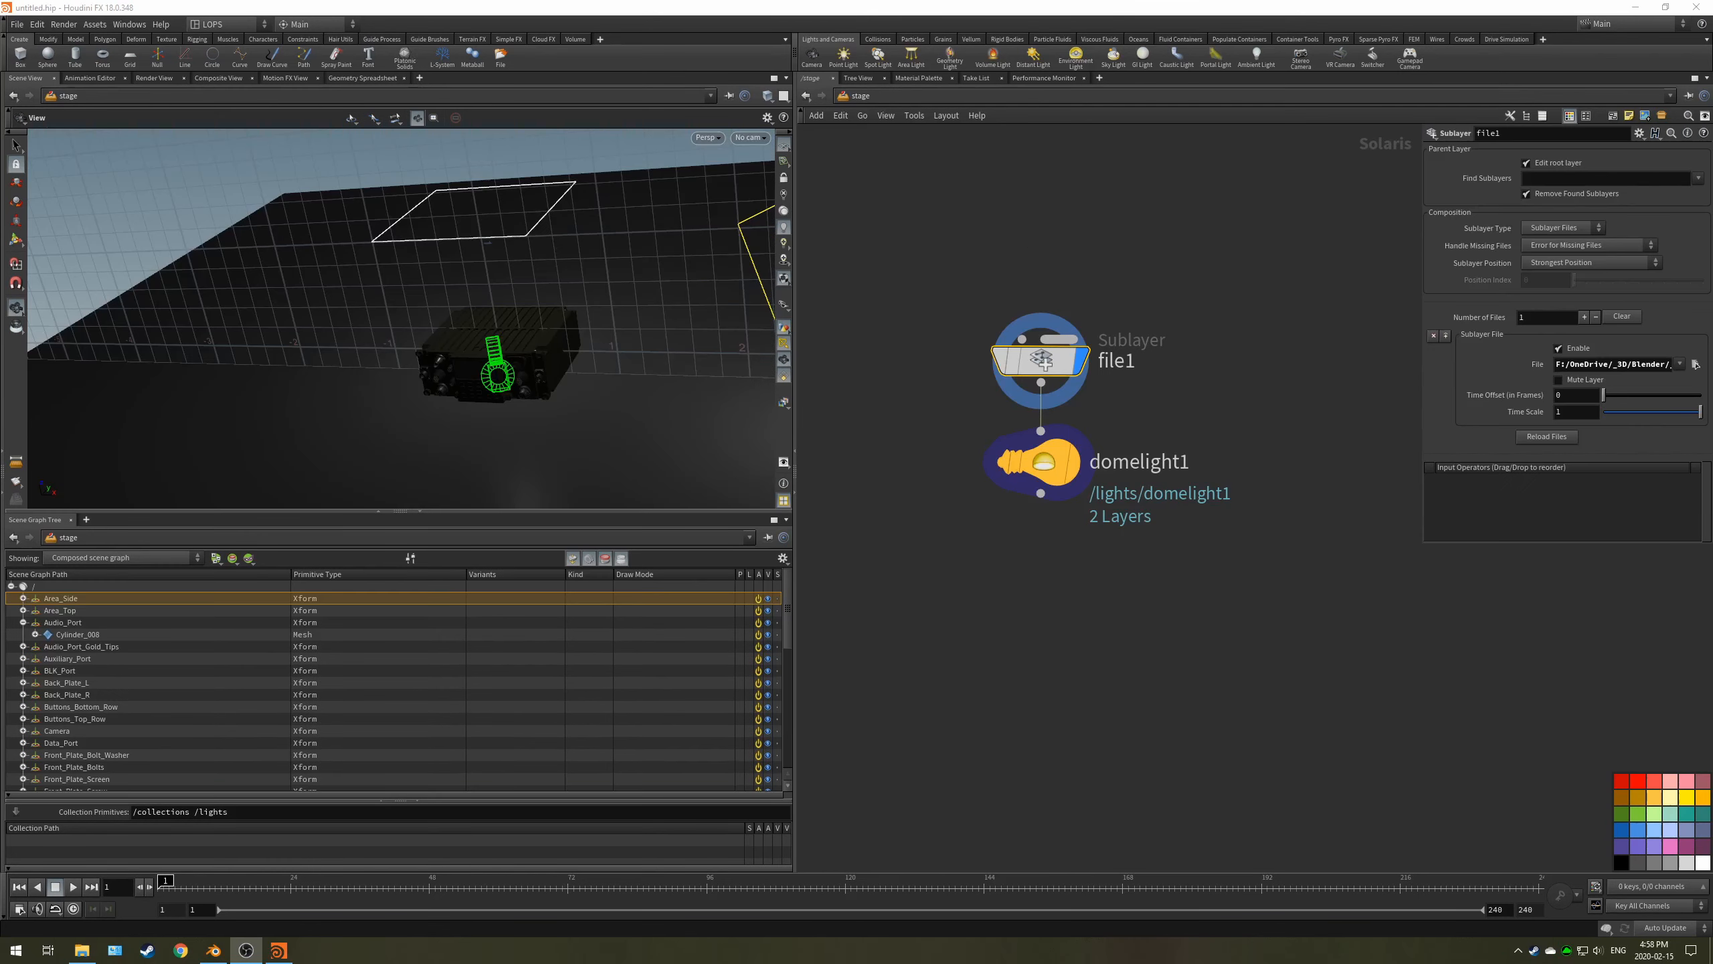
pyautogui.moveTo(616, 319); pyautogui.dragTo(465, 324)
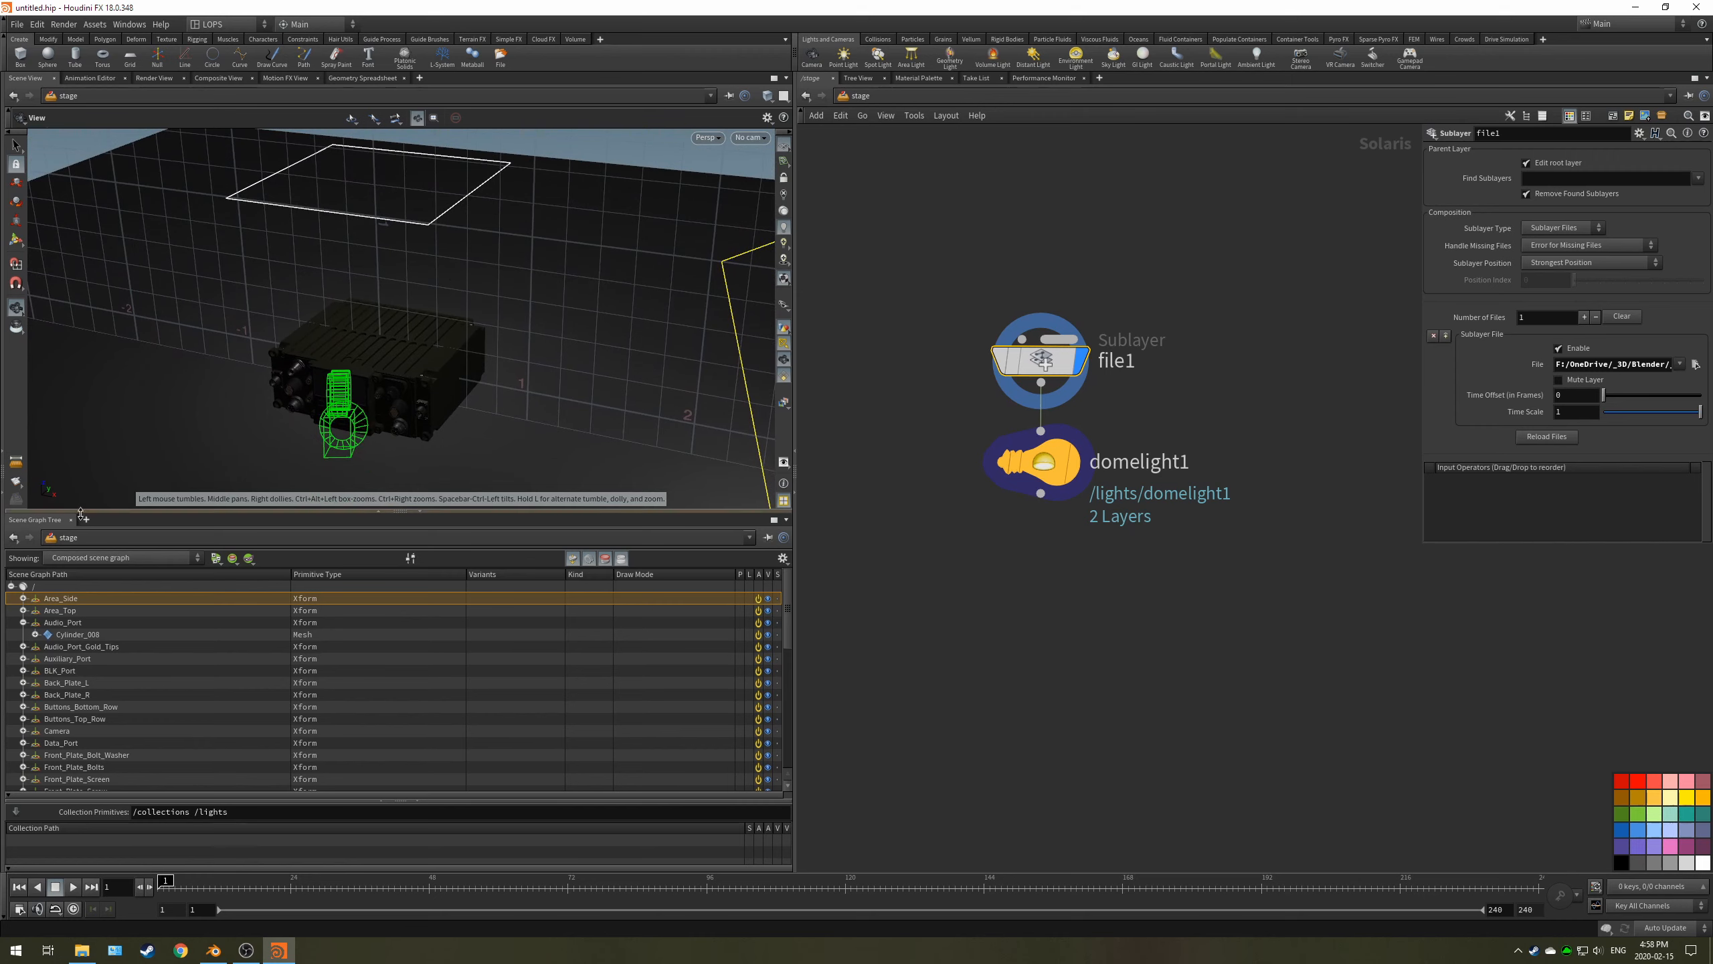
# - Expand Area_Side in the scene graph and examine its imported area light in the scene
pyautogui.scroll(-9, 76, 608)
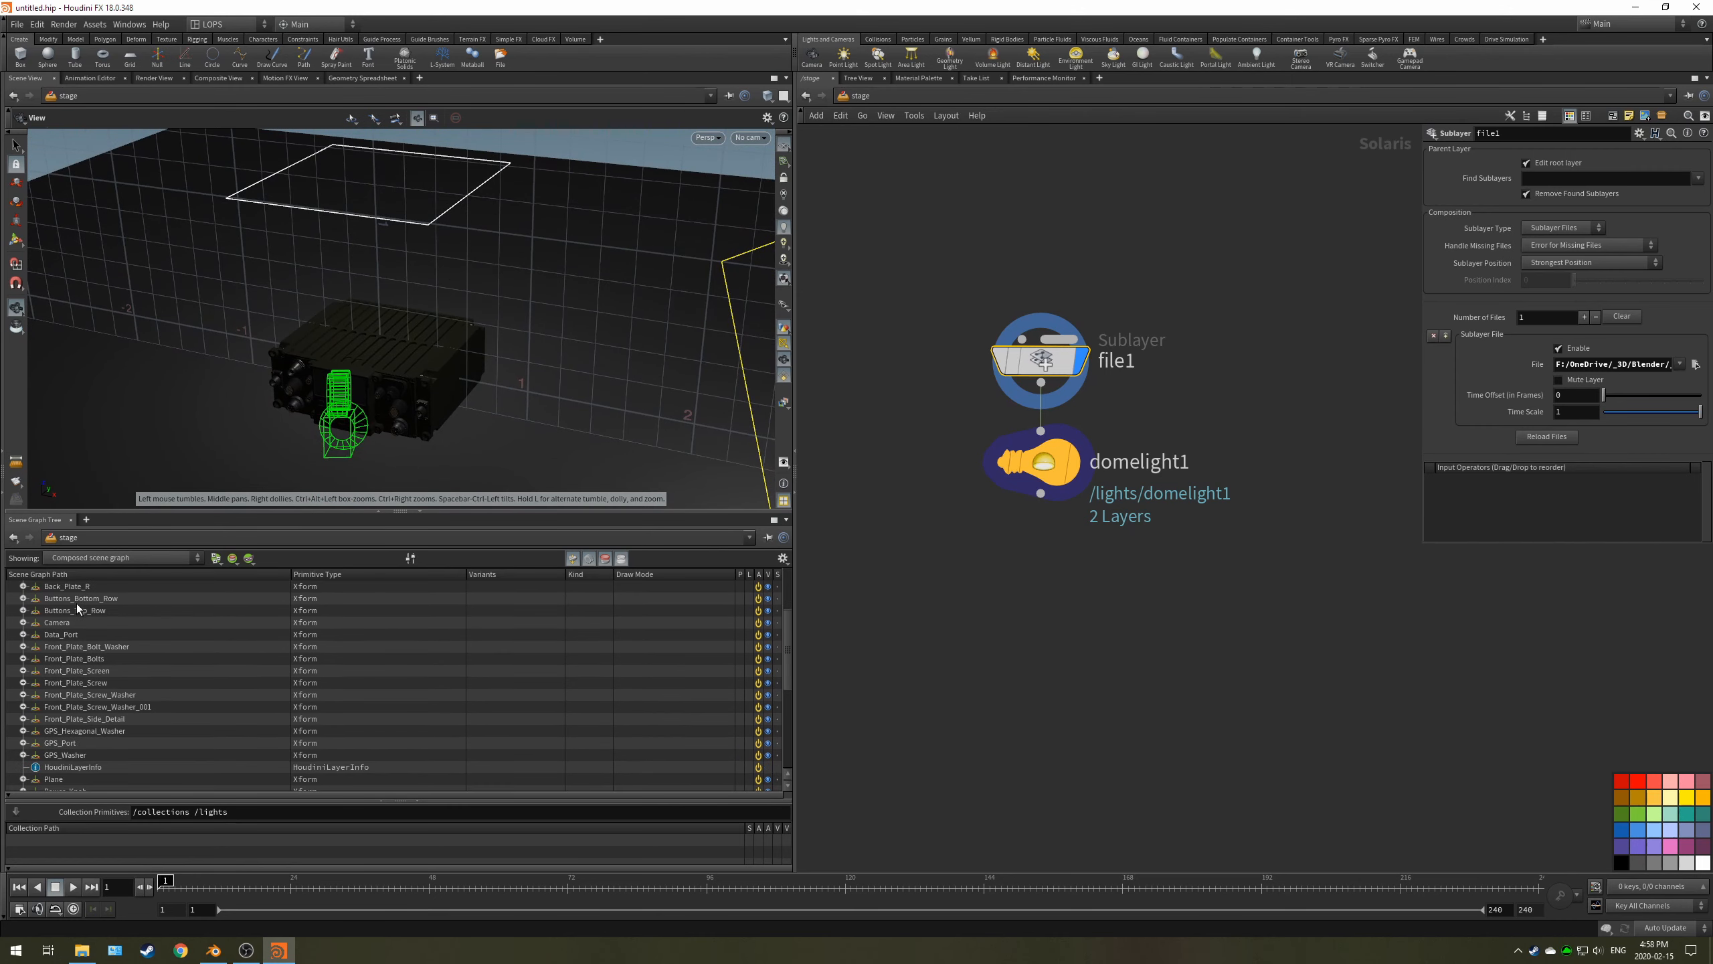
pyautogui.scroll(10, 131, 680)
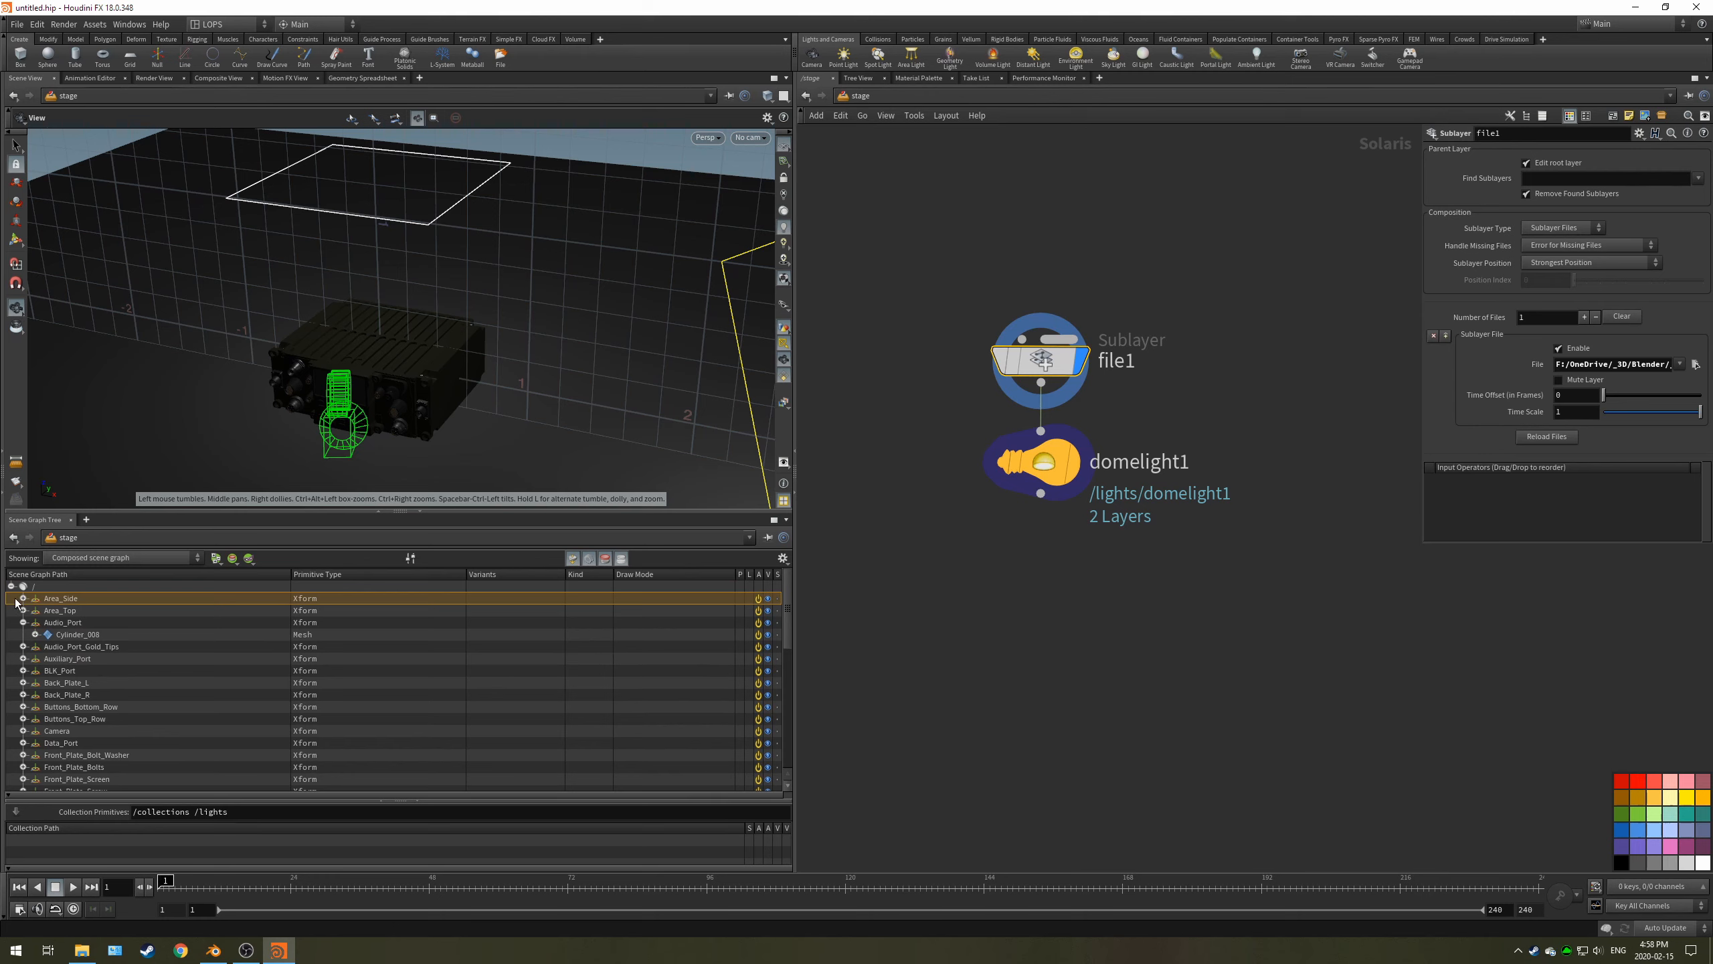
pyautogui.click(22, 598)
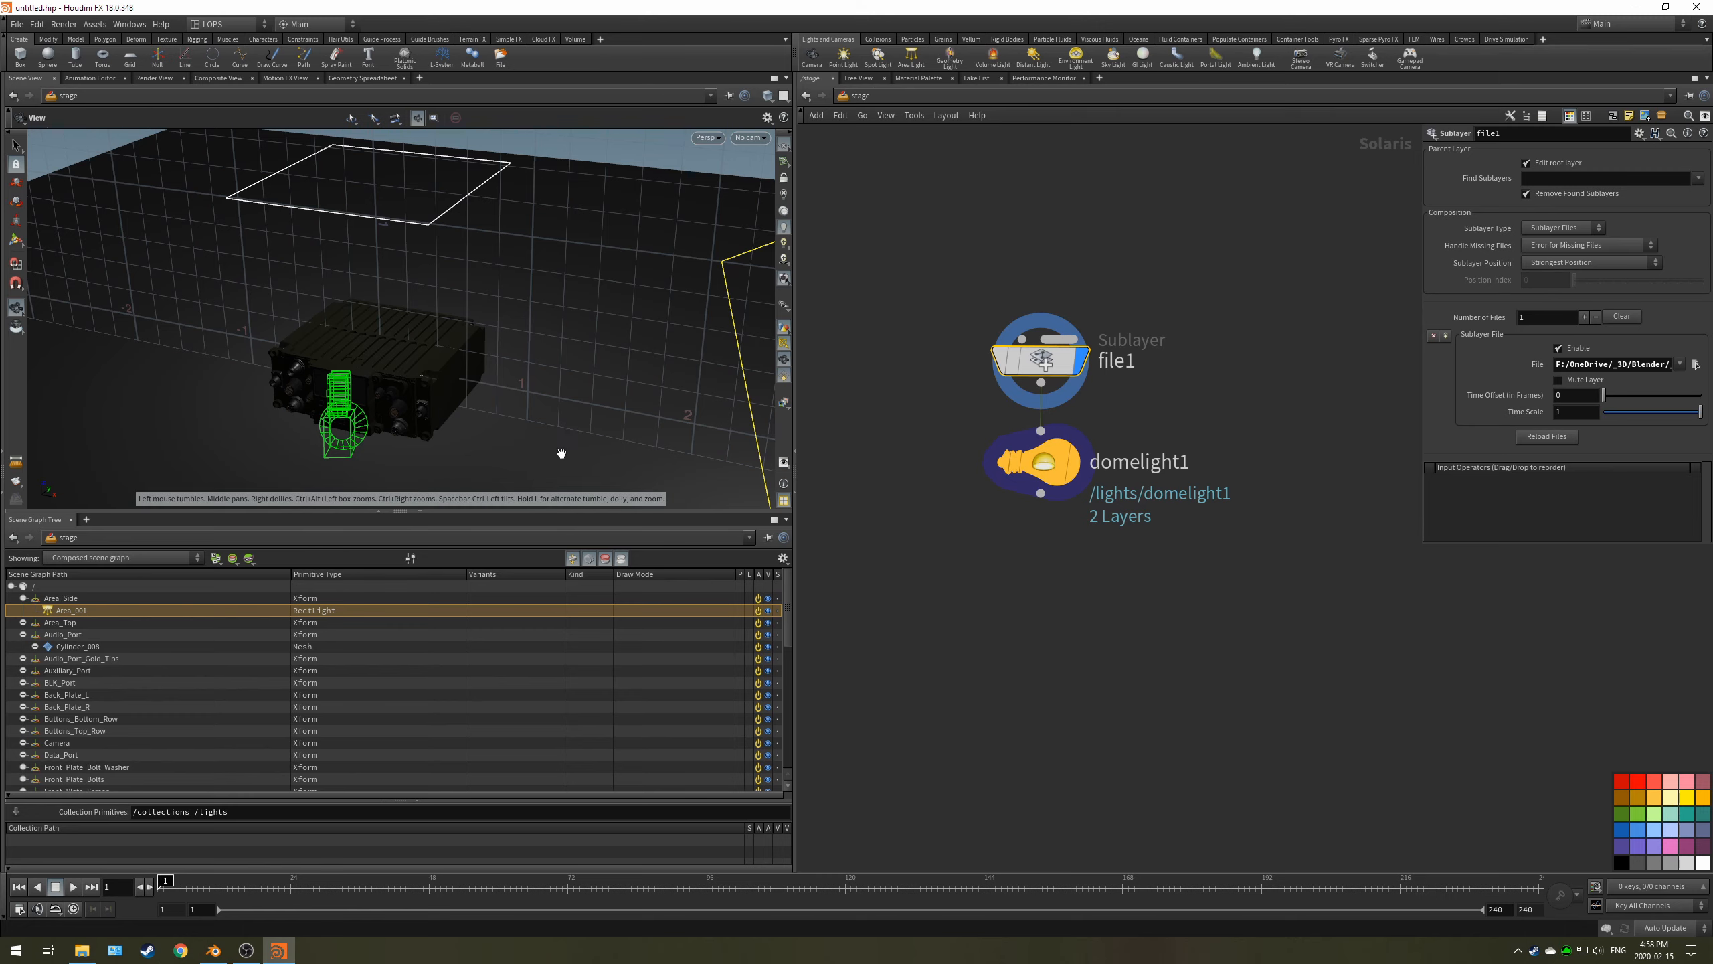
pyautogui.moveTo(562, 451); pyautogui.dragTo(559, 297, button='right')
pyautogui.moveTo(526, 353); pyautogui.dragTo(554, 330, button='middle')
pyautogui.moveTo(554, 351); pyautogui.dragTo(553, 311, button='right')
pyautogui.moveTo(554, 310); pyautogui.dragTo(506, 343)
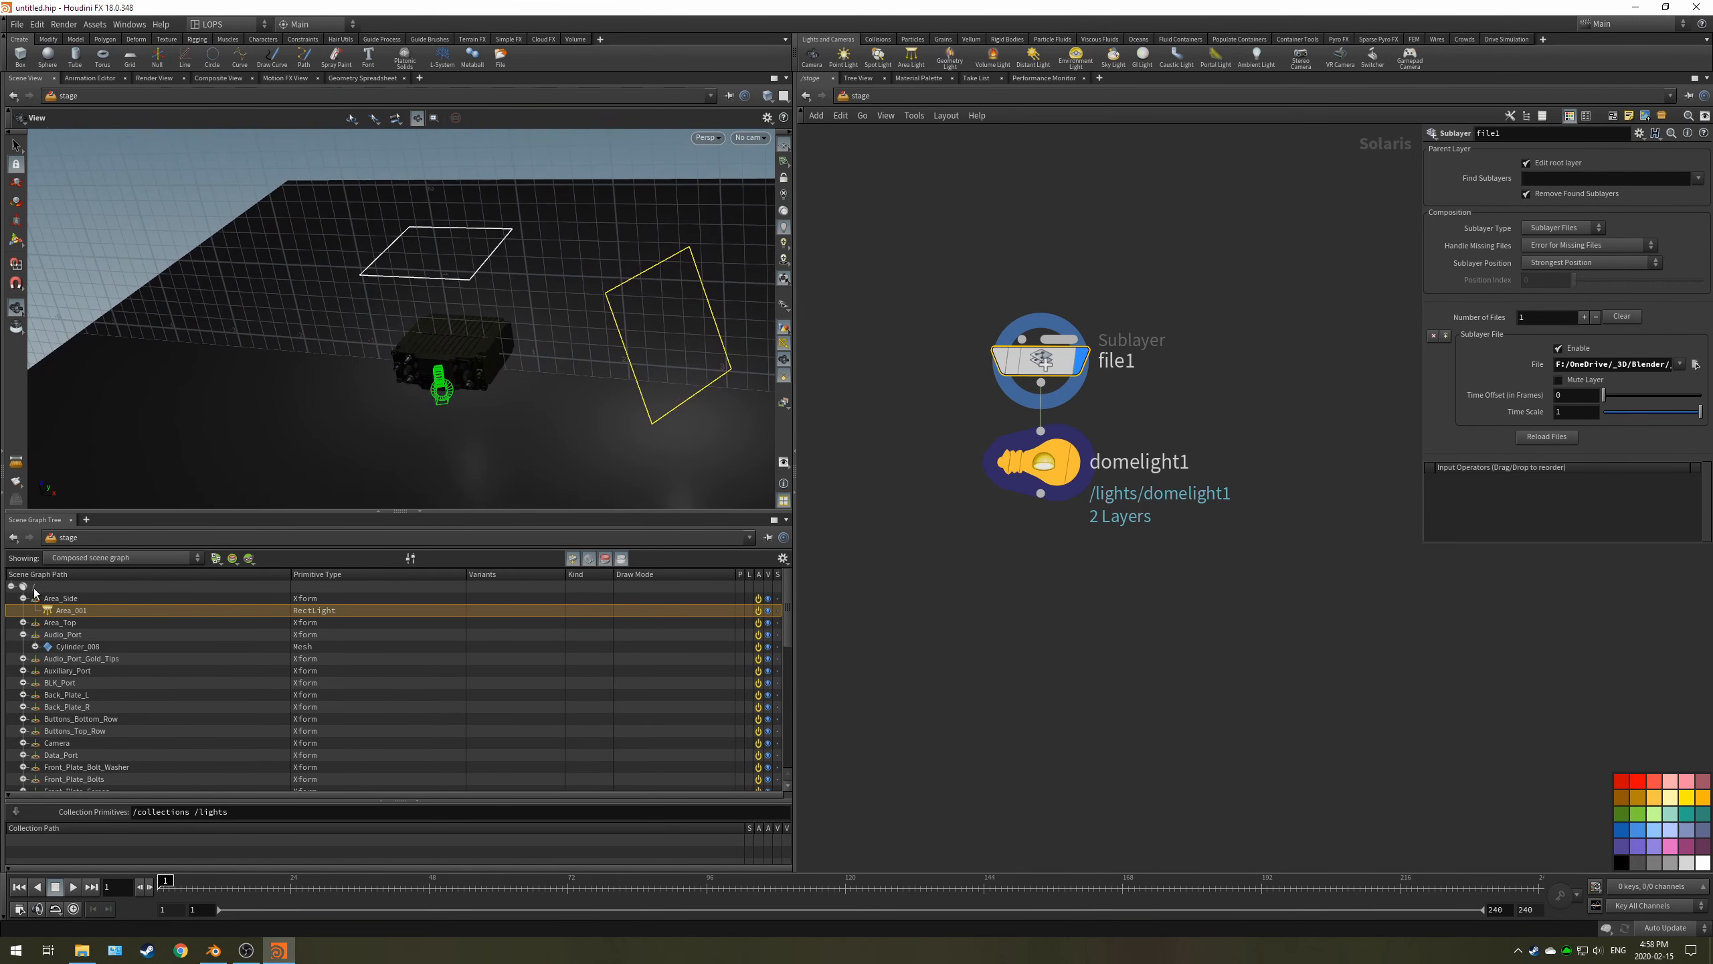
# - Collapse Area_Side, select Audio_Port and its Cylinder_008 mesh, and examine the port's geometry up close with wireframe shading toggled
pyautogui.click(22, 598)
pyautogui.click(72, 624)
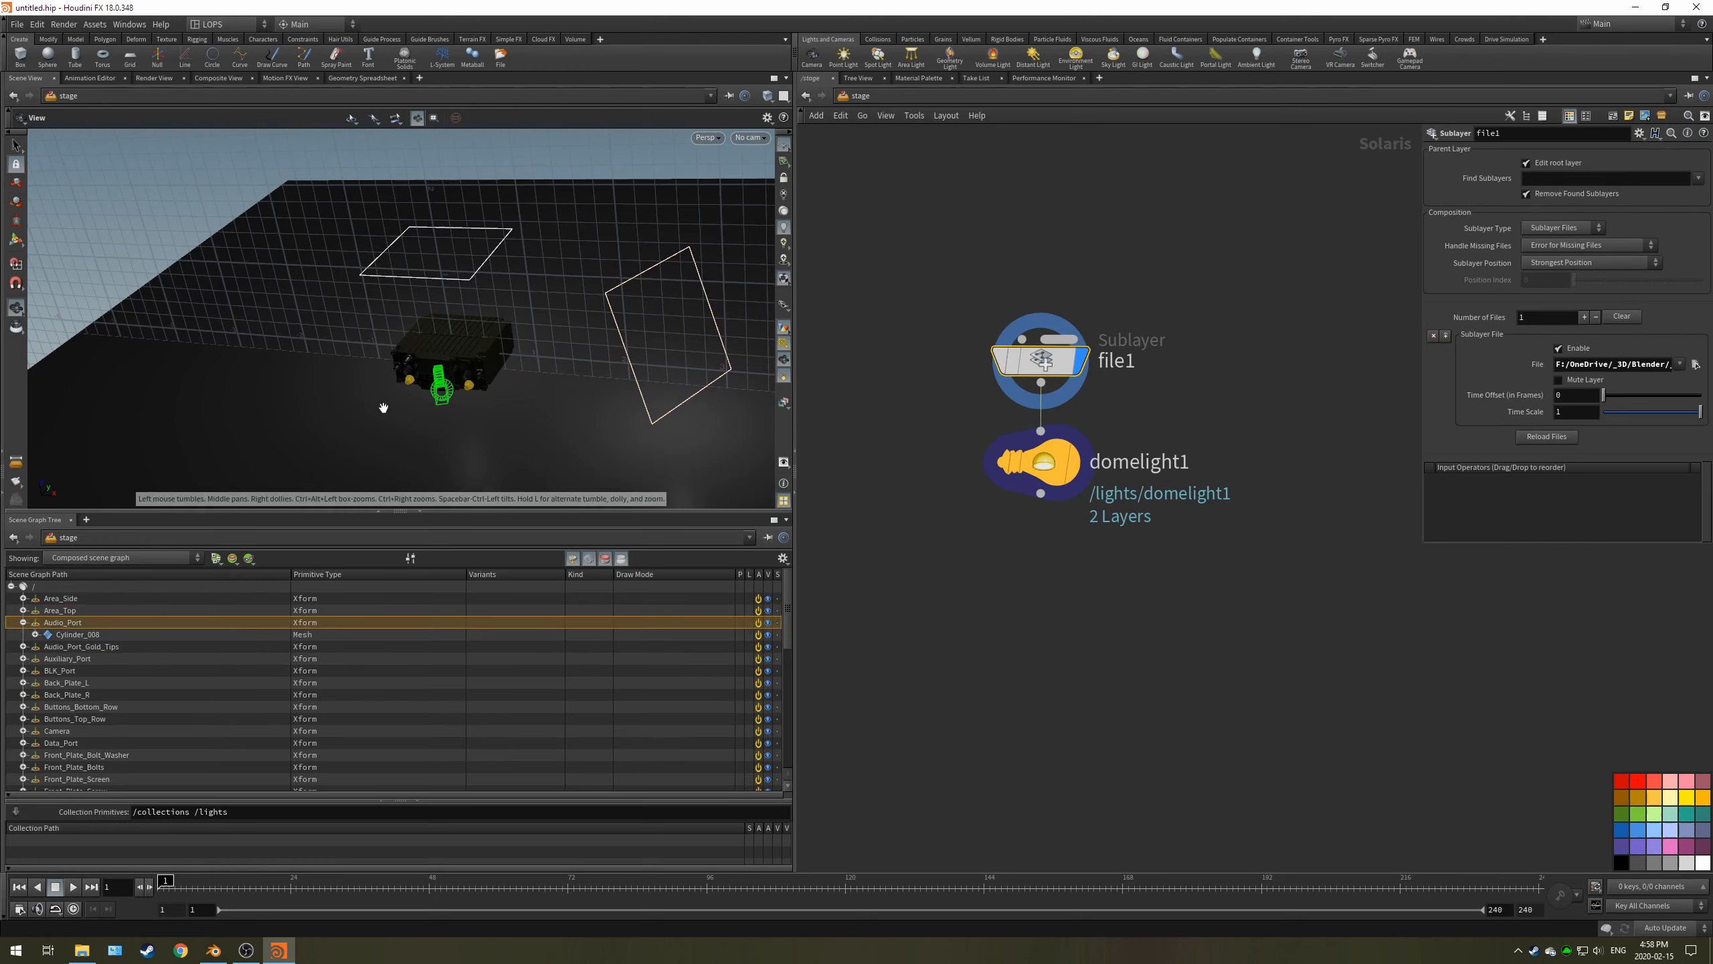
pyautogui.scroll(5, 465, 375)
pyautogui.scroll(10, 458, 376)
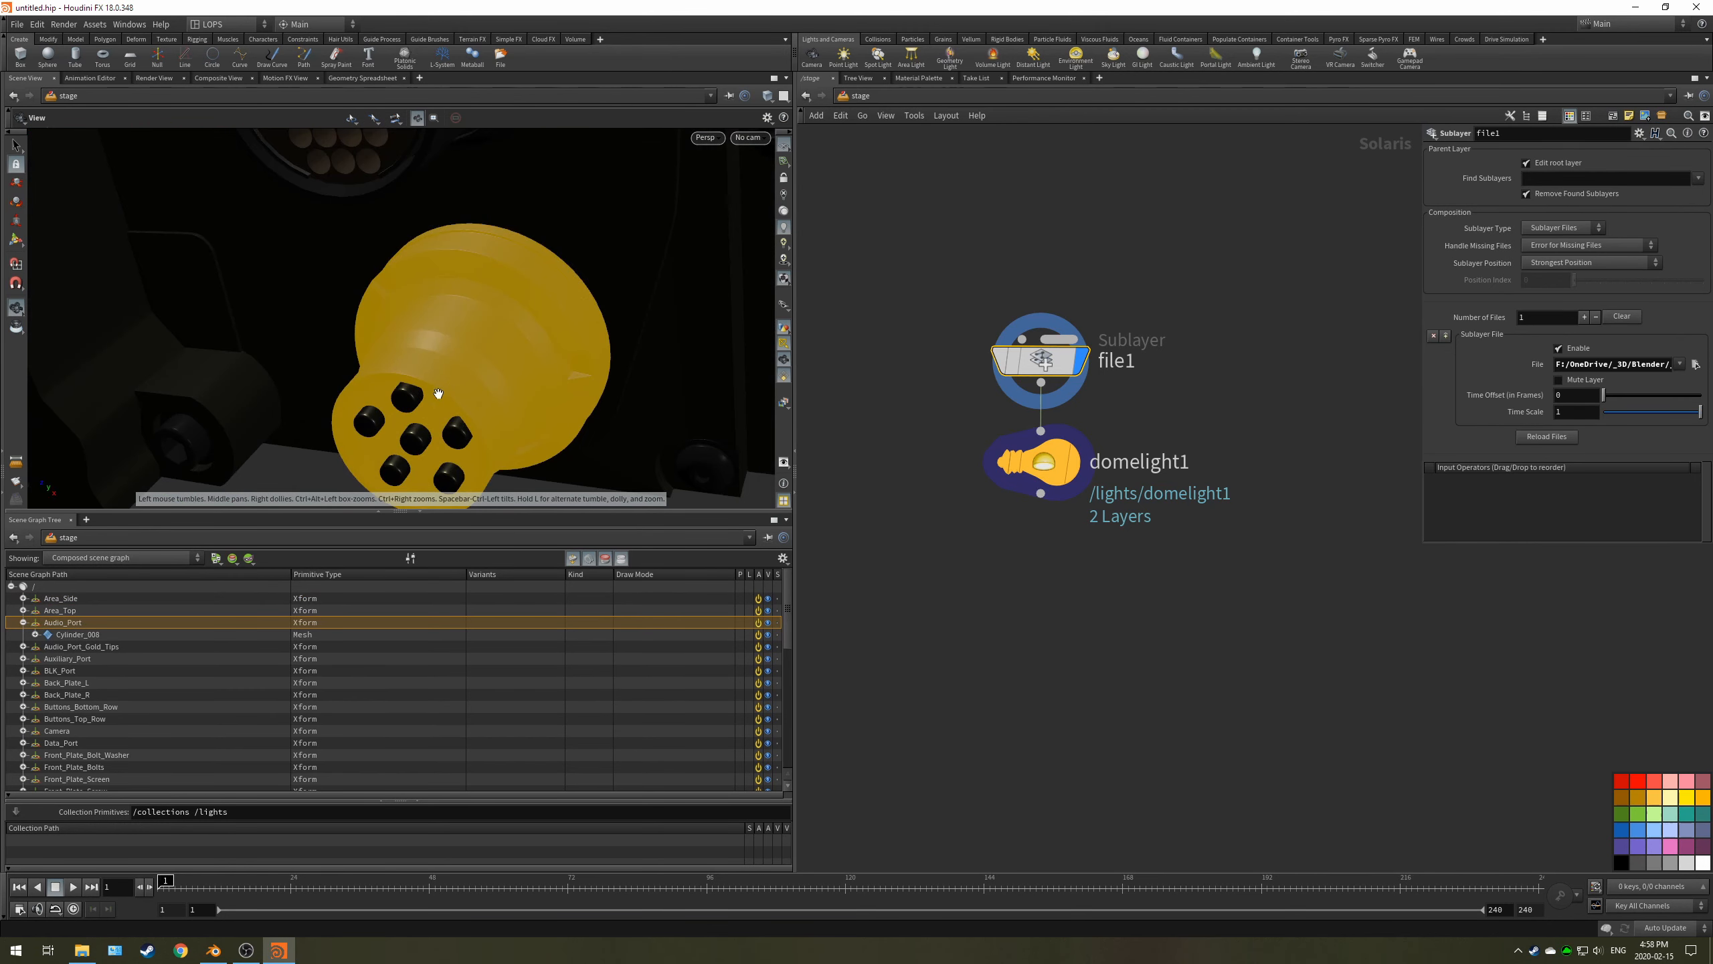
pyautogui.click(73, 638)
pyautogui.scroll(-5, 467, 369)
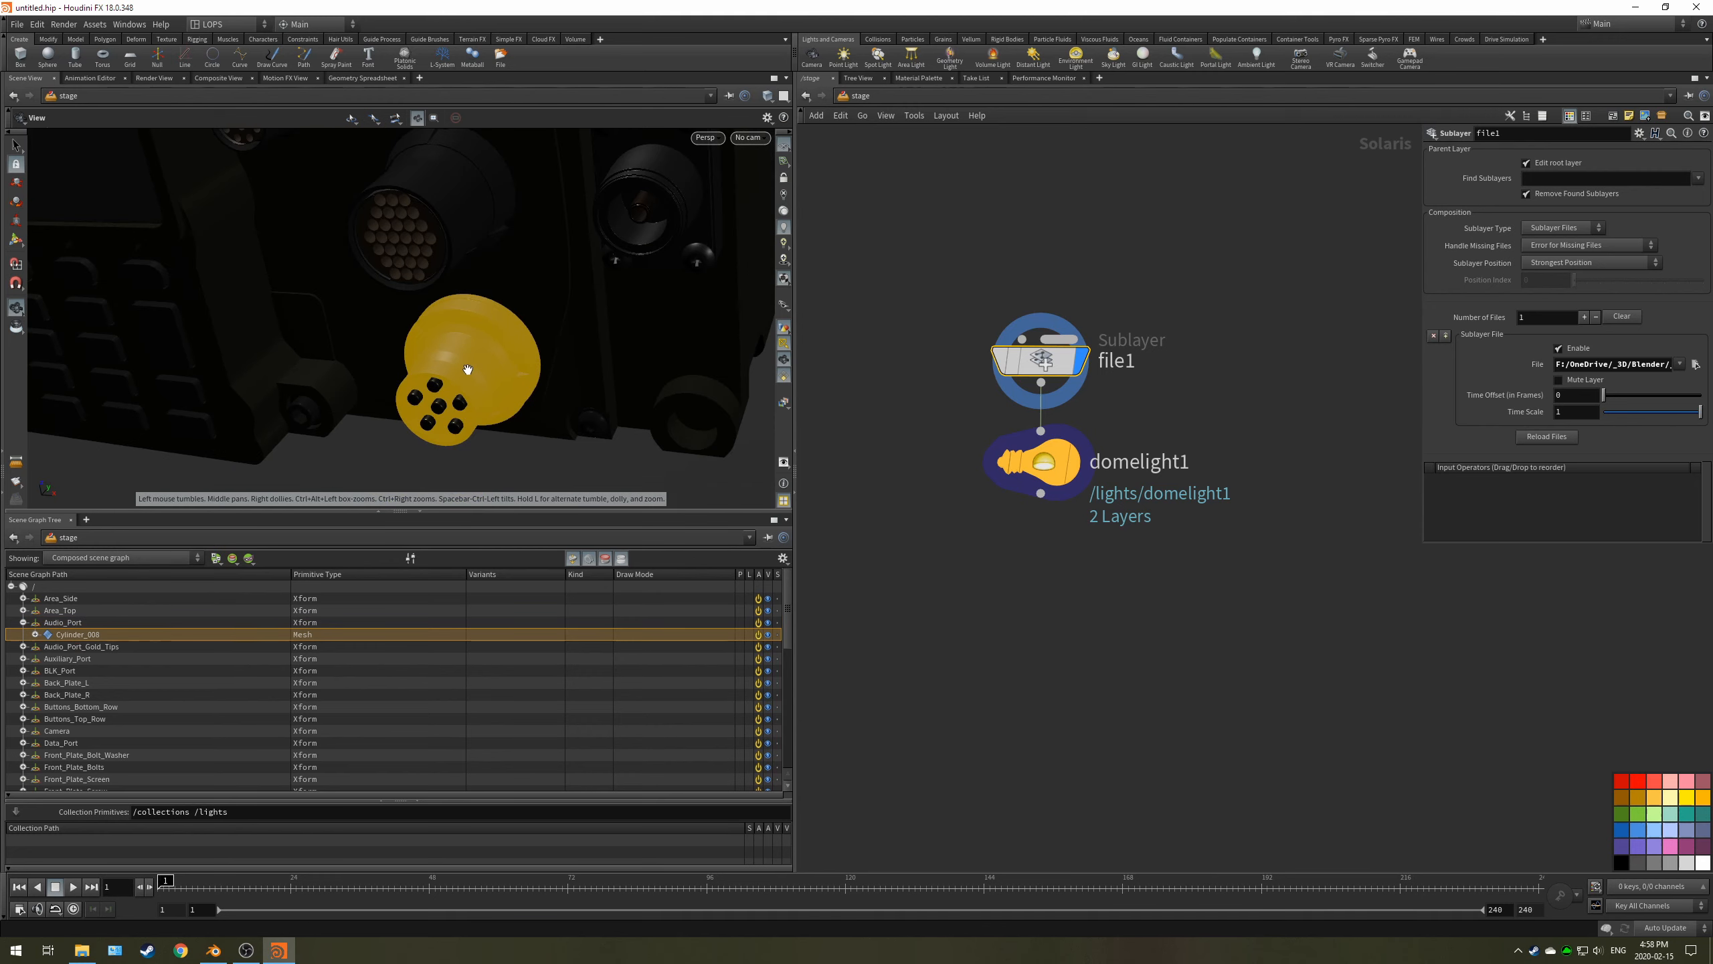
pyautogui.hotkey('shift', 'w')
pyautogui.hotkey('shift', 'w')
# - Select BLK_Port, Buttons_Bottom_Row and Data_Port in the scene graph to examine where these parts sit on the radio
pyautogui.click(61, 672)
pyautogui.scroll(-10, 370, 317)
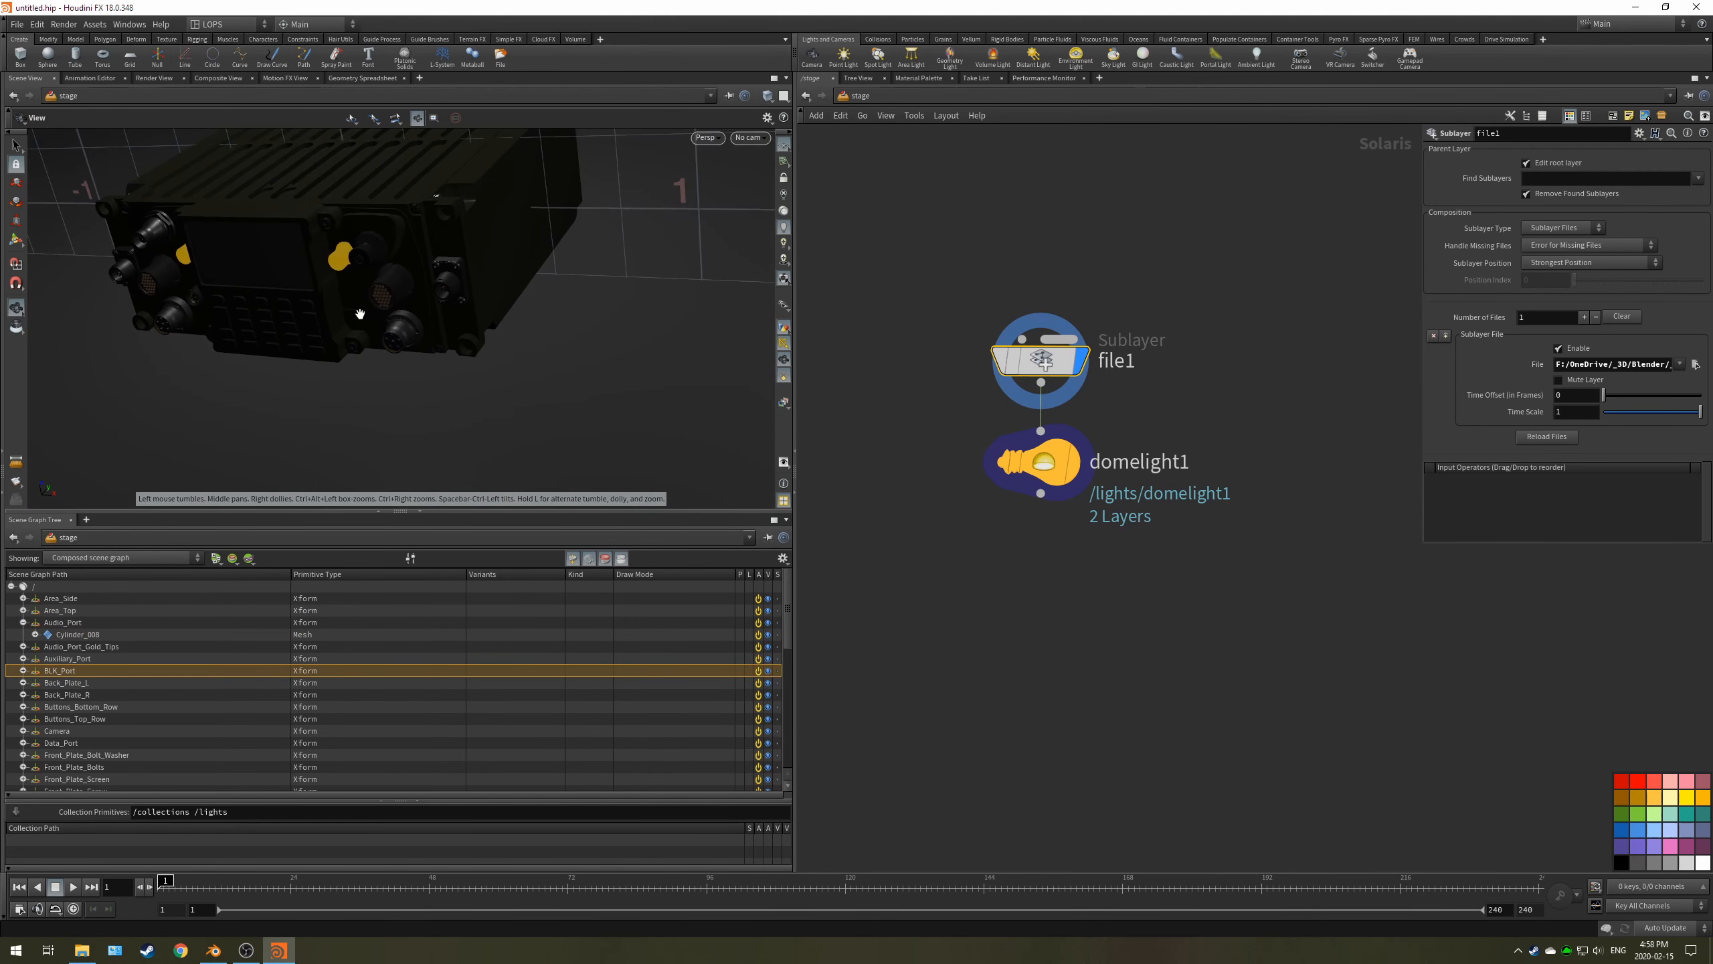
pyautogui.moveTo(358, 324); pyautogui.dragTo(418, 411, button='middle')
pyautogui.click(91, 708)
pyautogui.click(61, 743)
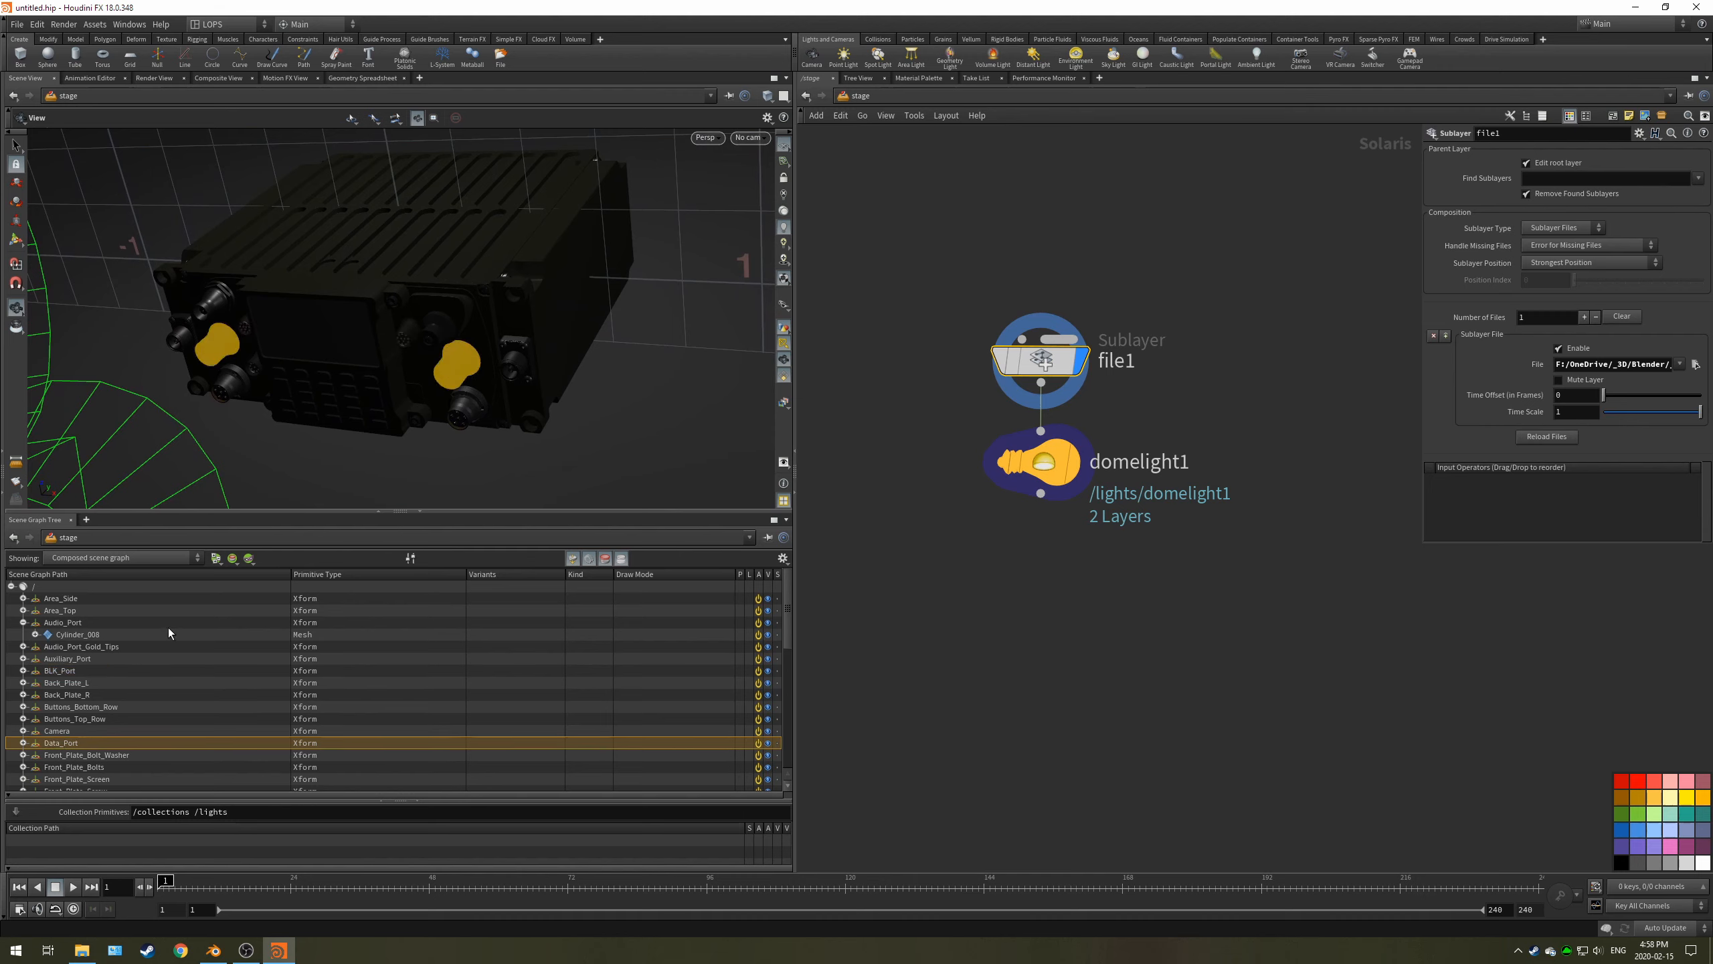
pyautogui.moveTo(338, 378); pyautogui.dragTo(413, 386)
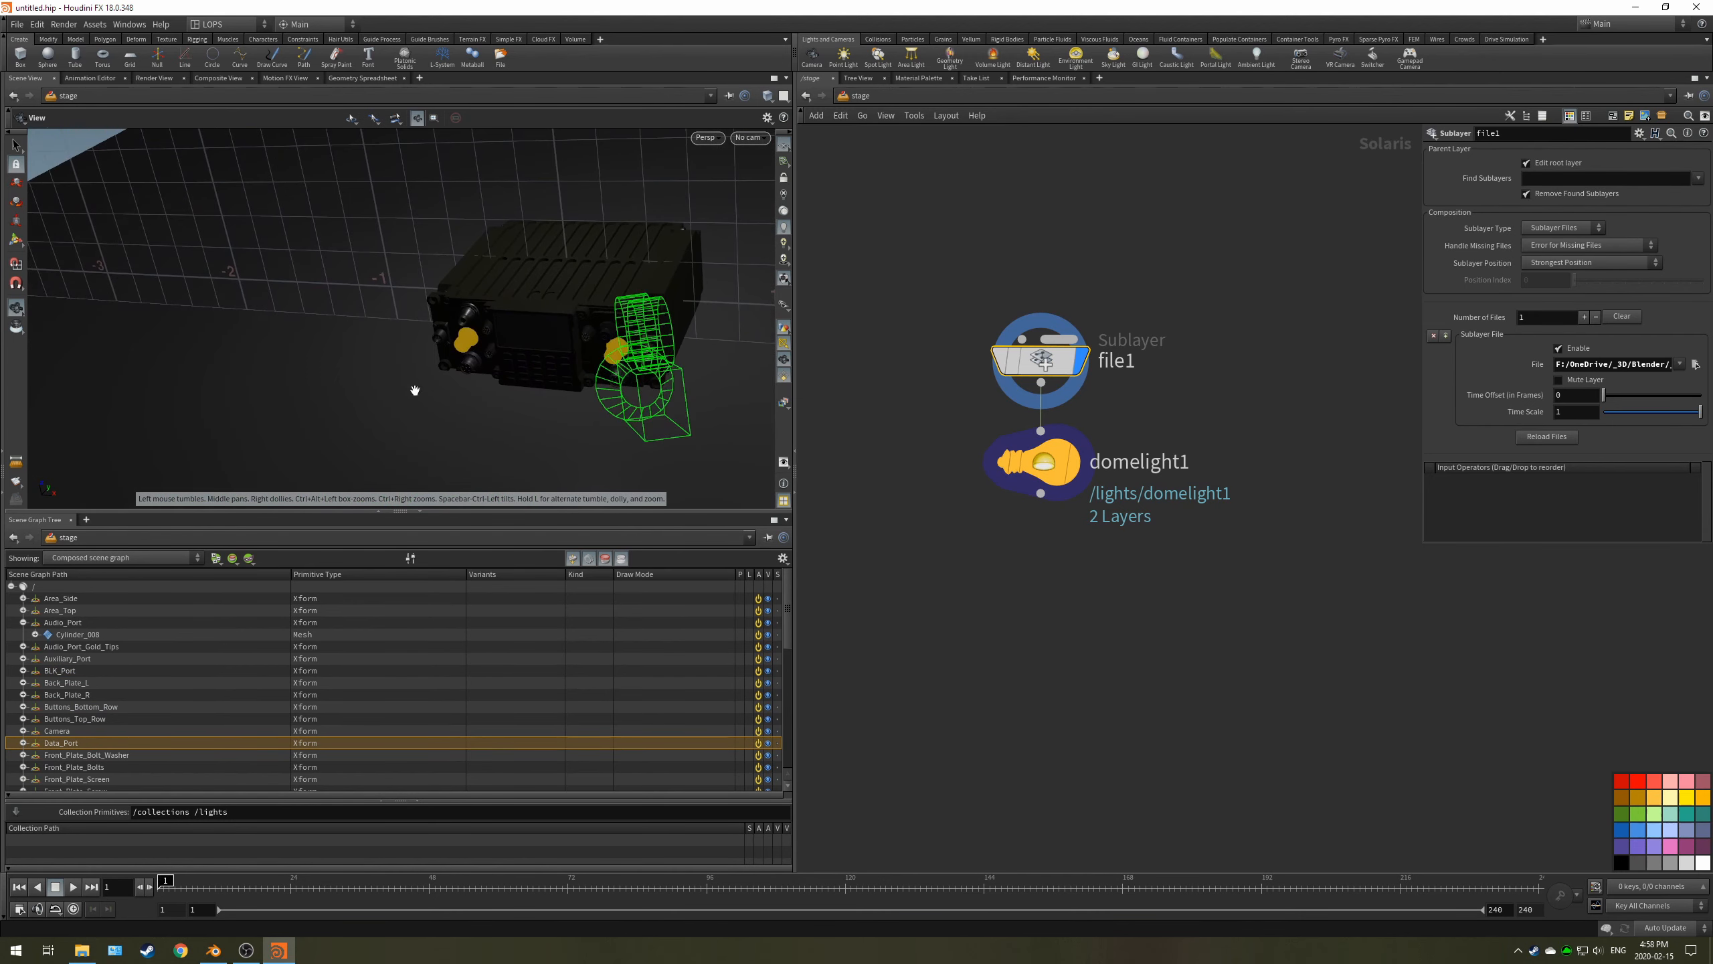
# - Expand _materials in the scene graph and examine the imported Army_Green and Black_Plastic_Gloss materials, including the latter's preview shader
pyautogui.scroll(-3, 105, 697)
pyautogui.scroll(-6, 105, 697)
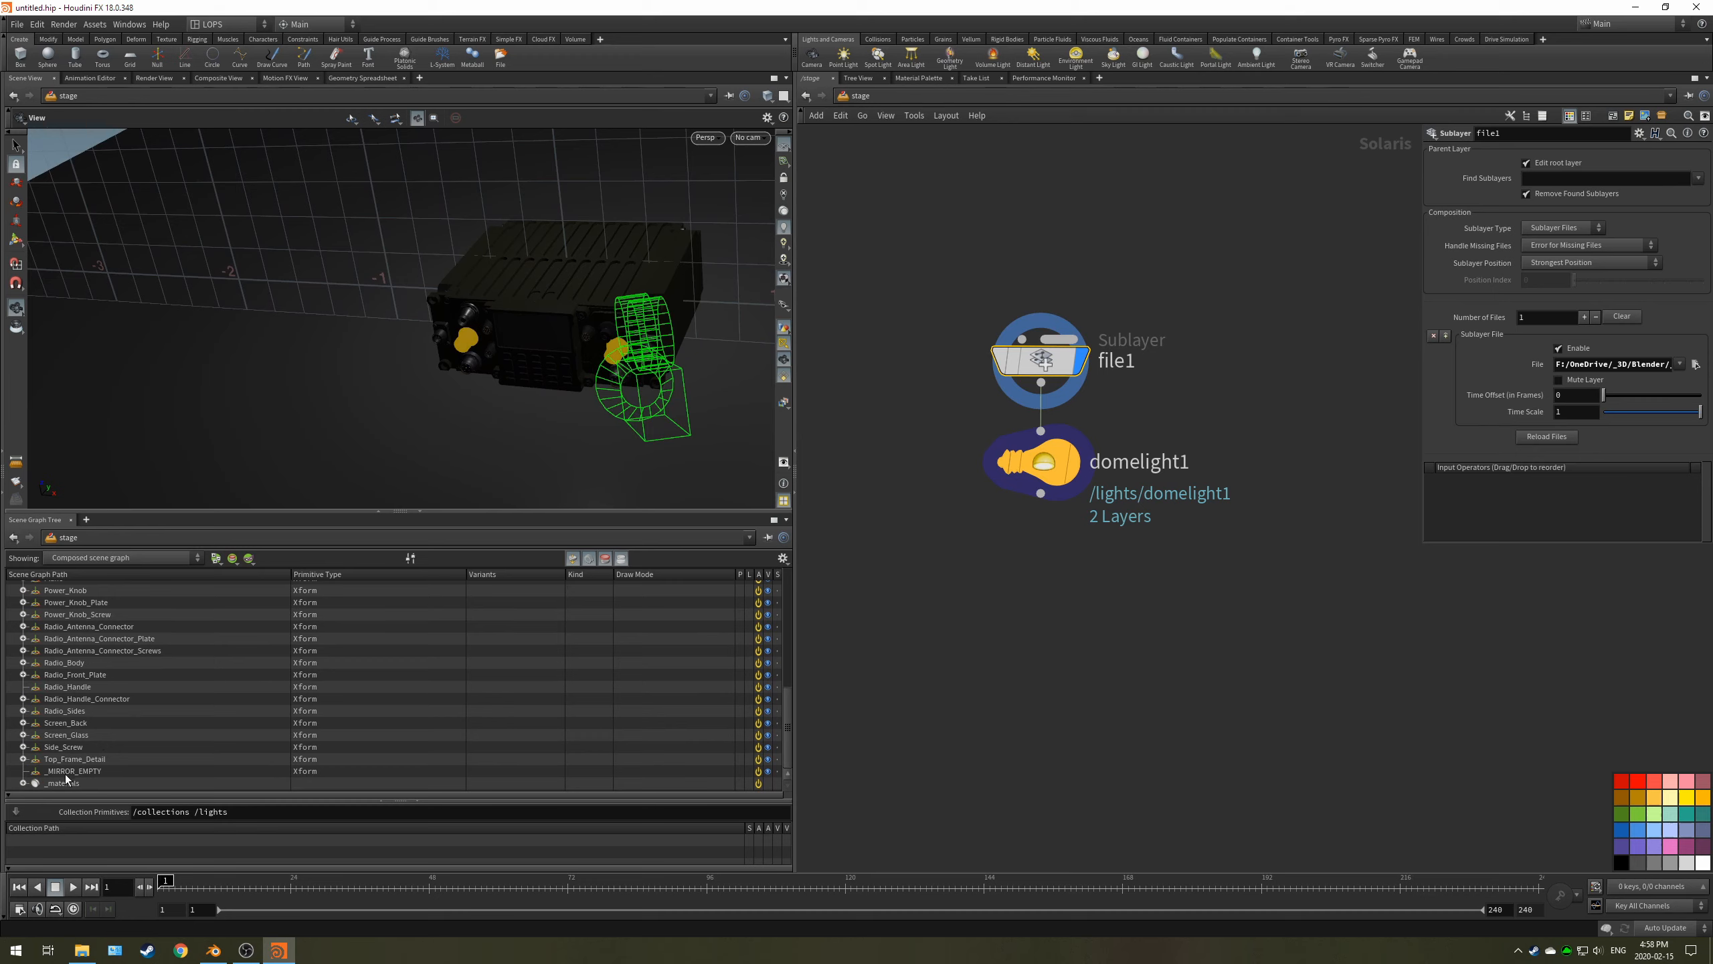
pyautogui.click(60, 784)
pyautogui.click(23, 783)
pyautogui.scroll(-4, 81, 729)
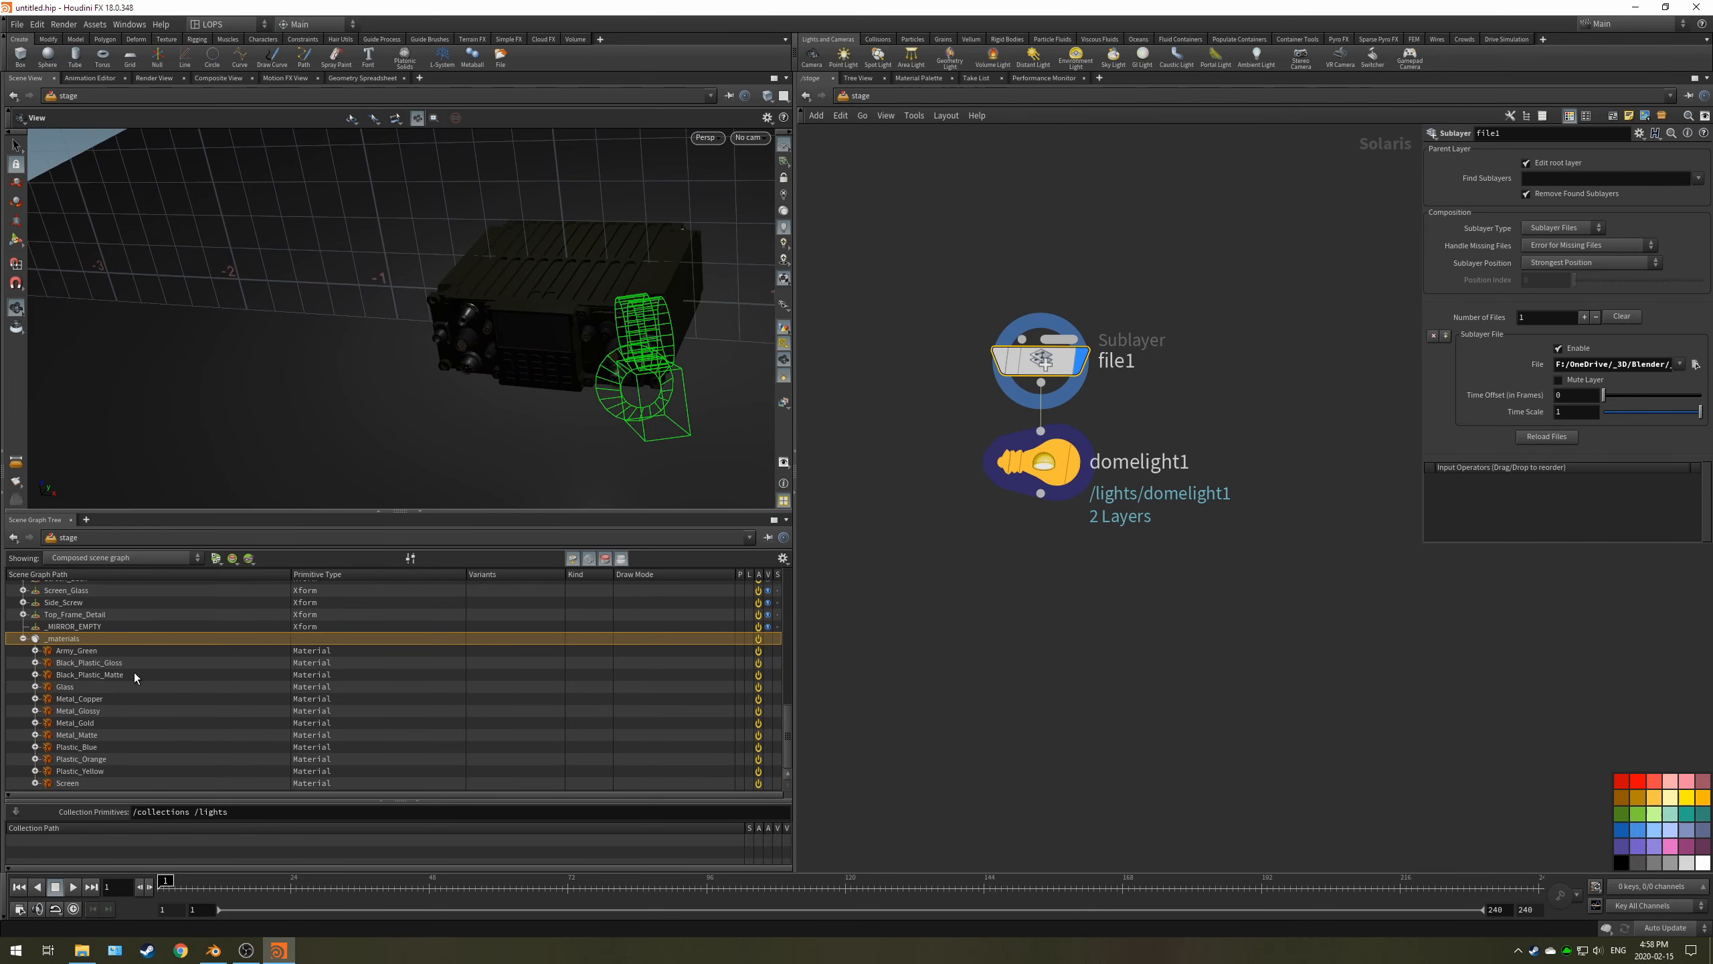
pyautogui.click(73, 652)
pyautogui.click(74, 662)
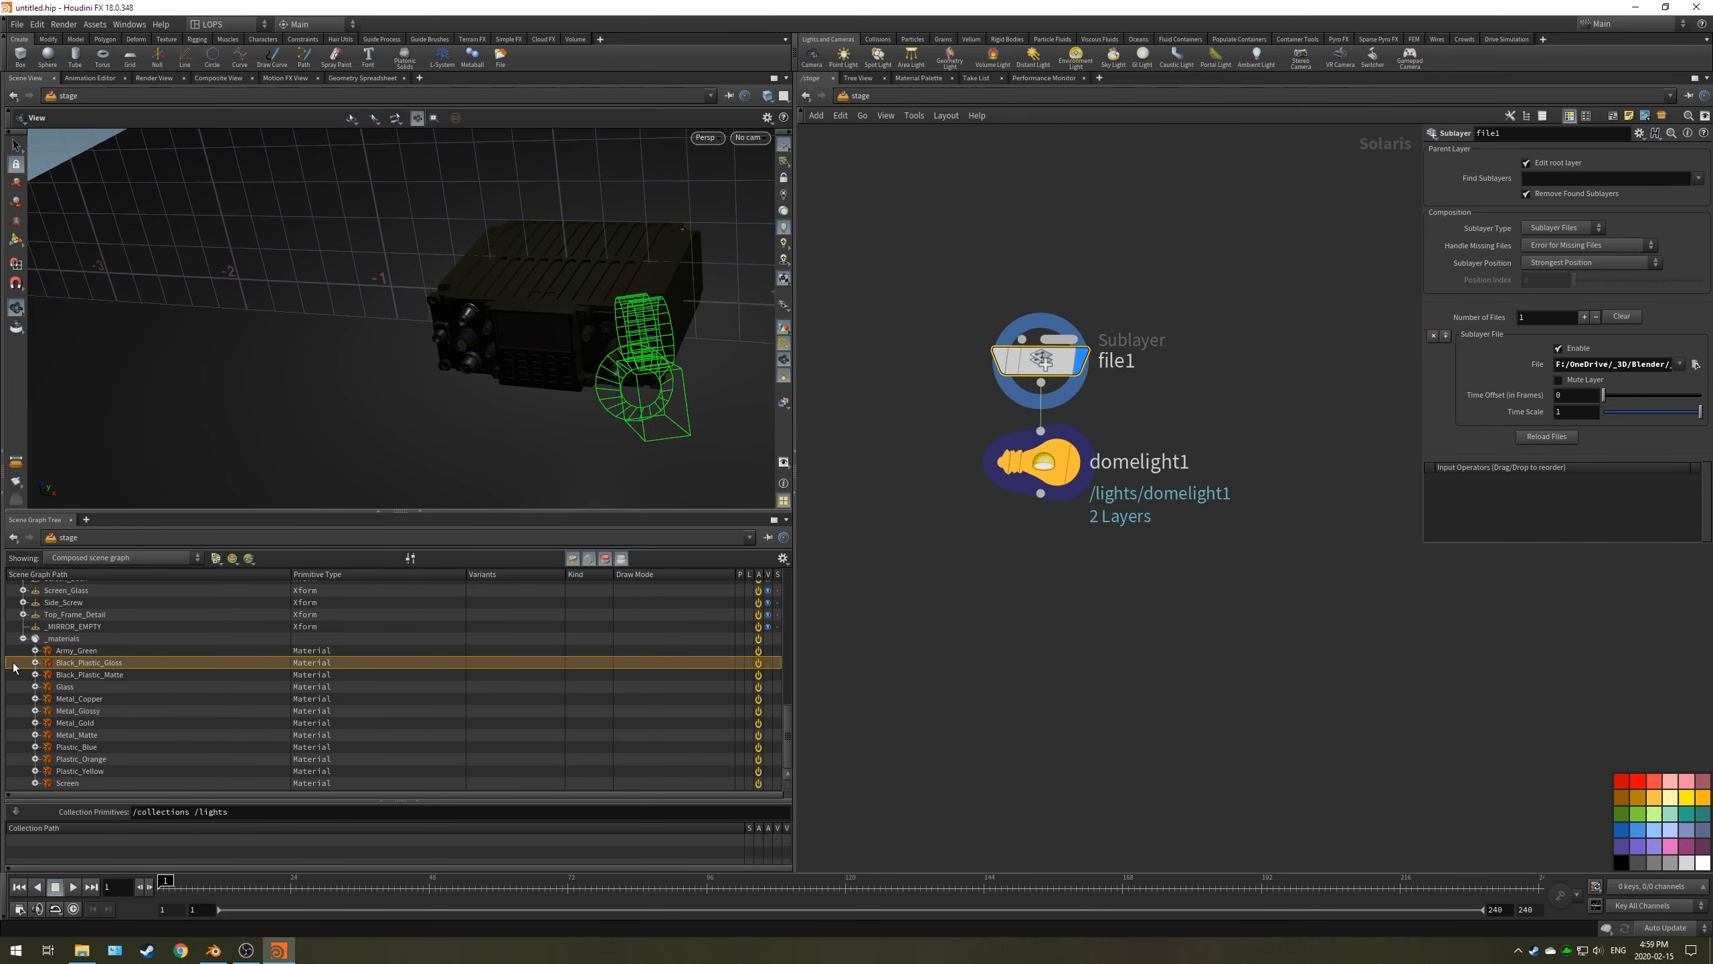
pyautogui.click(34, 663)
pyautogui.click(34, 676)
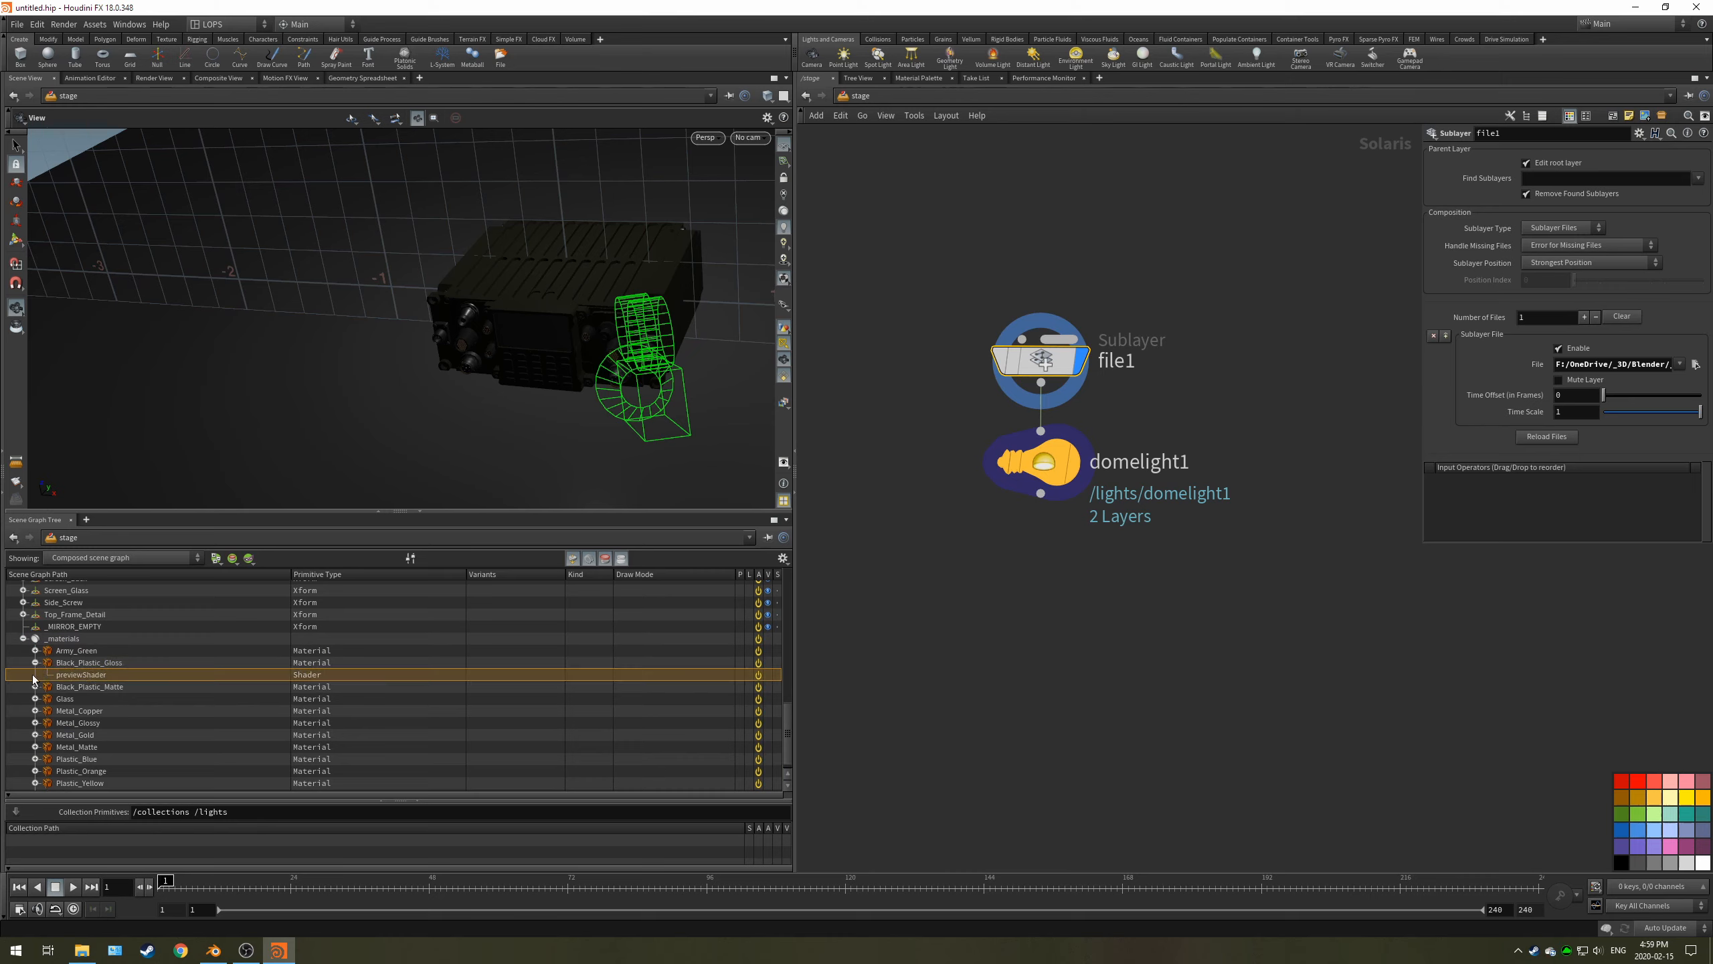
pyautogui.click(68, 653)
# - Add a Material Library node connected below domelight1
pyautogui.press('Tab')
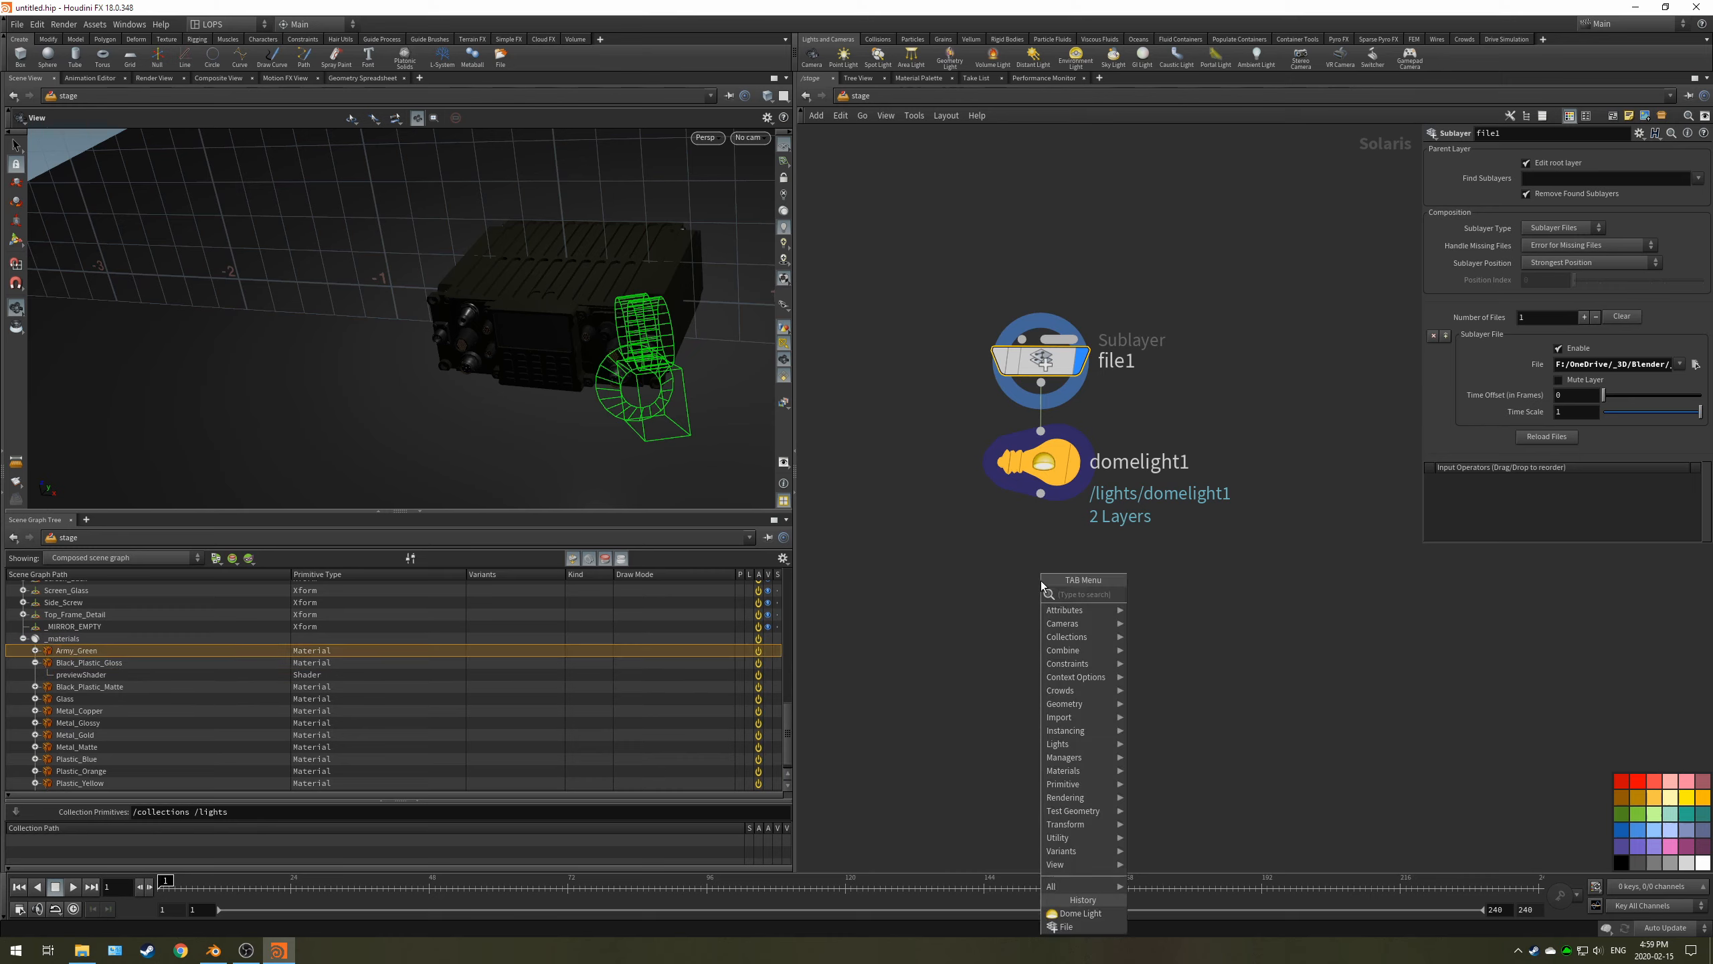
pyautogui.write('materi')
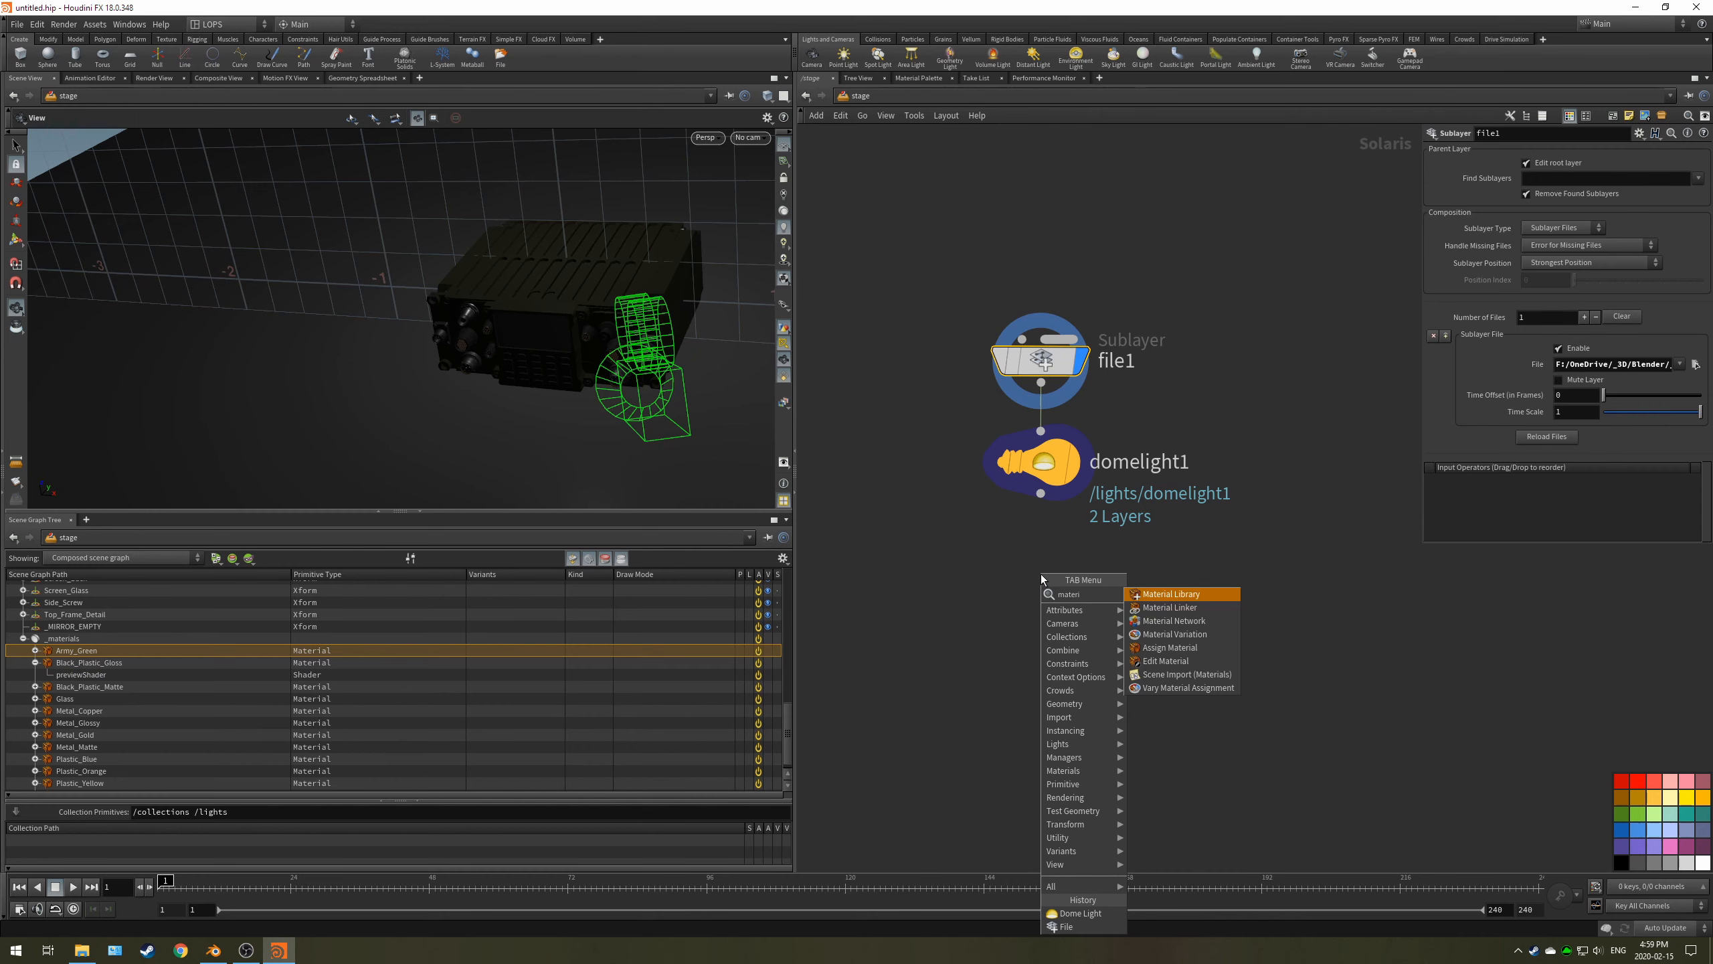
pyautogui.click(1175, 595)
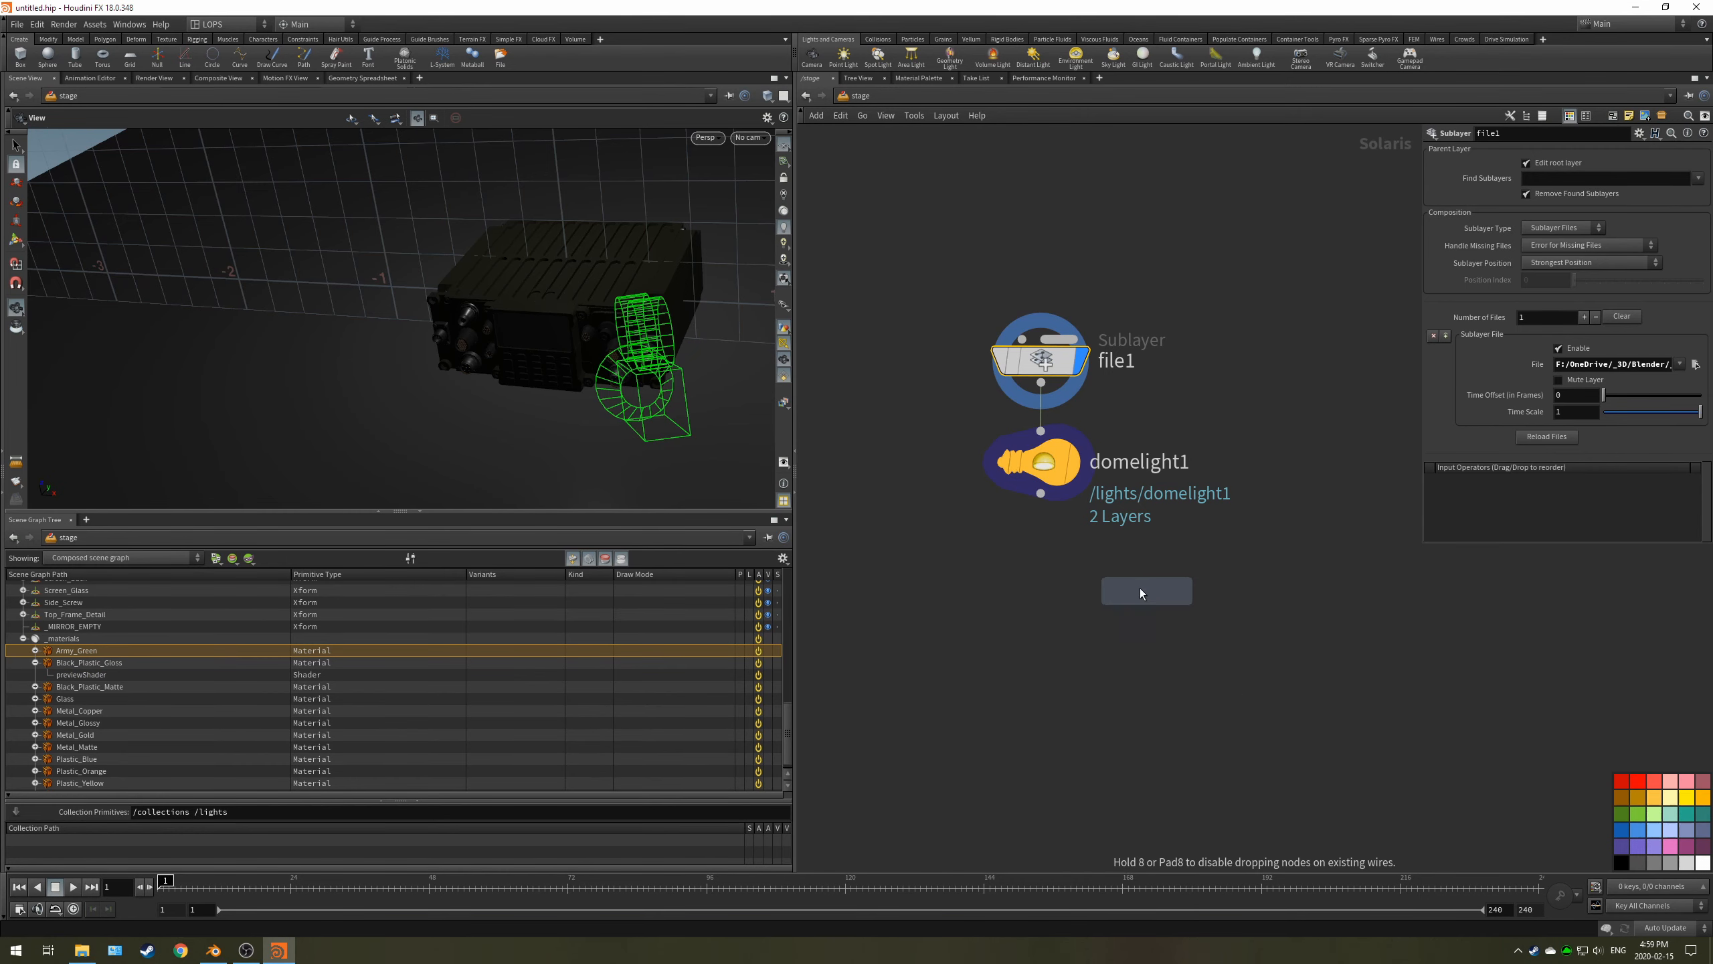
pyautogui.click(1039, 560)
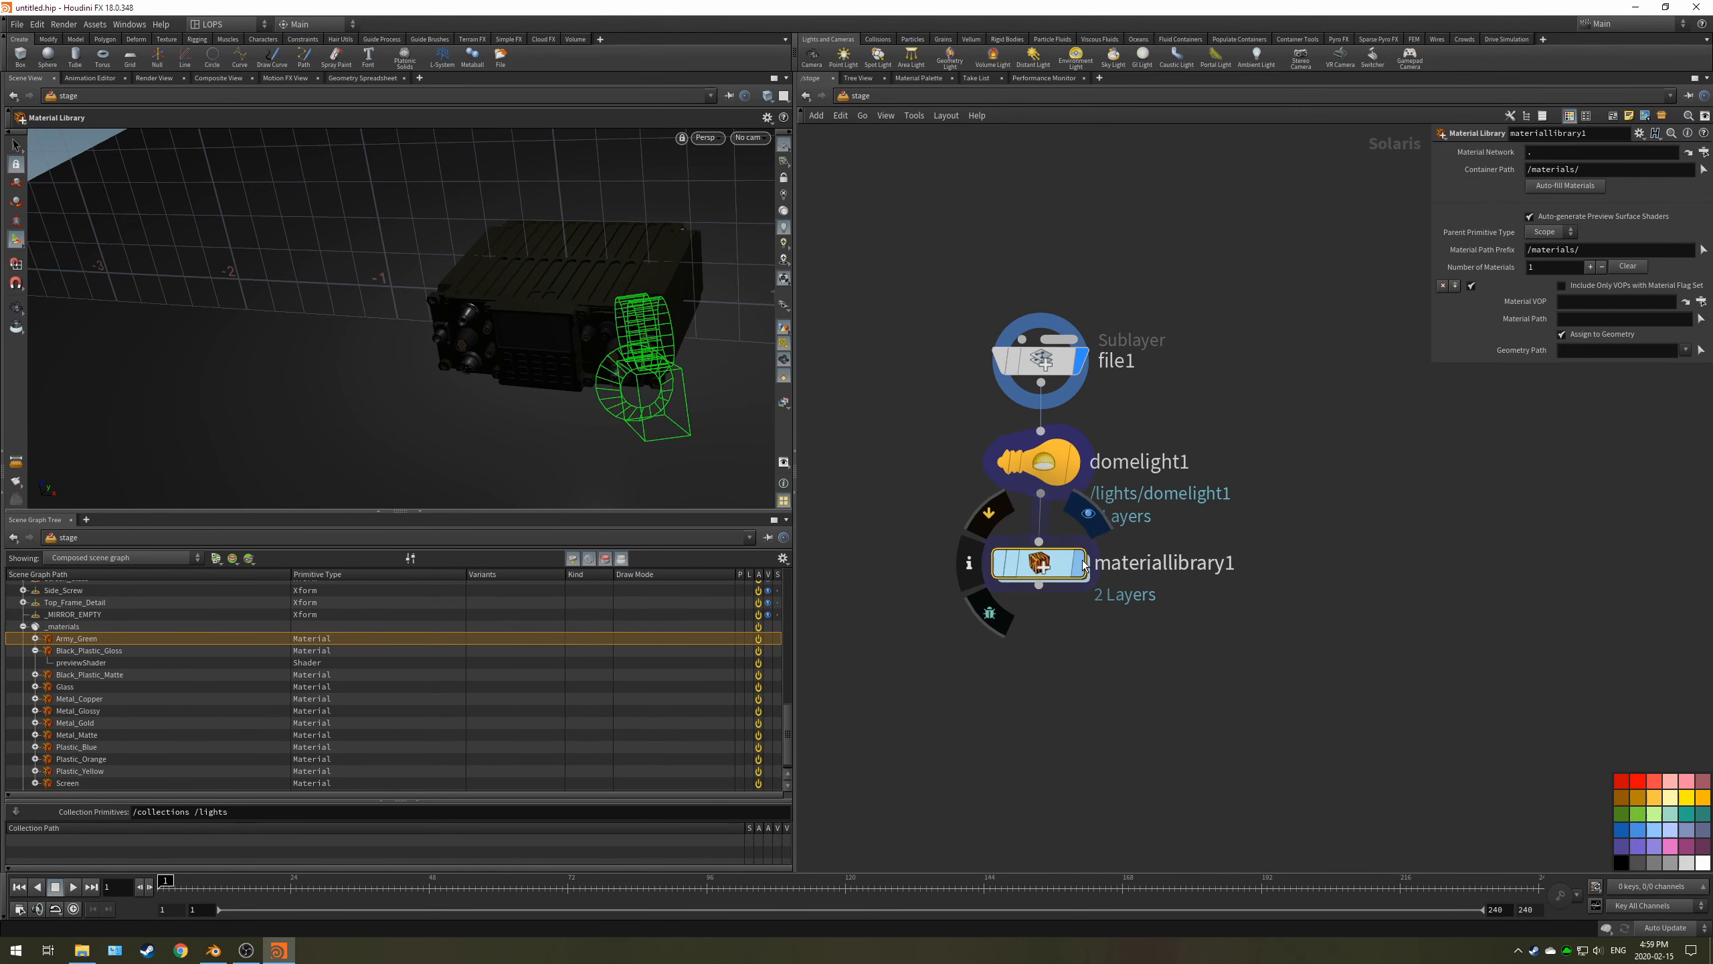
# - Enter the material library's network and place a Material Builder node in it
pyautogui.doubleClick(1038, 566)
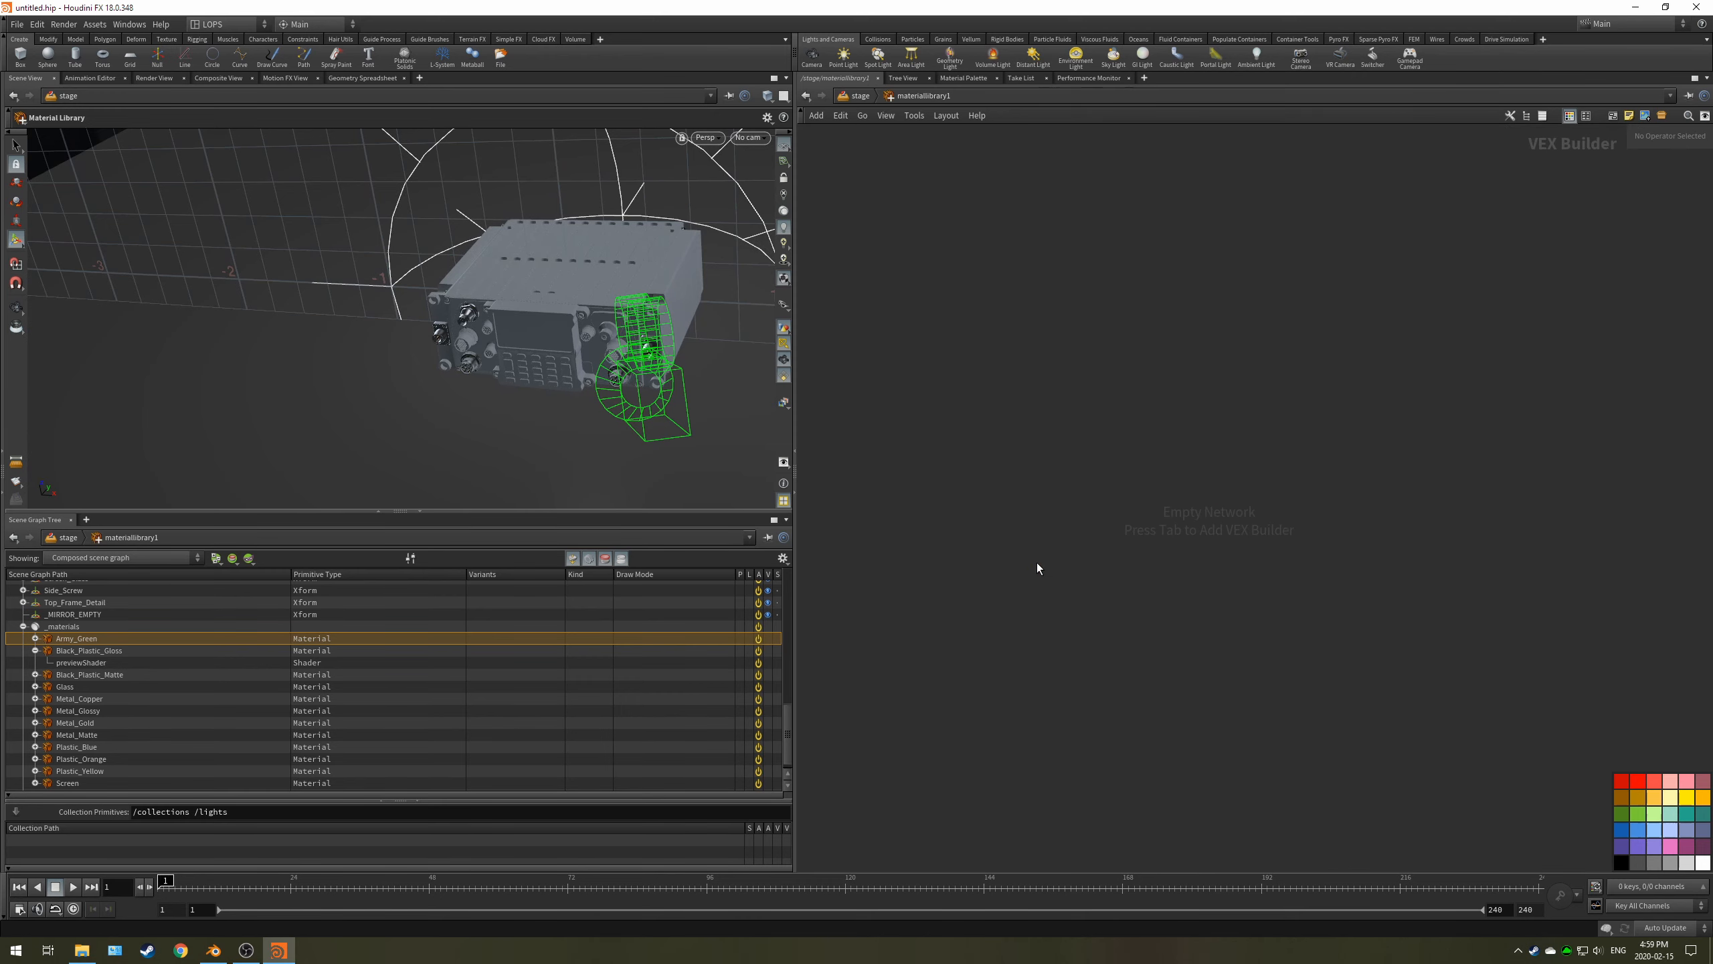
pyautogui.press('Tab')
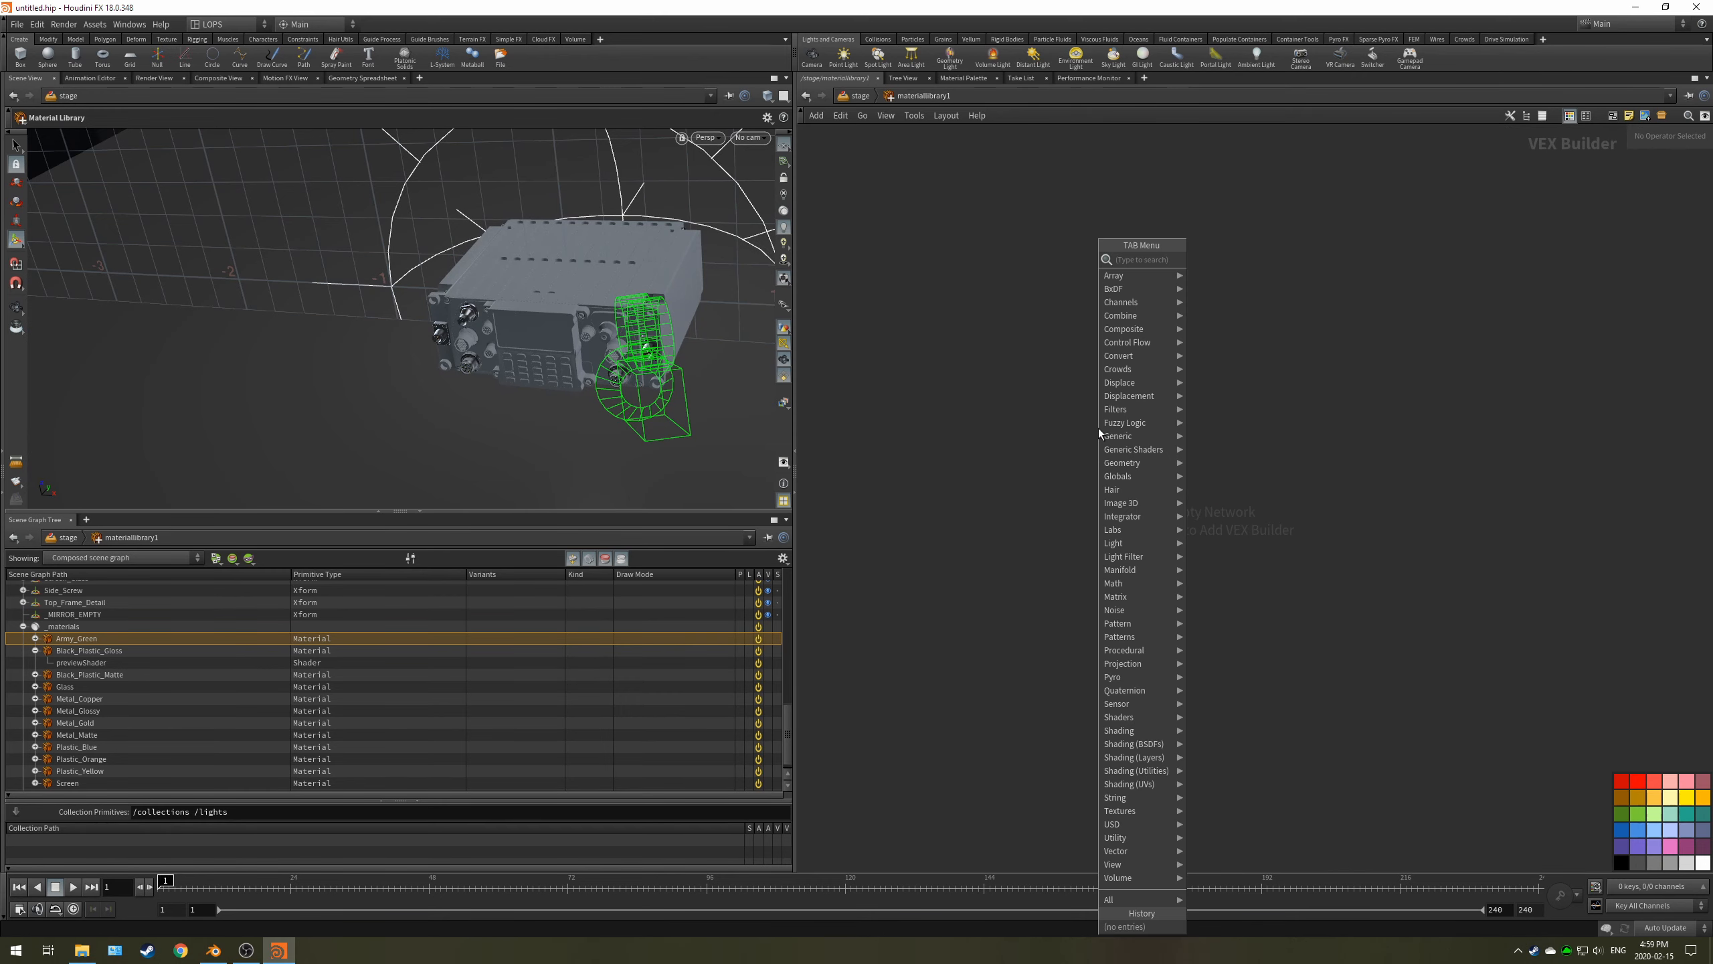
pyautogui.write('mat')
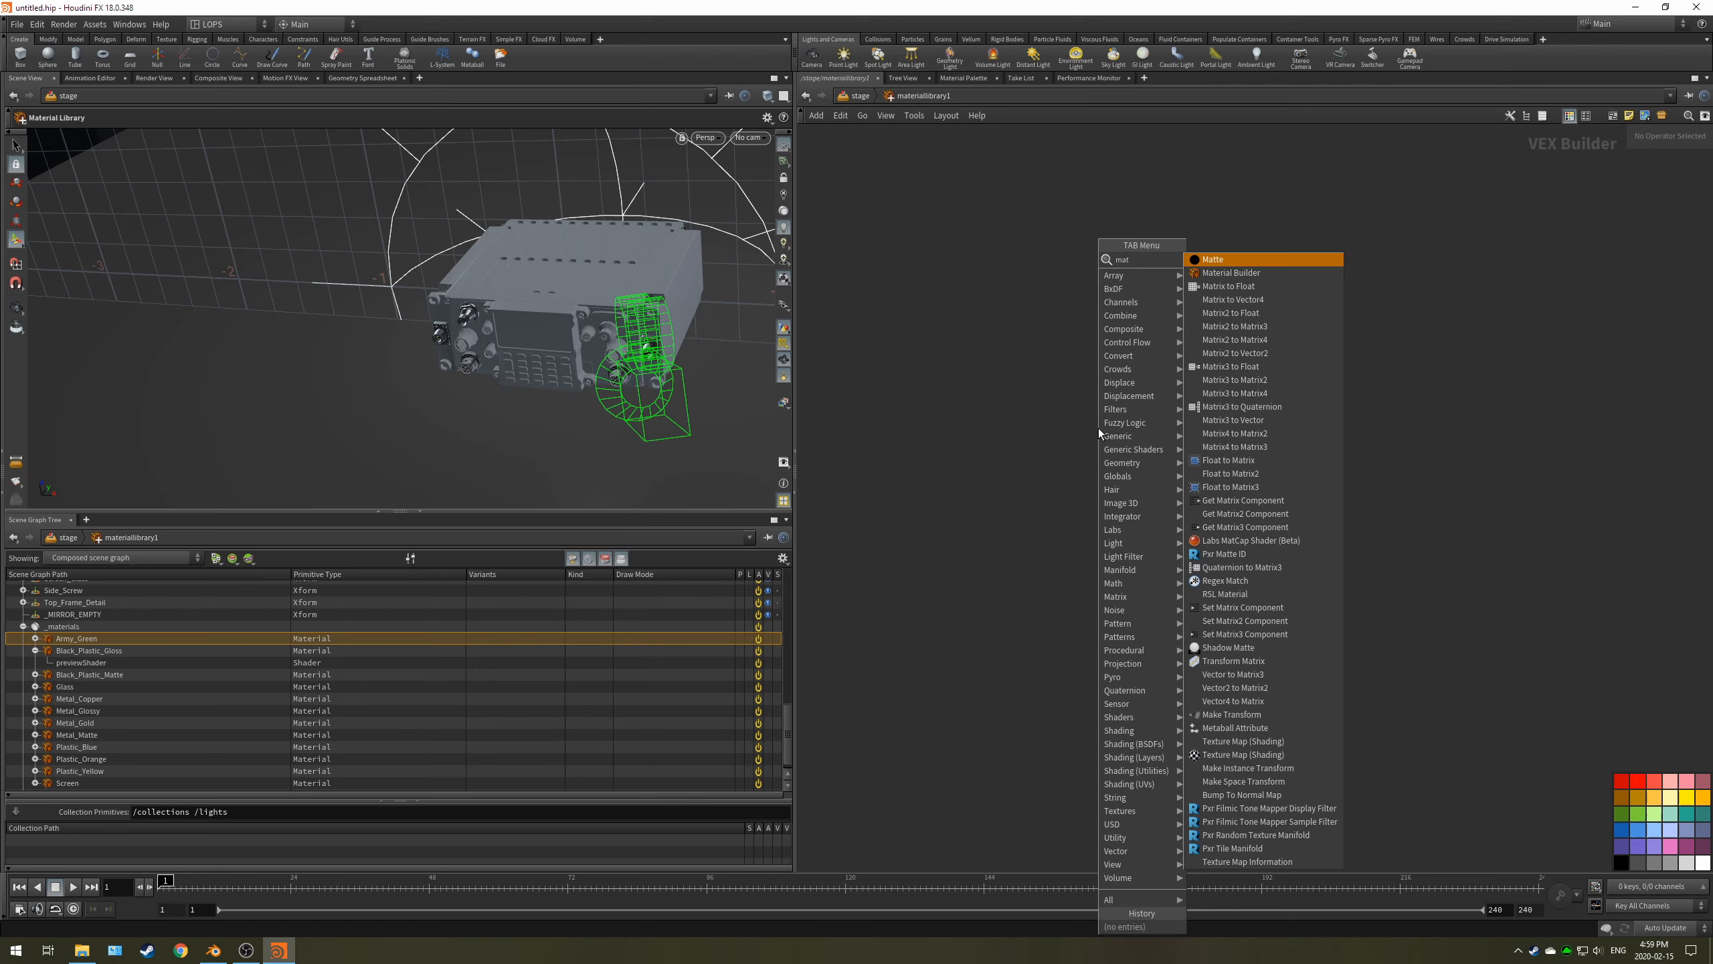
pyautogui.press('Return')
pyautogui.click(1099, 436)
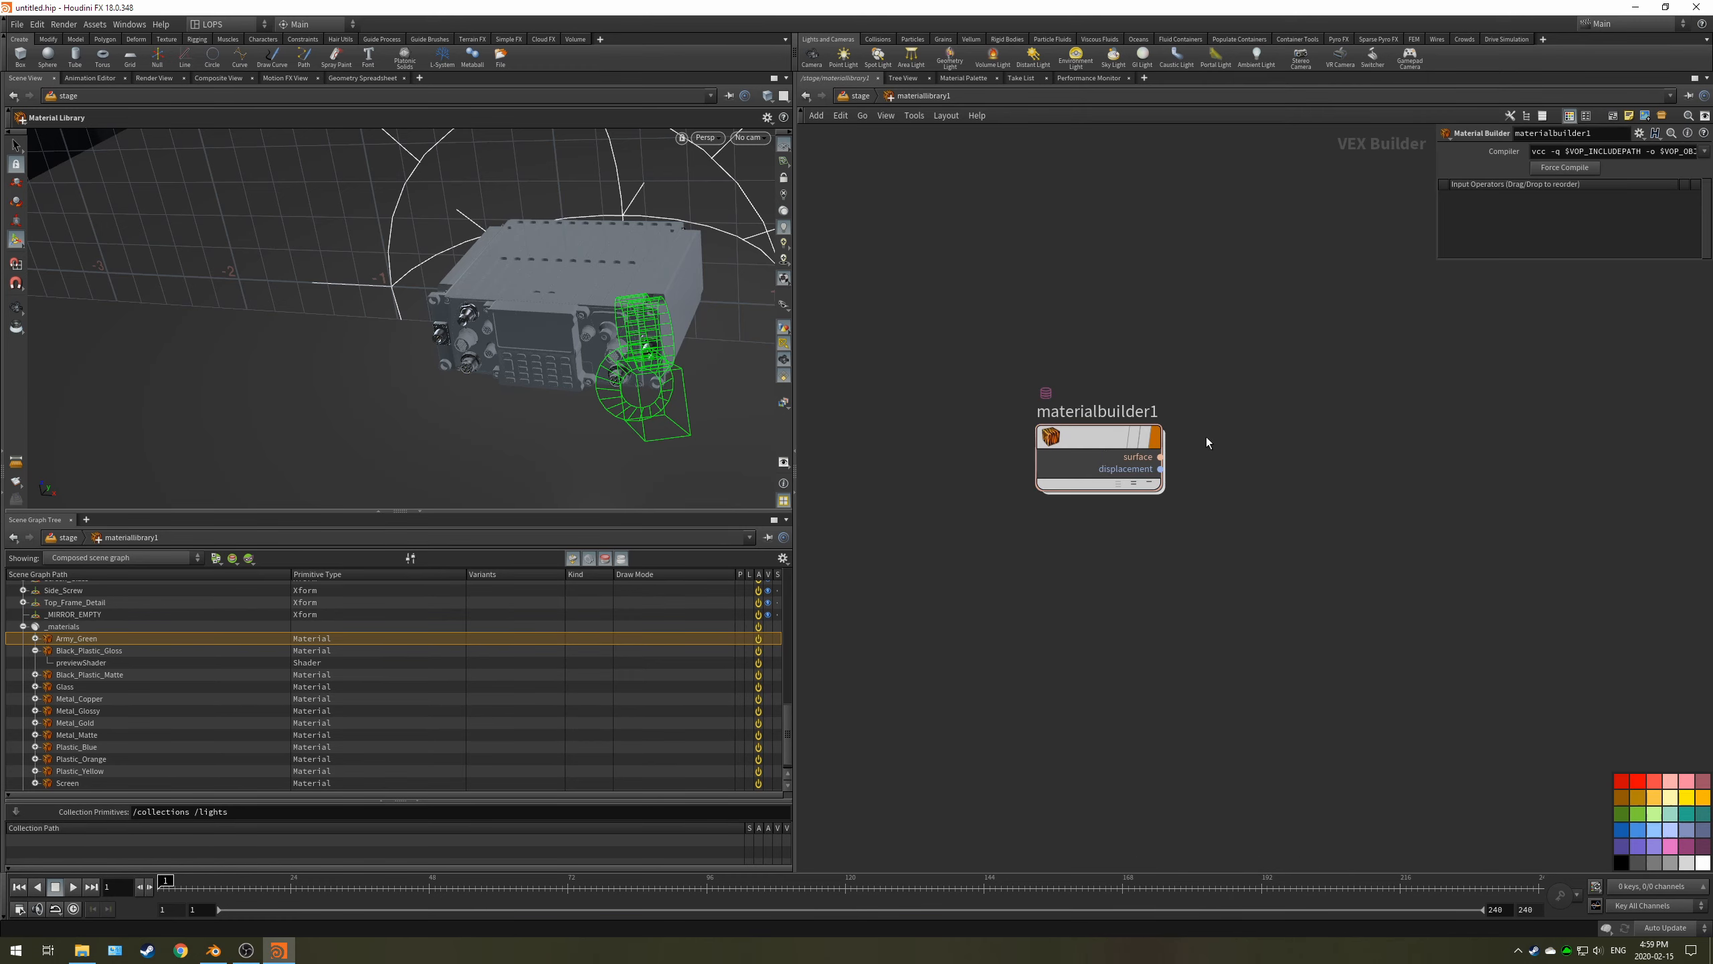
pyautogui.moveTo(1093, 440); pyautogui.dragTo(1026, 448)
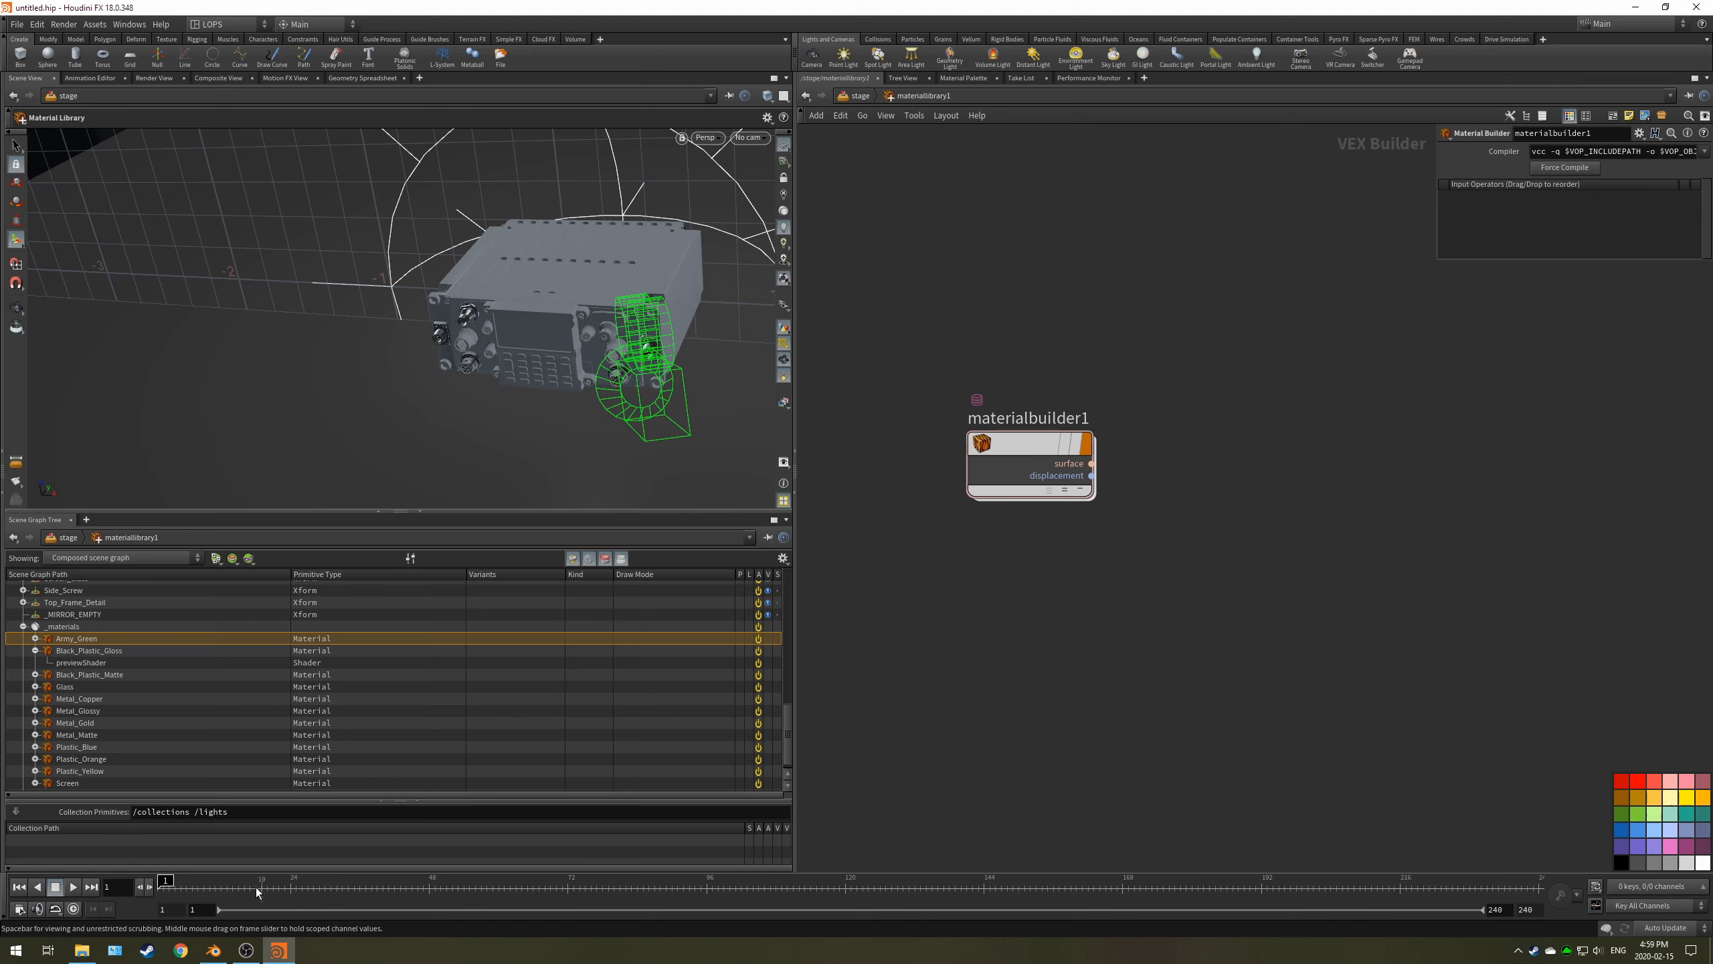
# - Switch to Blender's Shading workspace, select the radio body and examine its Army Green material's Noise Texture, Bump and Principled BSDF nodes
pyautogui.click(213, 950)
pyautogui.click(239, 29)
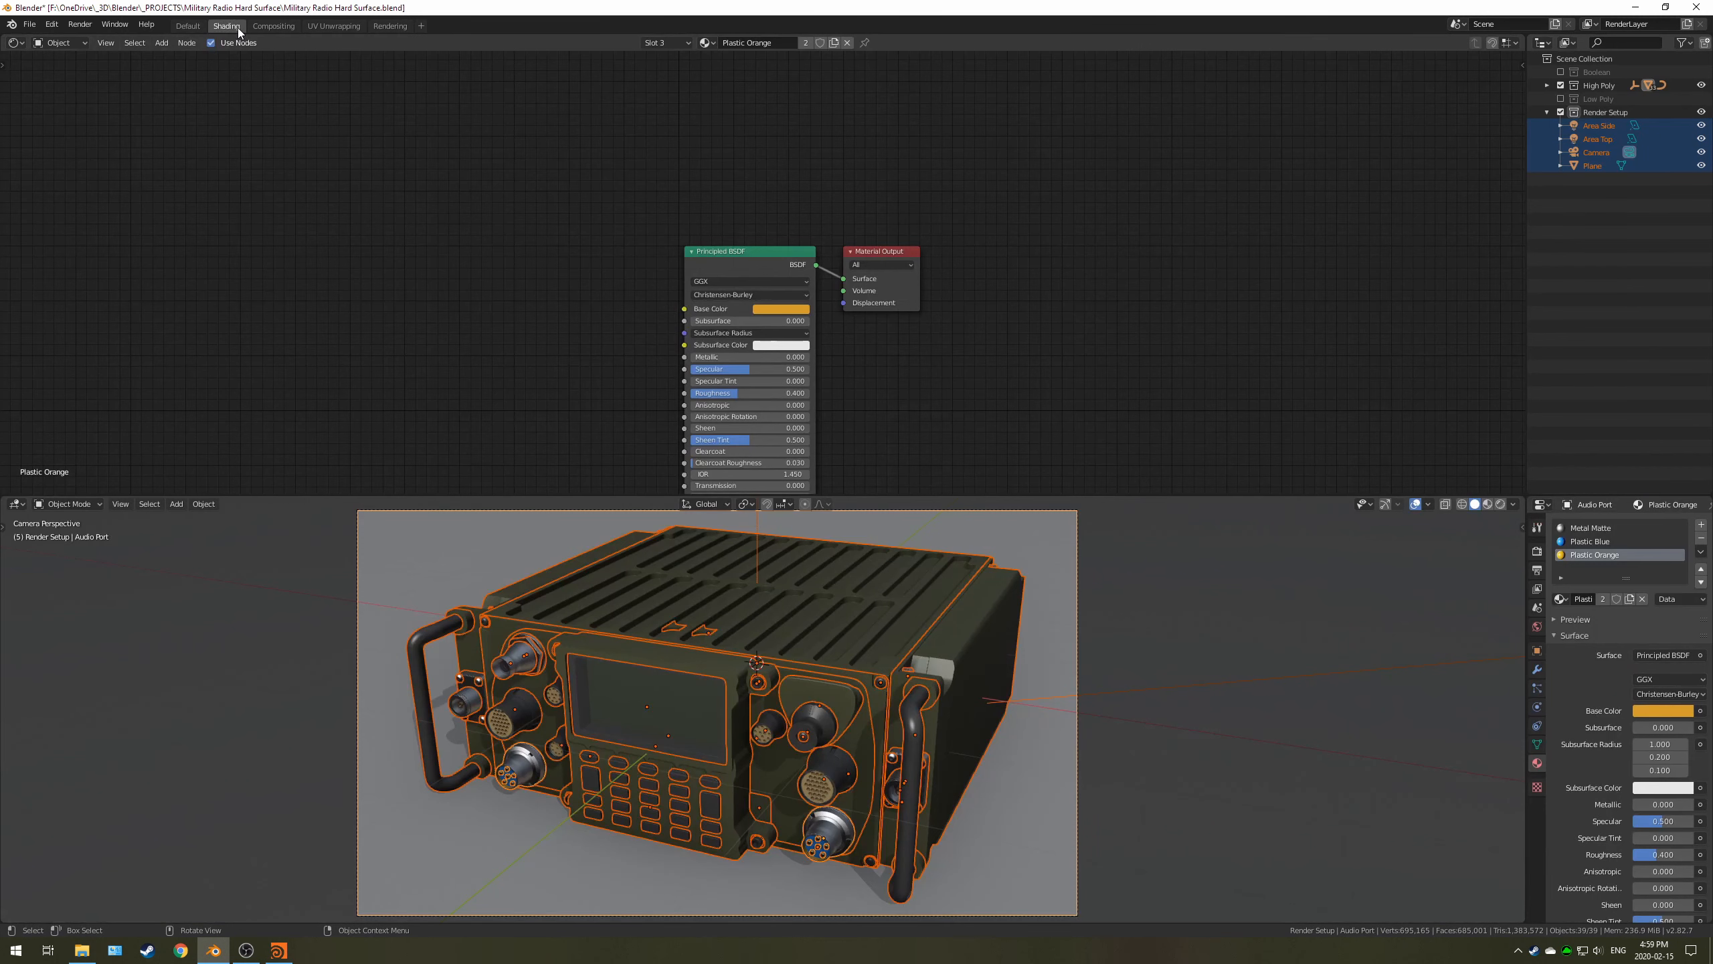
pyautogui.moveTo(560, 385); pyautogui.dragTo(561, 320, button='middle')
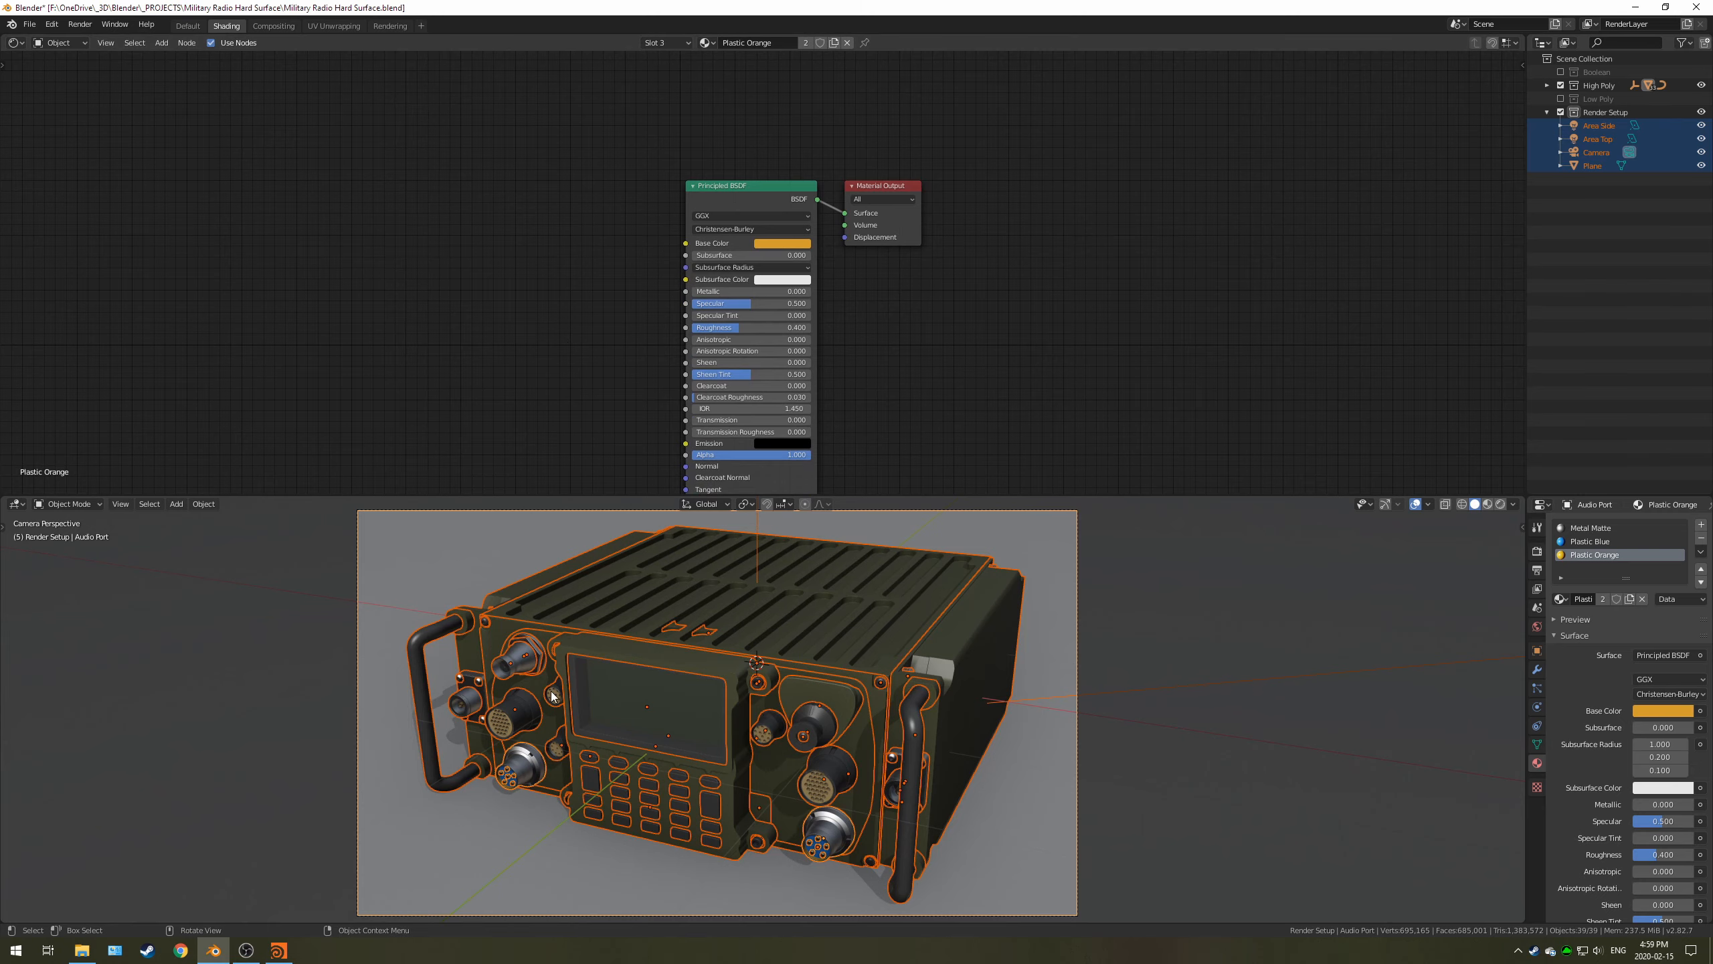
pyautogui.click(610, 623)
pyautogui.click(650, 635)
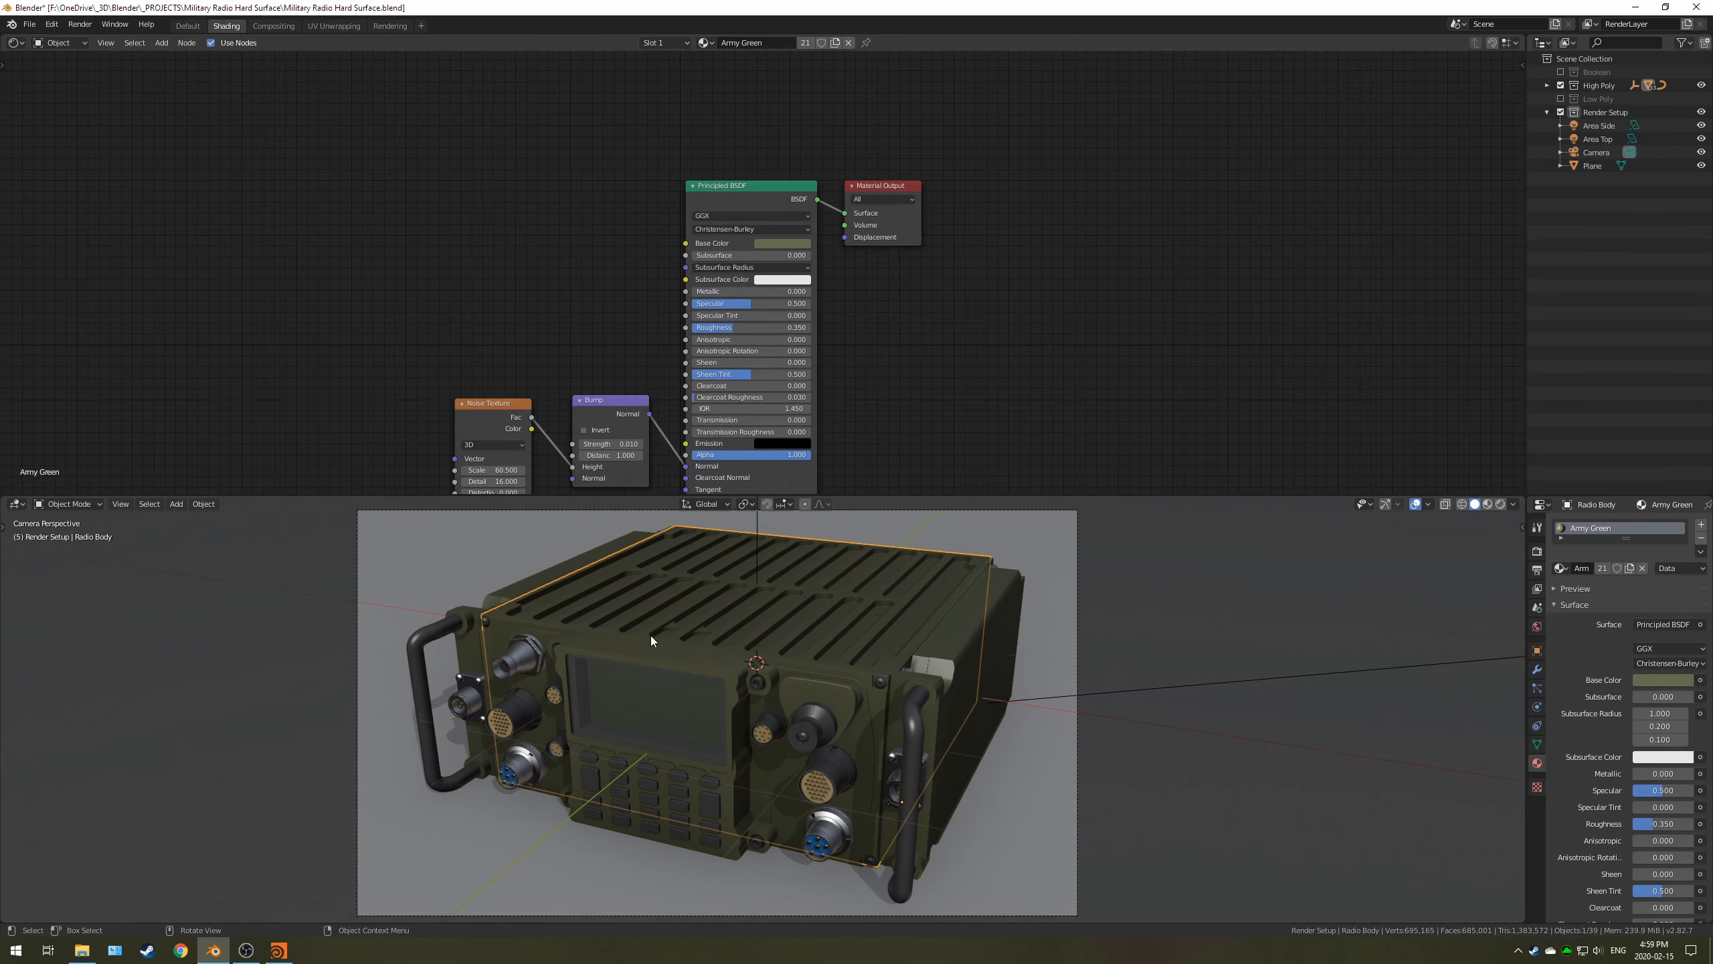
pyautogui.scroll(1, 564, 324)
pyautogui.moveTo(566, 312); pyautogui.dragTo(664, 130, button='middle')
pyautogui.scroll(5, 660, 631)
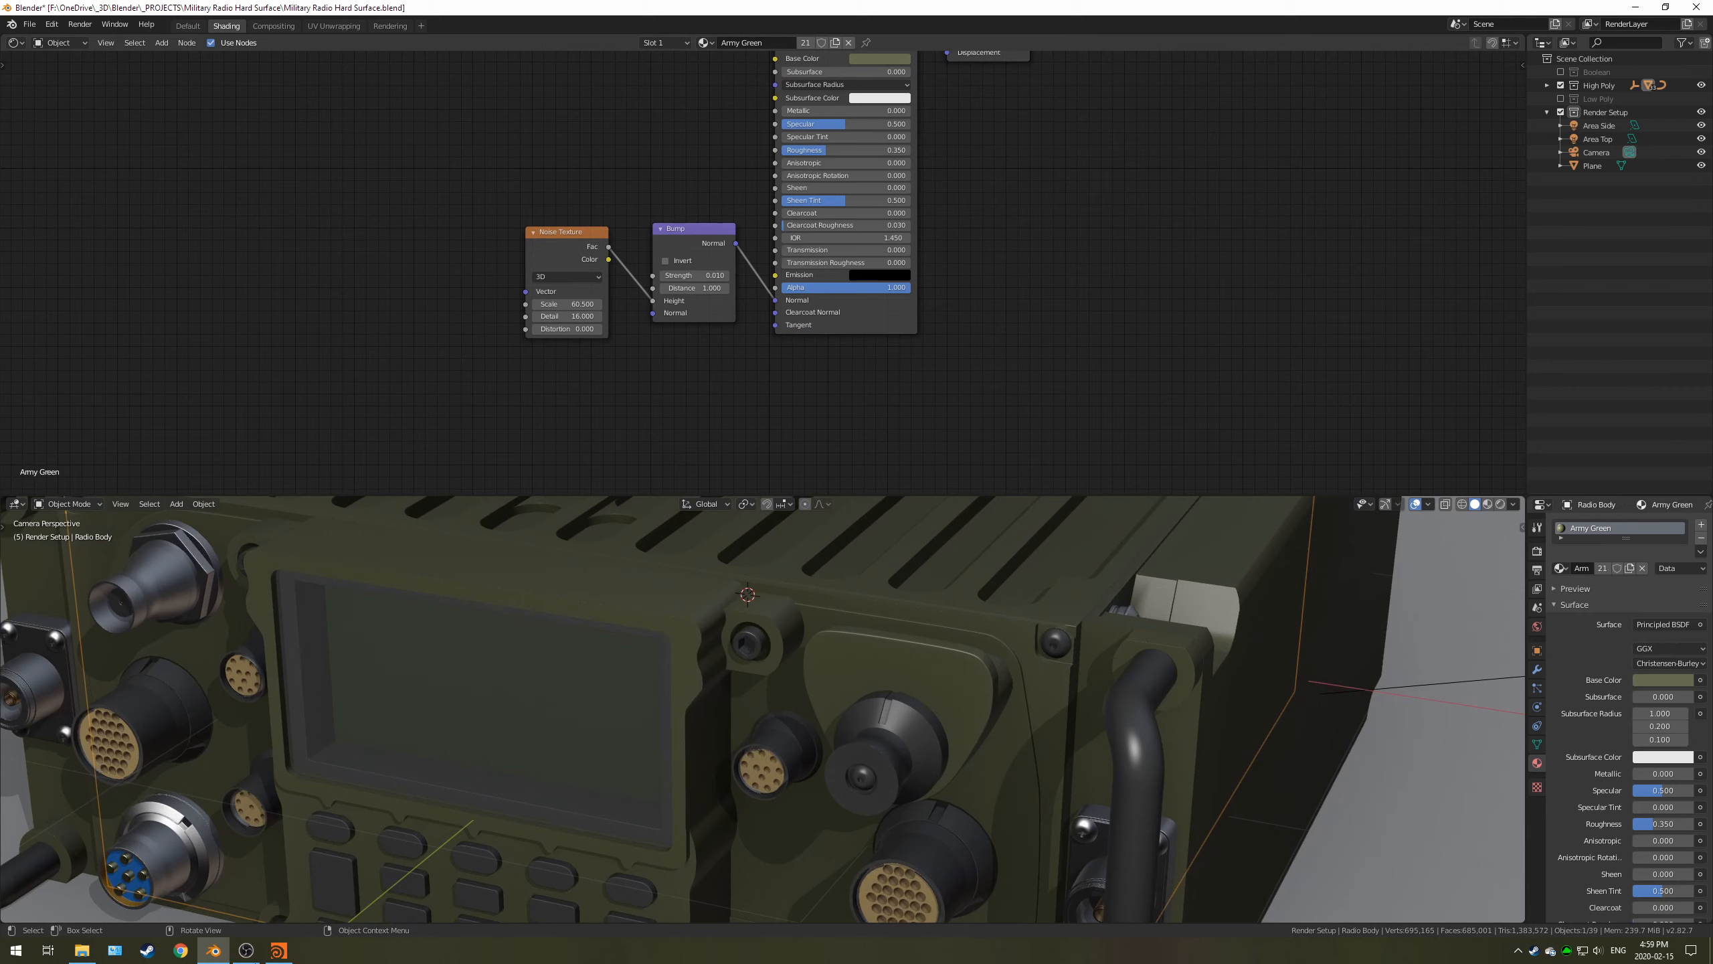
# - Return to Houdini and bring the material builder node in the material library network into view
pyautogui.click(279, 951)
pyautogui.scroll(1, 1142, 447)
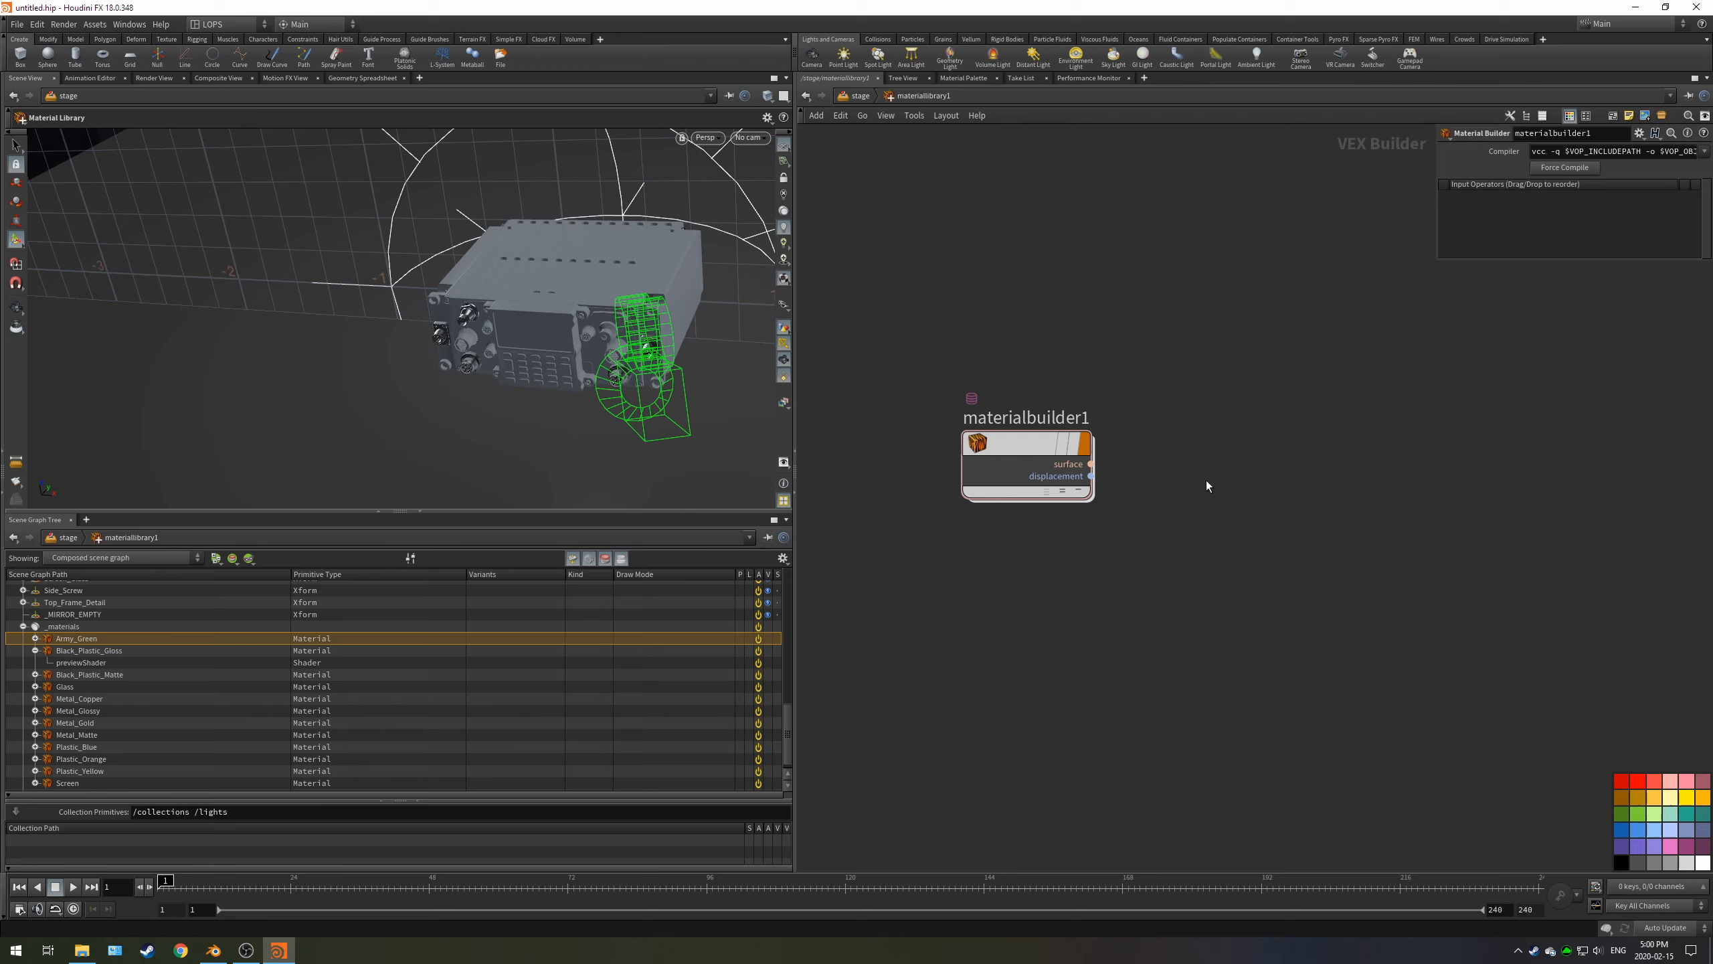
pyautogui.scroll(-3, 1178, 493)
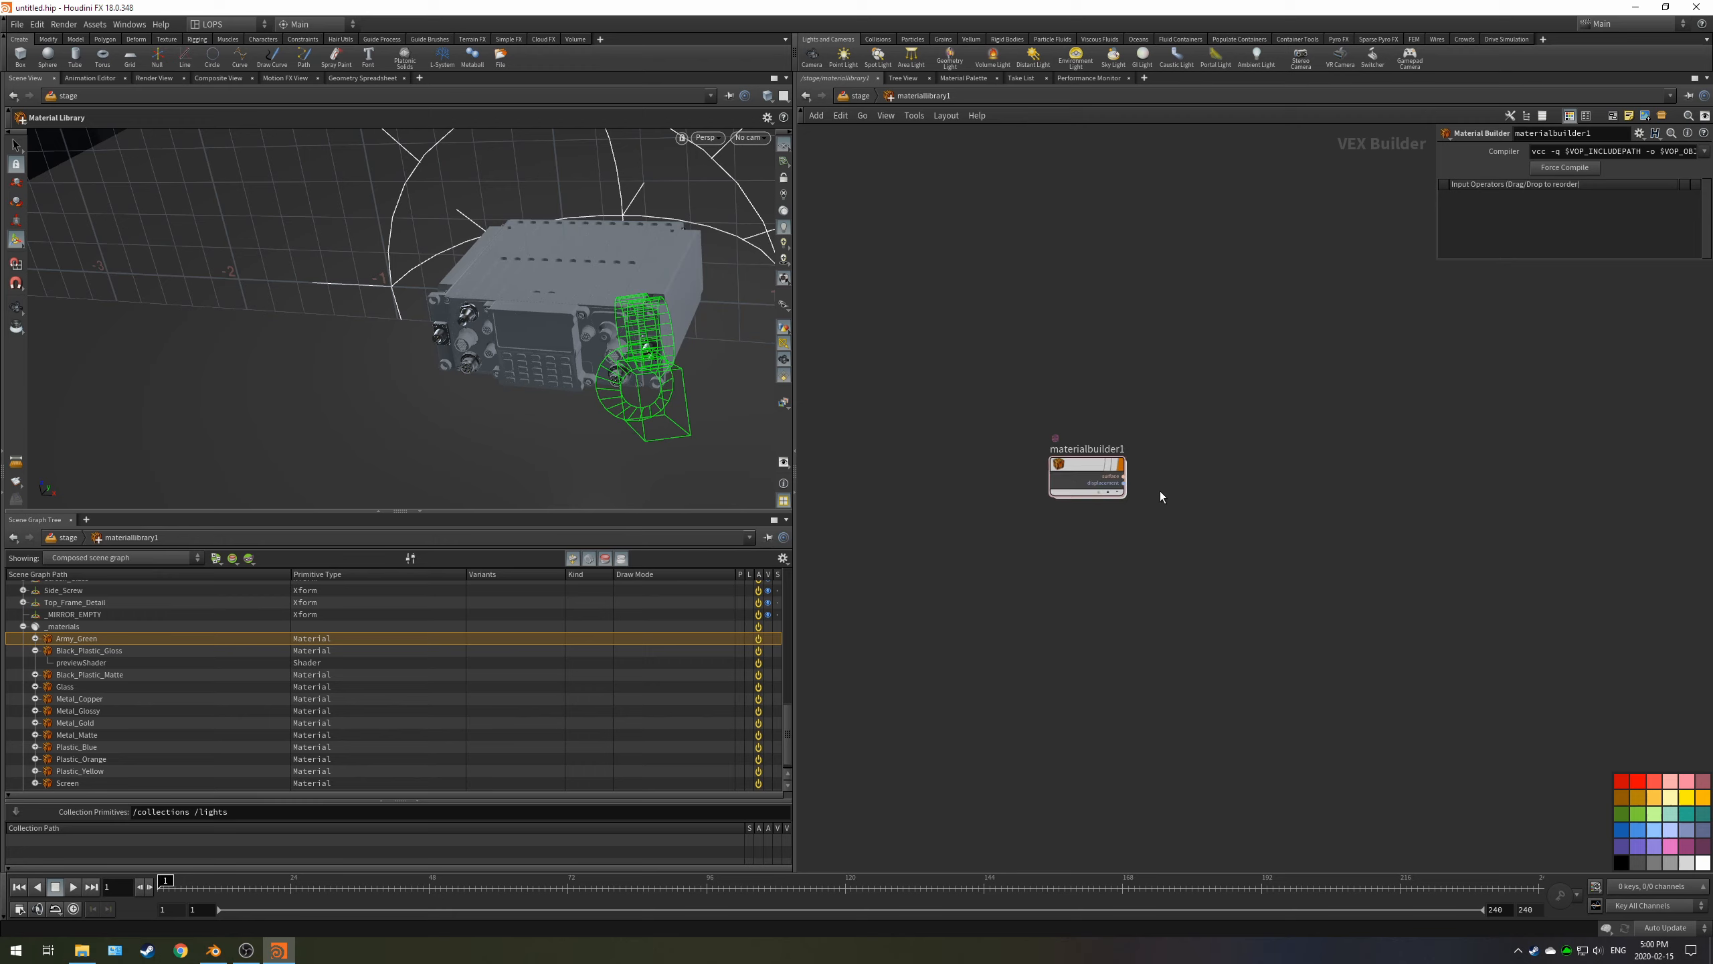
pyautogui.scroll(4, 1160, 496)
pyautogui.scroll(-2, 1072, 477)
pyautogui.moveTo(1132, 471); pyautogui.dragTo(1155, 544, button='middle')
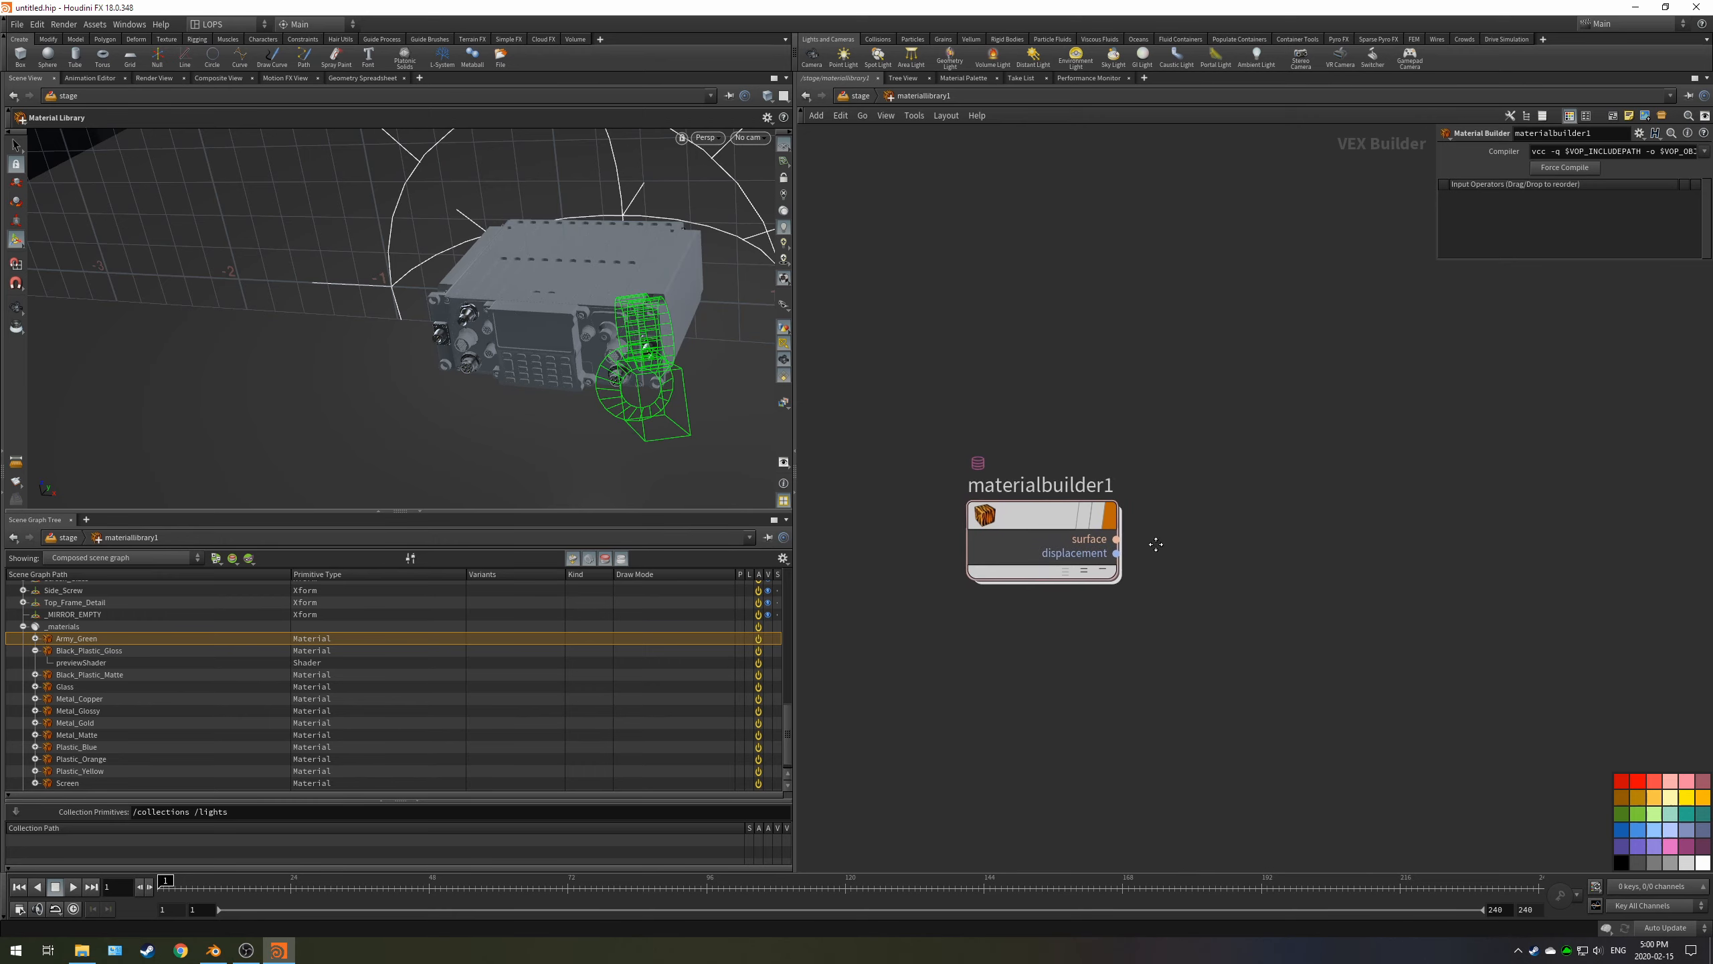